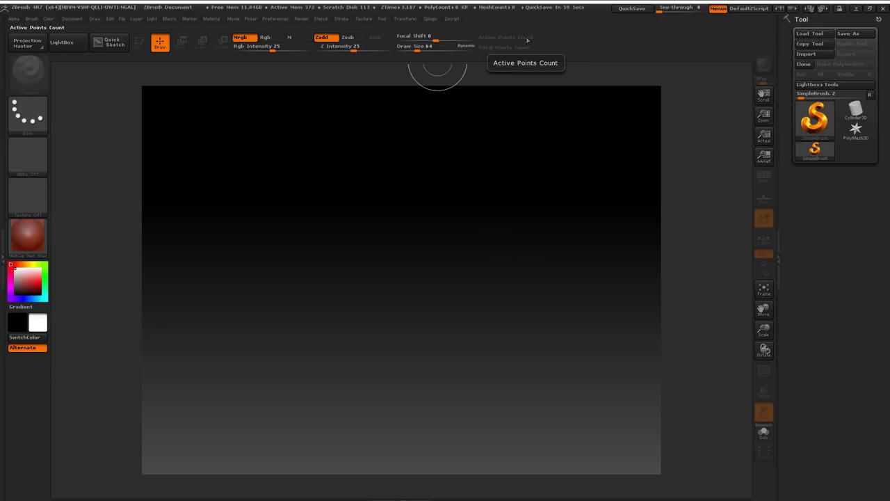
Import the TGenAshBase FBX model from the Ash folder inside Documents > TennoGen.
left_click(432, 19)
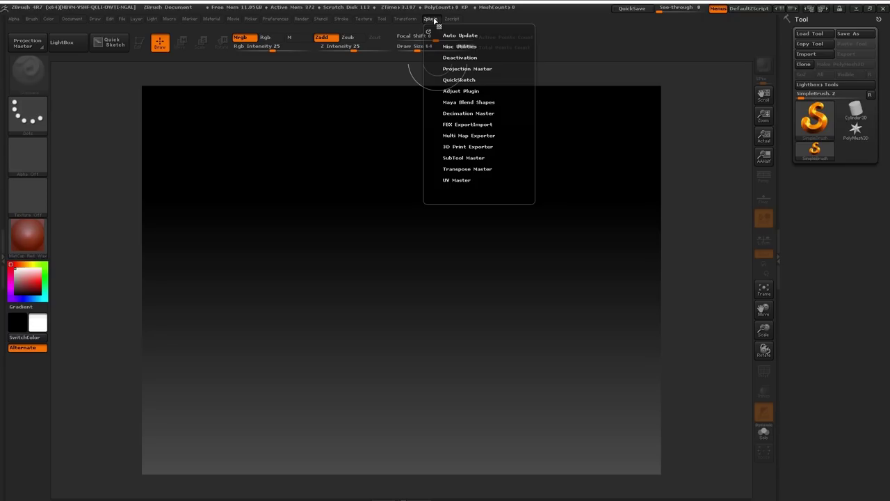
left_click(466, 124)
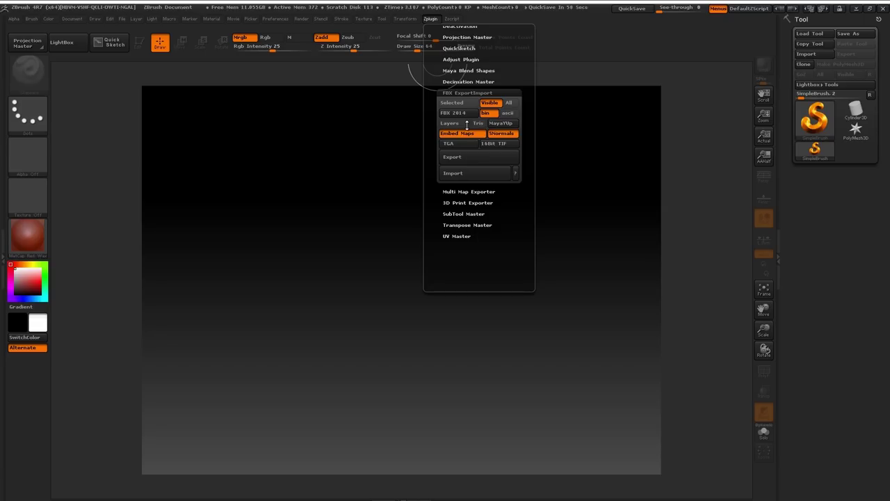
left_click(477, 173)
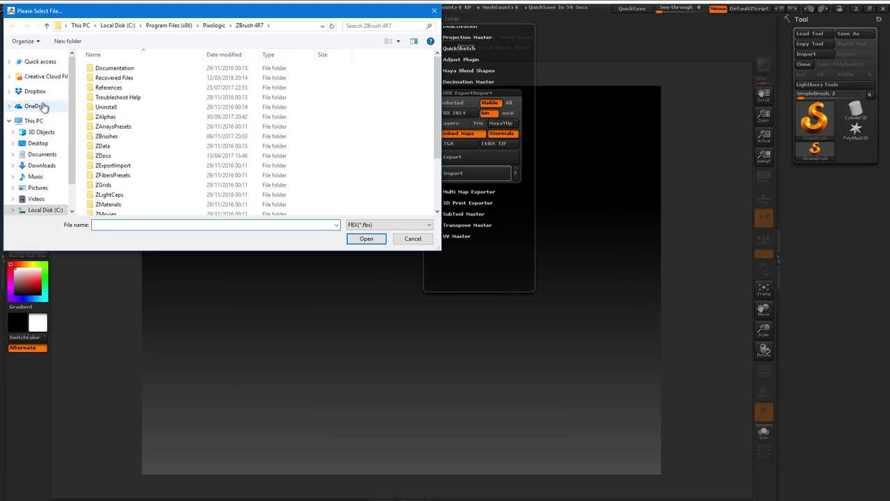
scroll(42, 147, "down", 1)
left_click(50, 148)
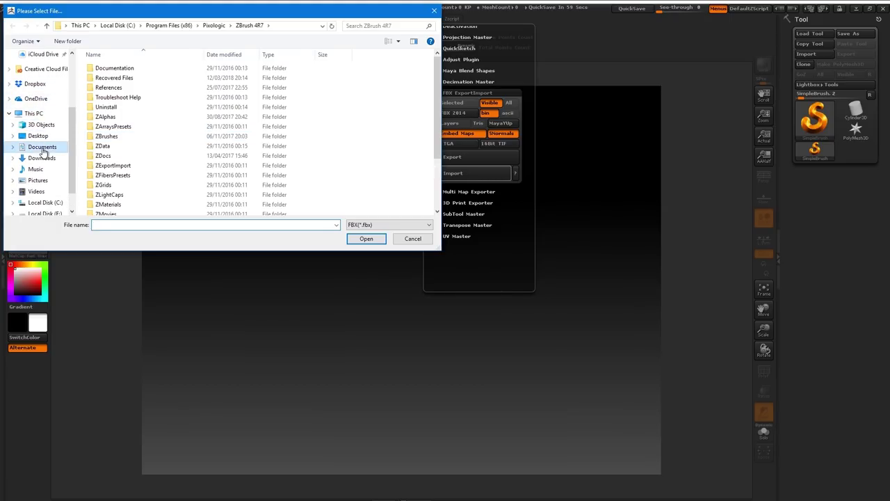
scroll(209, 138, "down", 3)
scroll(209, 139, "down", 1)
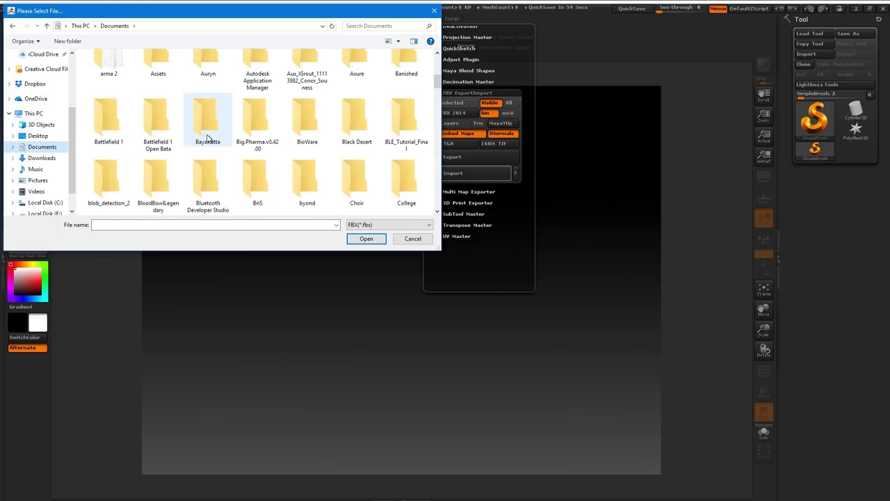
scroll(202, 146, "down", 10)
double_click(159, 76)
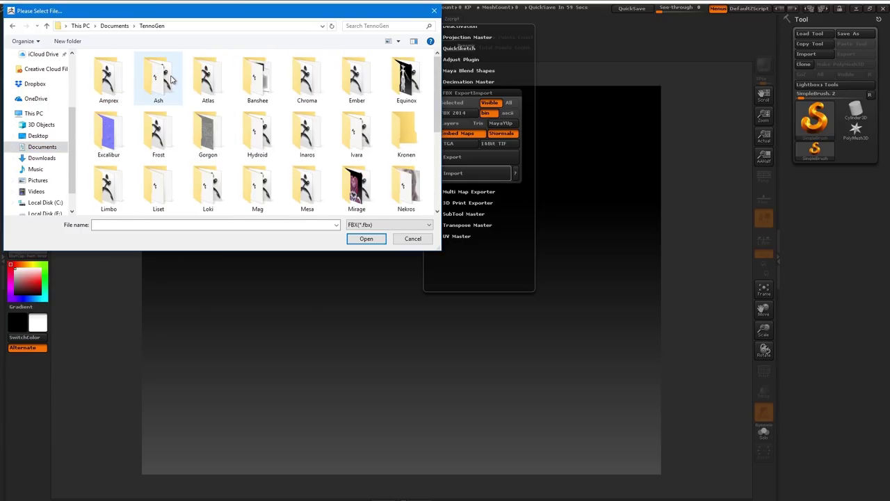
double_click(164, 90)
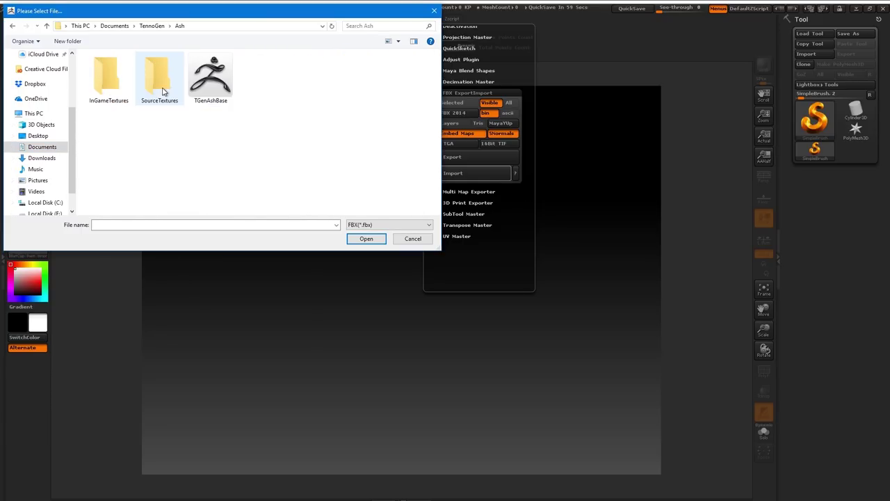
double_click(217, 78)
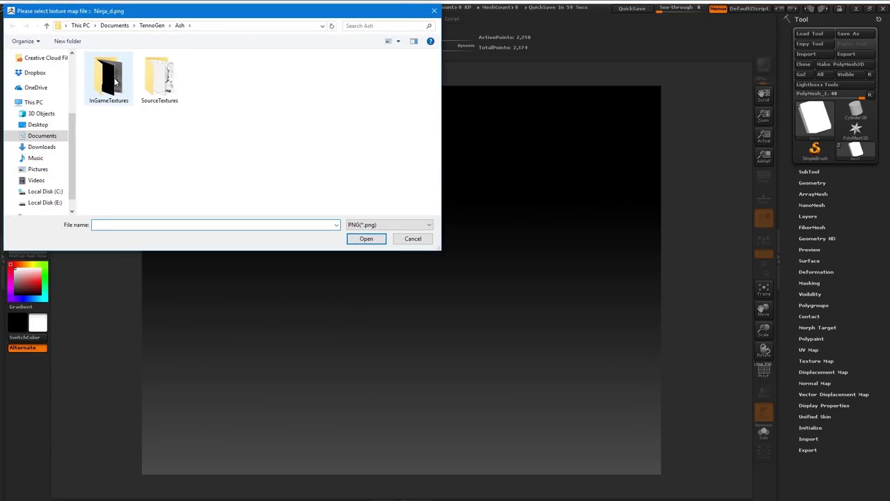
Supply the missing texture maps from InGameTextures: TGenAshBody_d and TGenAshBody_n for the body, TGenAshHelmet_d and TGenAshHelmet_n for the helmet.
double_click(110, 78)
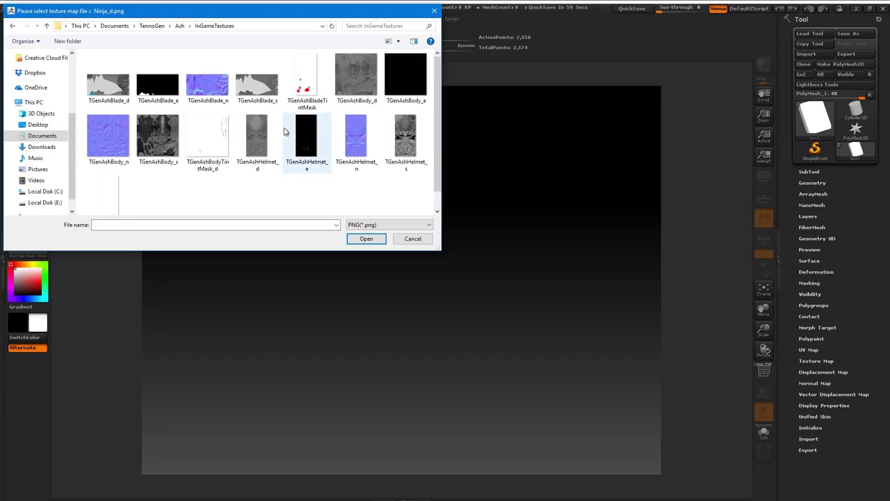
double_click(352, 82)
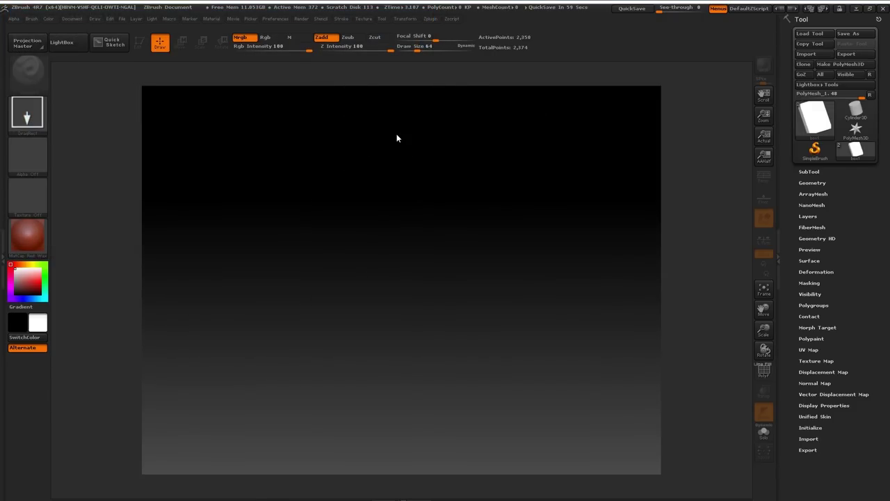
double_click(119, 133)
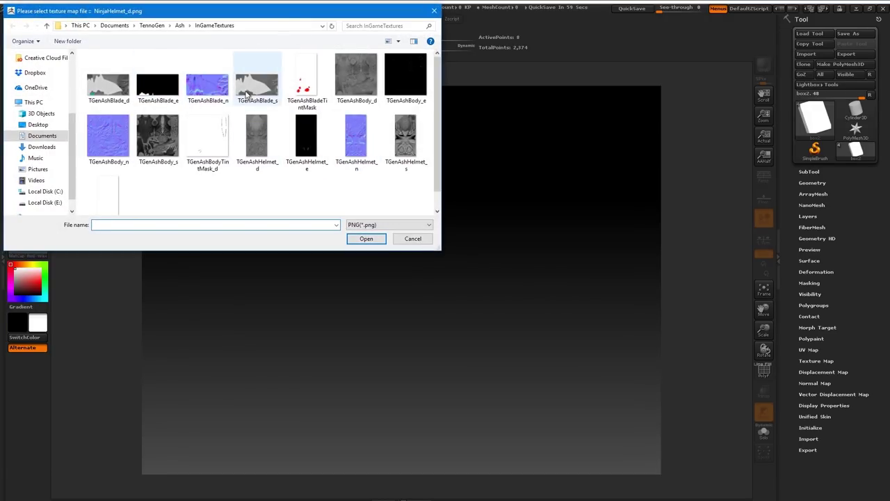
double_click(265, 152)
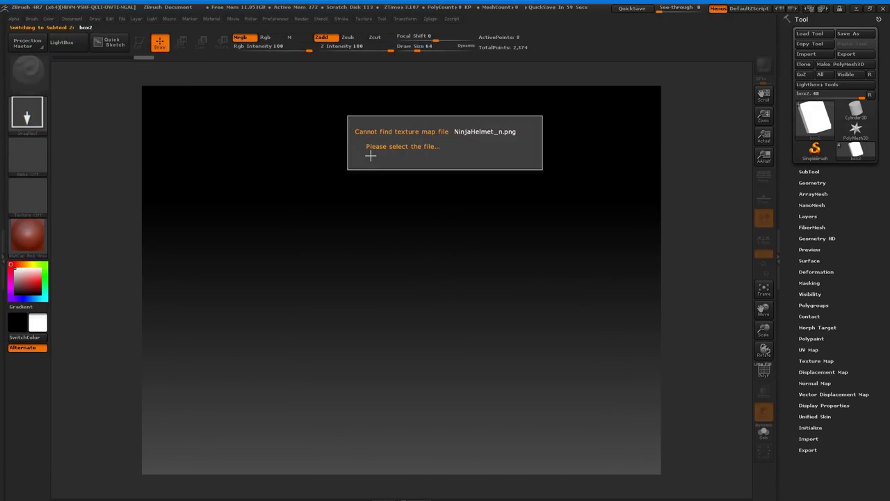
double_click(358, 153)
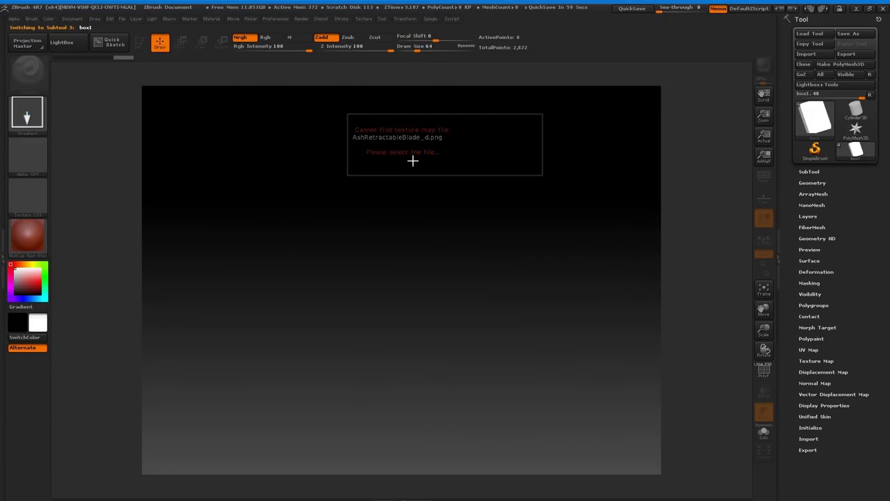
Supply the TGenAshBlade_d and TGenAshBlade_n maps for the retractable blade's missing textures.
double_click(118, 101)
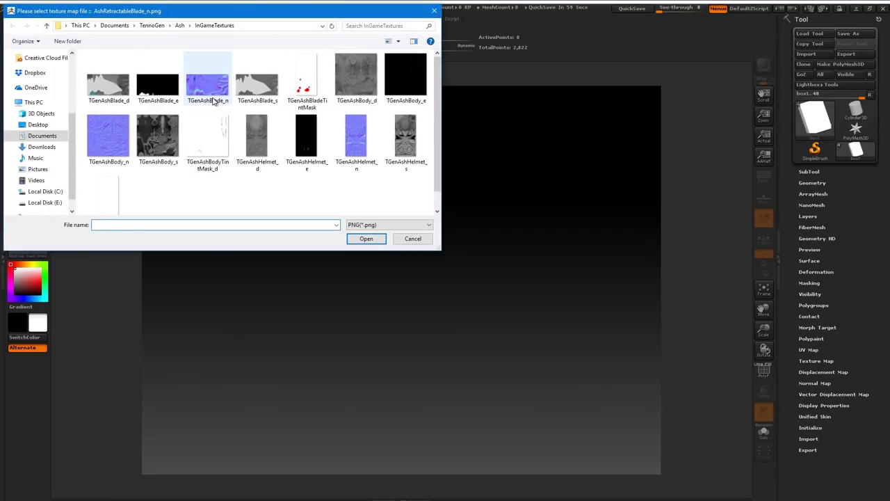
double_click(215, 101)
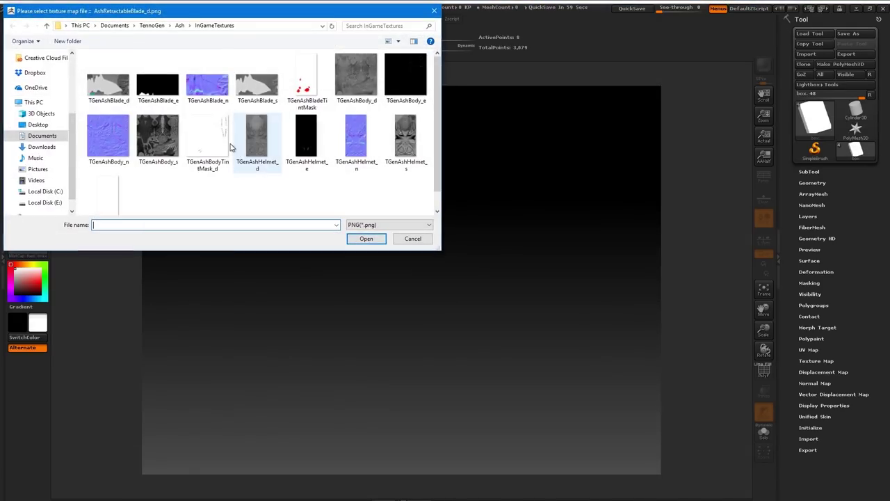
double_click(247, 124)
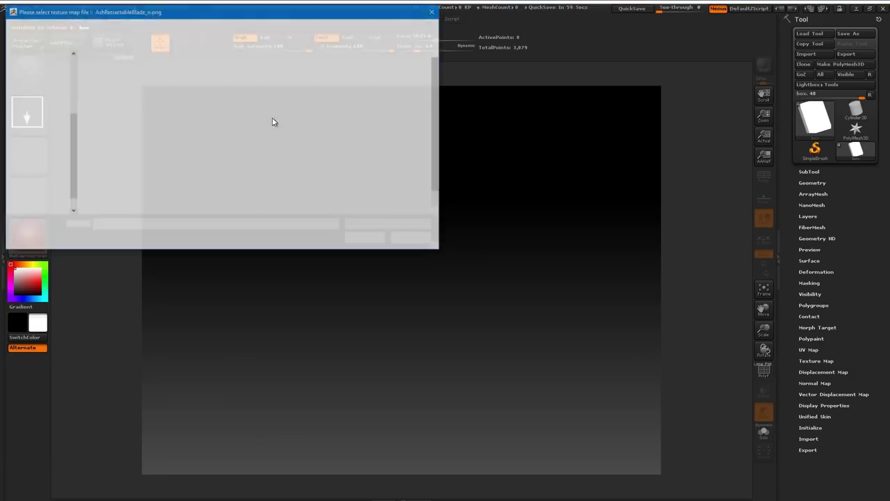
double_click(201, 76)
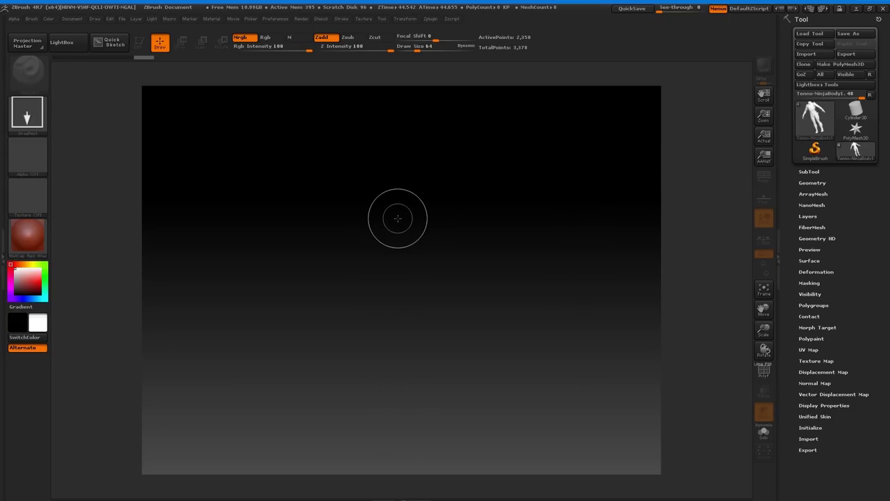
left_click_drag(398, 249, 400, 473)
key("t")
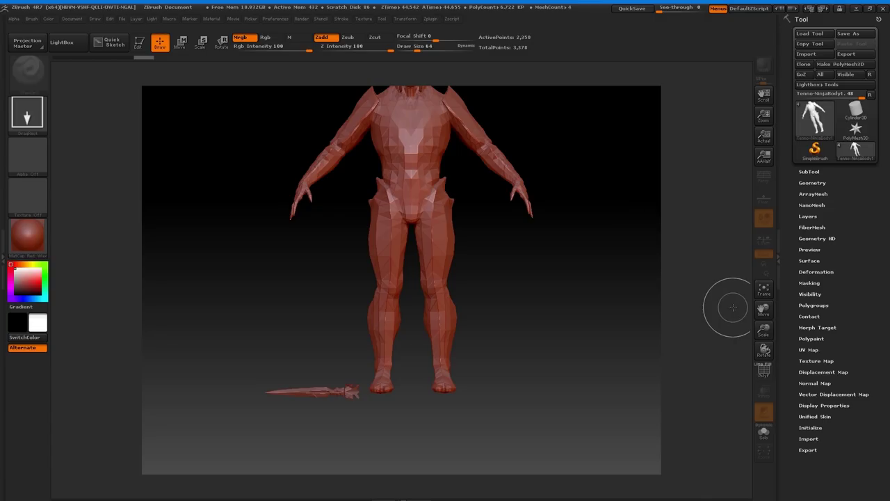
left_click(763, 331)
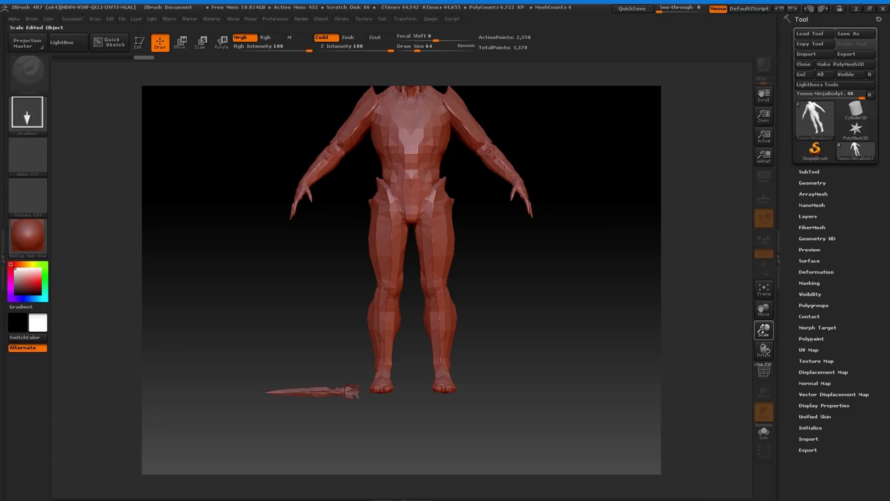
left_click(763, 295)
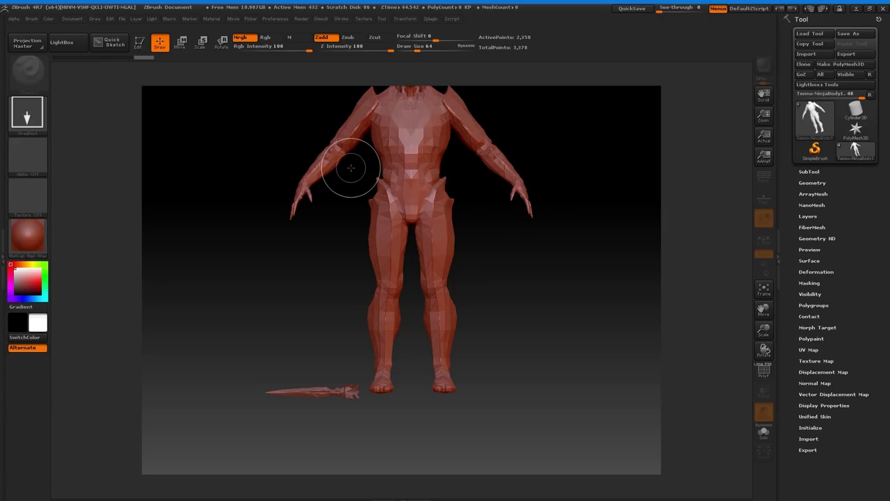
left_click_drag(253, 208, 253, 323)
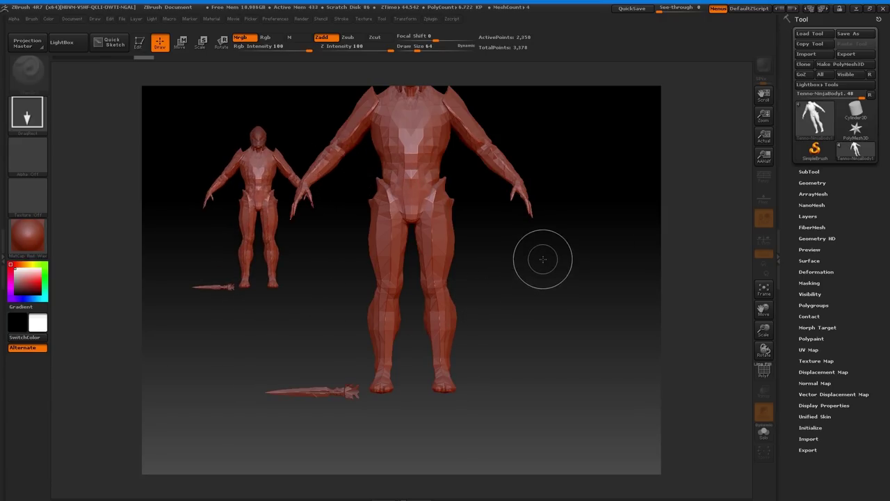
left_click_drag(542, 259, 503, 374)
left_click_drag(306, 244, 320, 306)
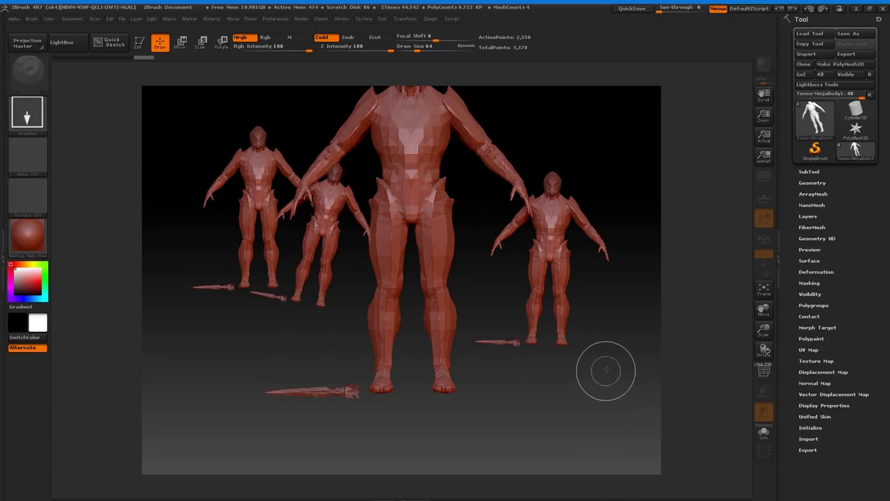
left_click_drag(605, 371, 608, 433)
left_click_drag(339, 292, 332, 354)
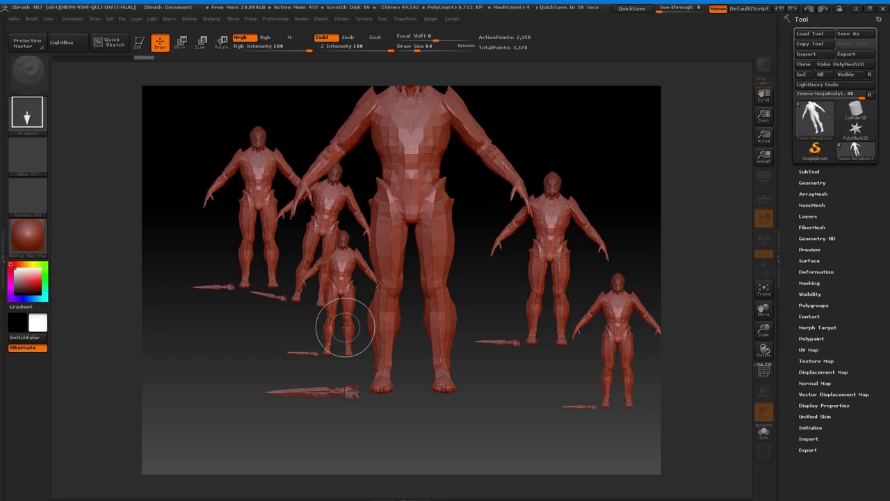
key("ctrl+n")
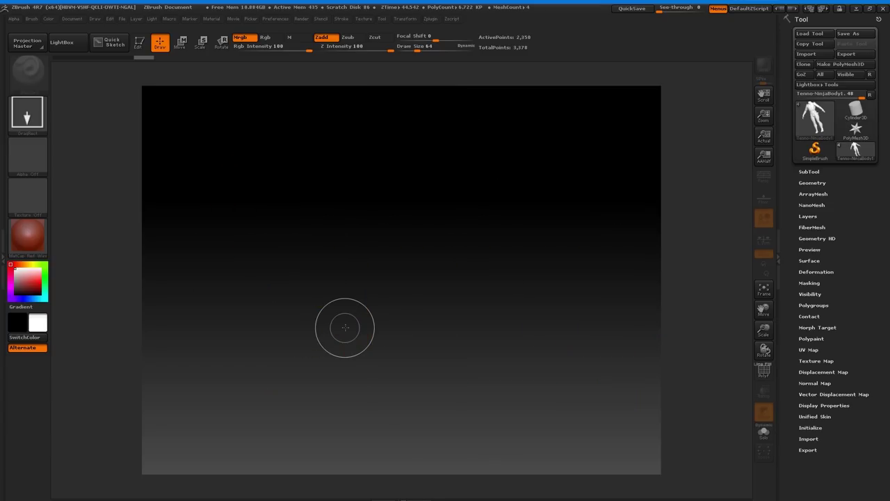
Draw the imported model onto the empty canvas, enter Edit mode and fit the whole figure in view.
left_click_drag(392, 212, 395, 497)
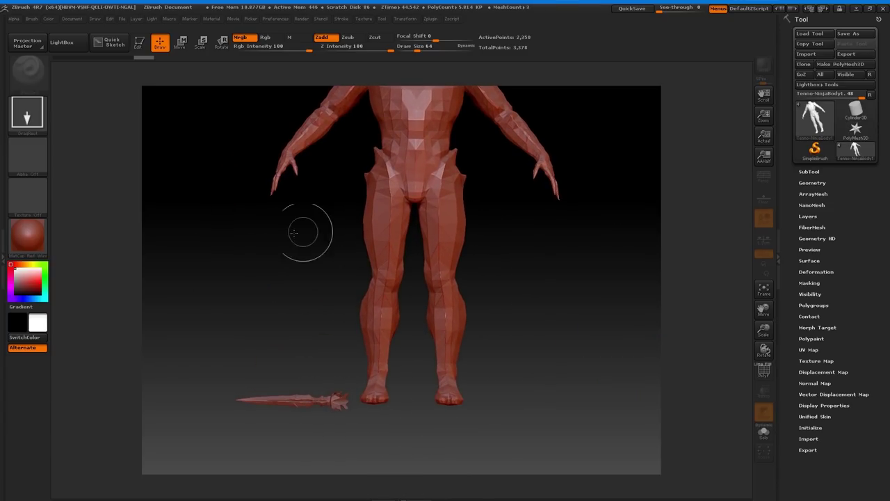
left_click(139, 43)
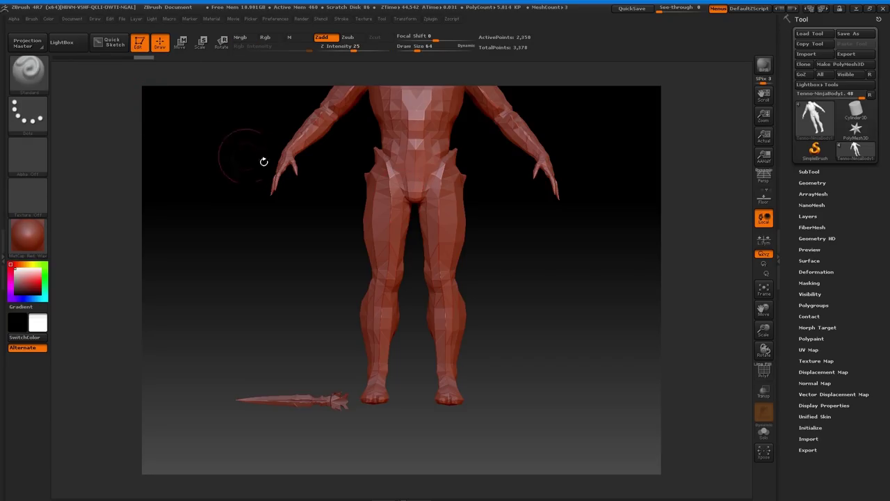
left_click_drag(417, 139, 435, 182)
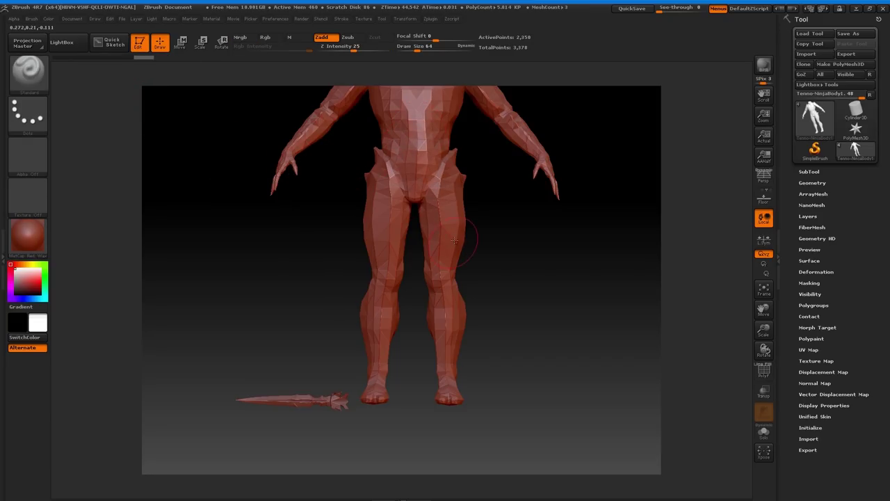
key("ctrl+z")
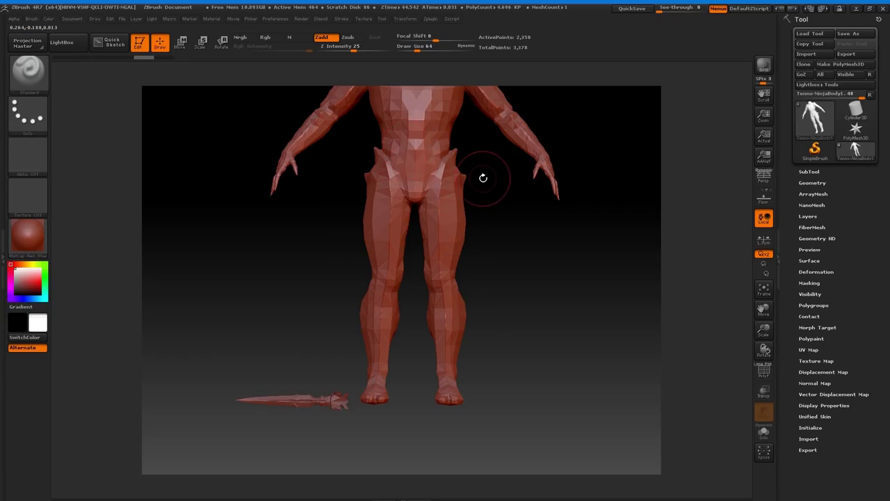
left_click(764, 290)
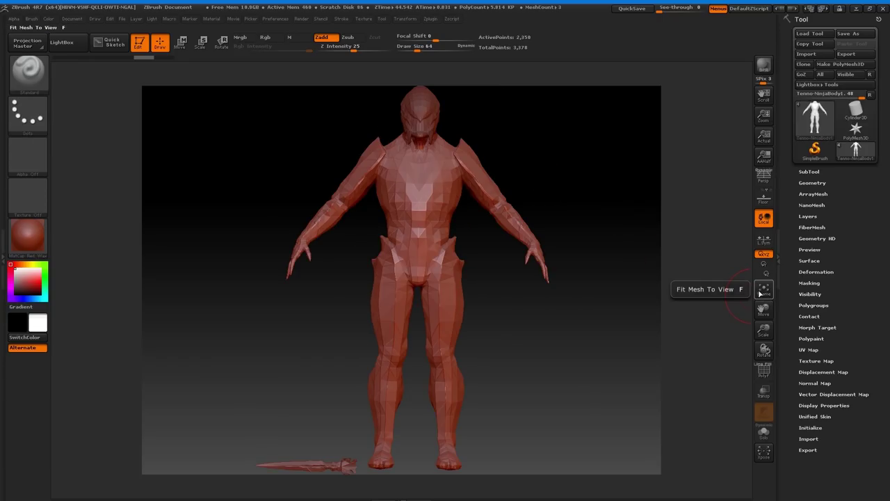
left_click_drag(763, 327, 764, 308)
mouse_move(764, 352)
left_mouse_down()
mouse_move(731, 350)
mouse_move(764, 351)
mouse_move(764, 308)
mouse_move(763, 347)
left_mouse_up()
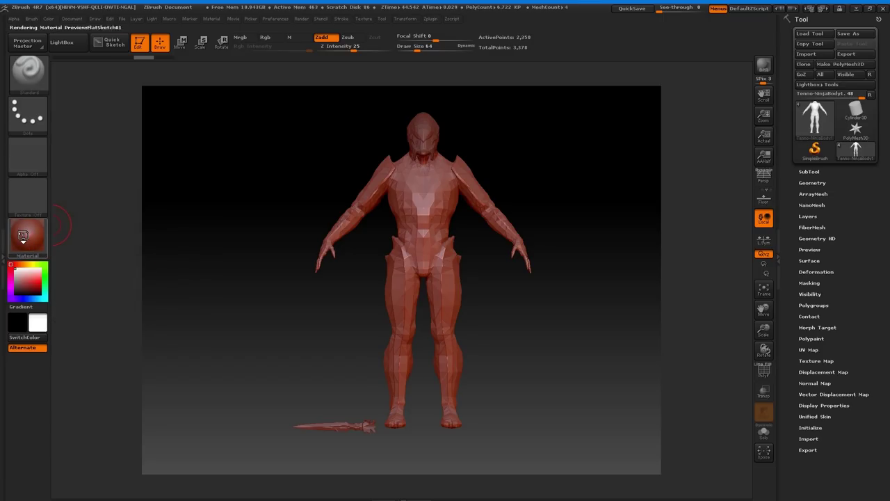
Apply the SkinShade4 material to the model.
left_click(25, 240)
left_click(203, 245)
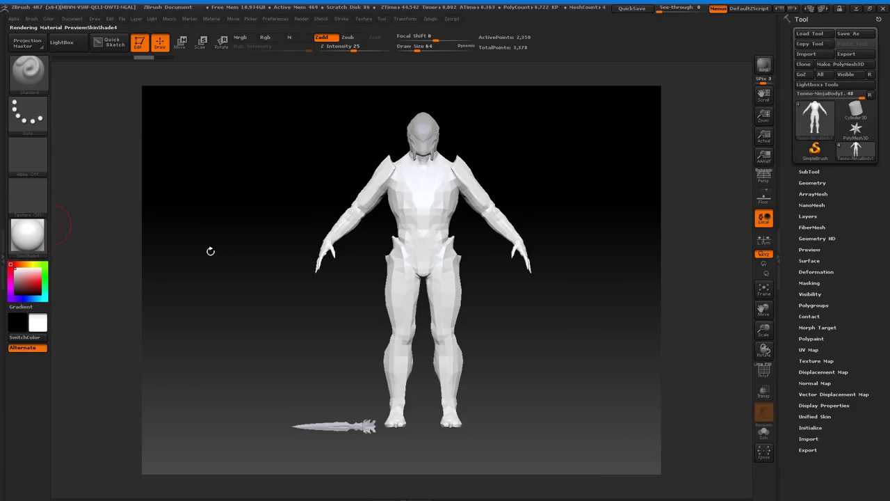
left_click_drag(569, 316, 386, 304)
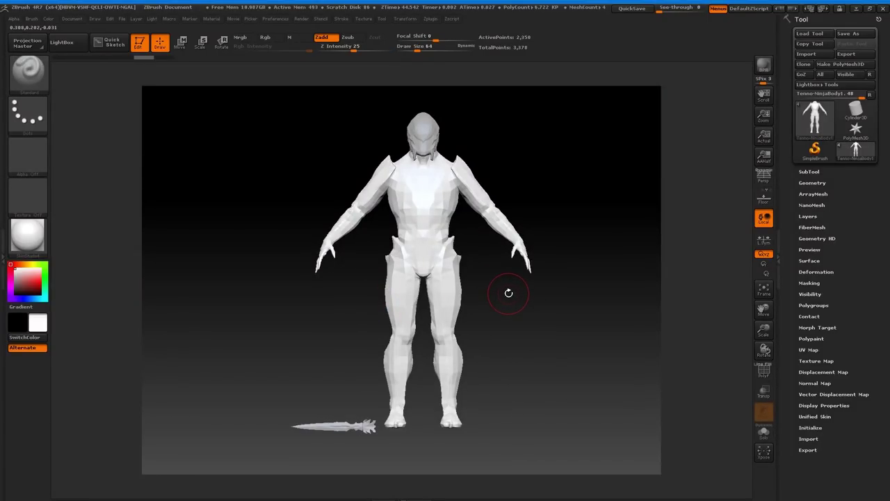
Switch the model's material to MatCap Gray and inspect its shading.
left_click(28, 235)
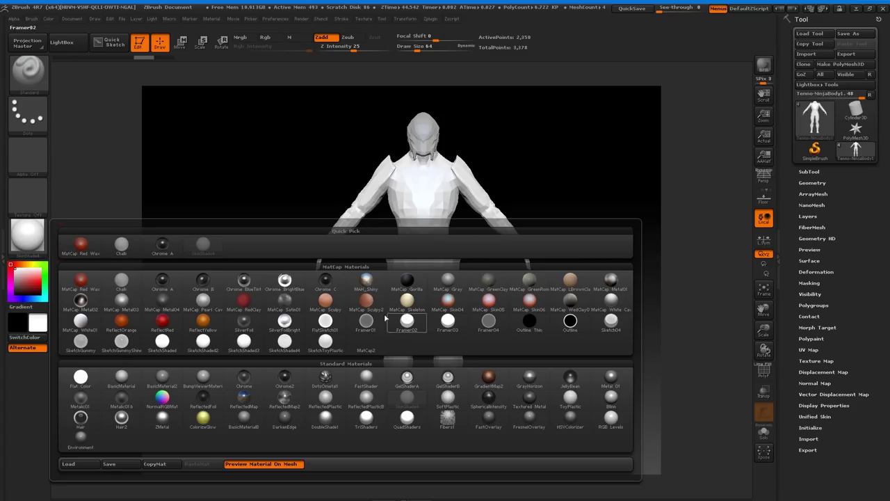
left_click(448, 286)
left_click_drag(583, 341, 402, 329)
left_click_drag(571, 352, 578, 388)
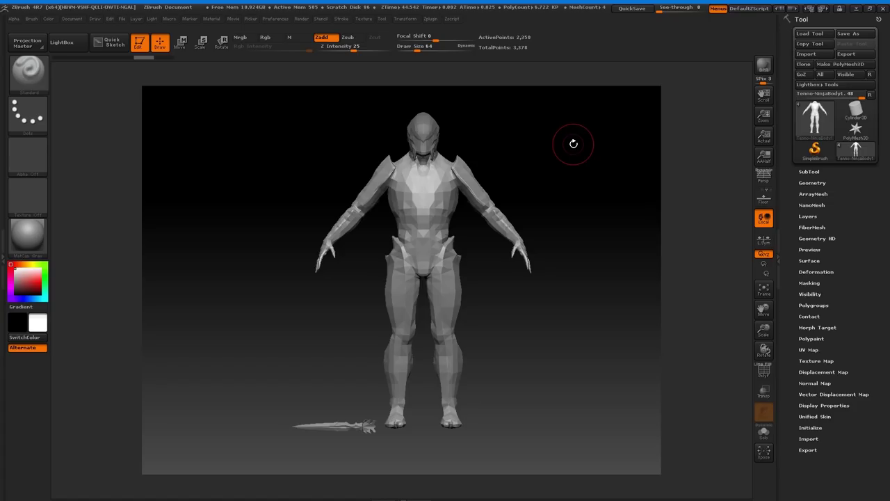
Make Tenno-NinjaHelmet1 the active subtool in the model's subtool list and frame the helmet close up.
left_click(809, 171)
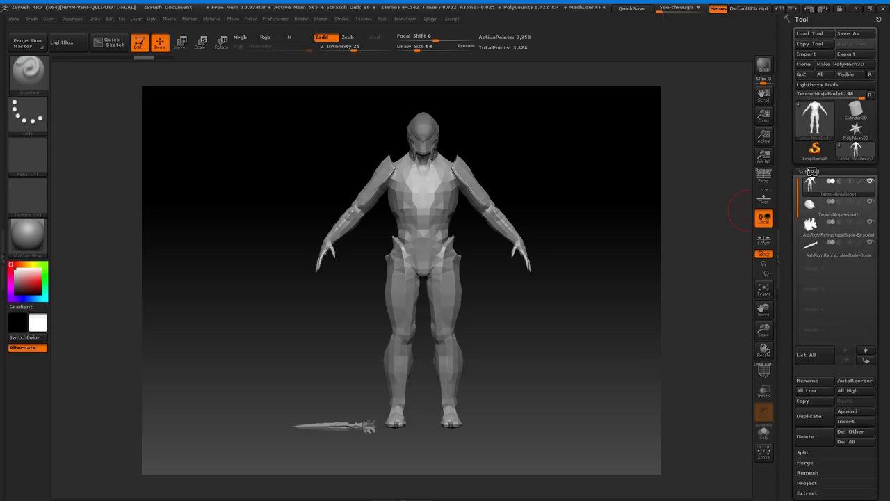
mouse_move(859, 220)
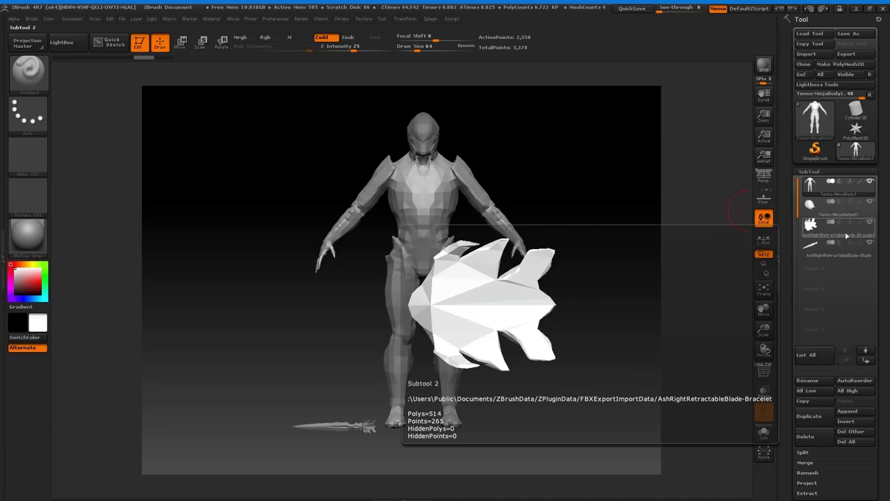
mouse_move(853, 237)
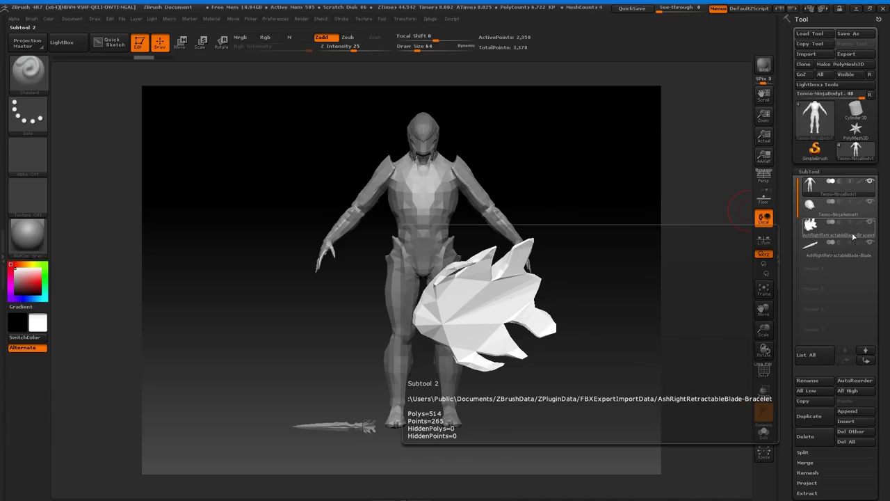
mouse_move(854, 259)
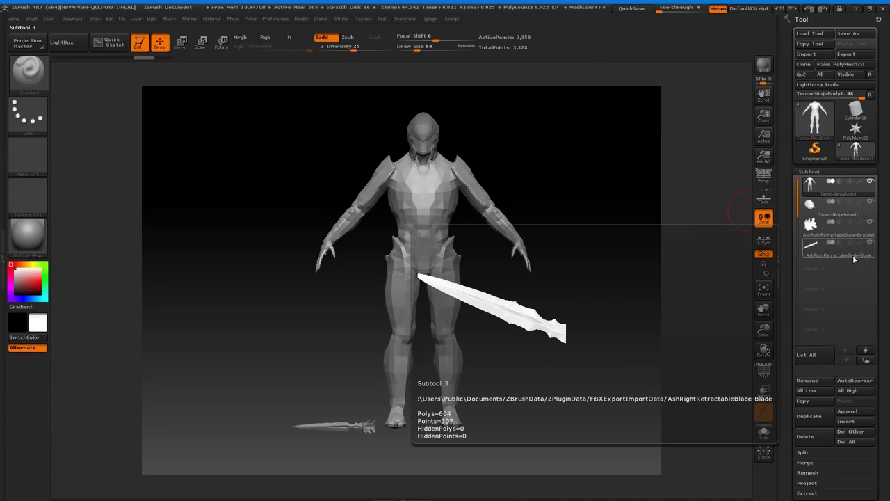
left_click(853, 219)
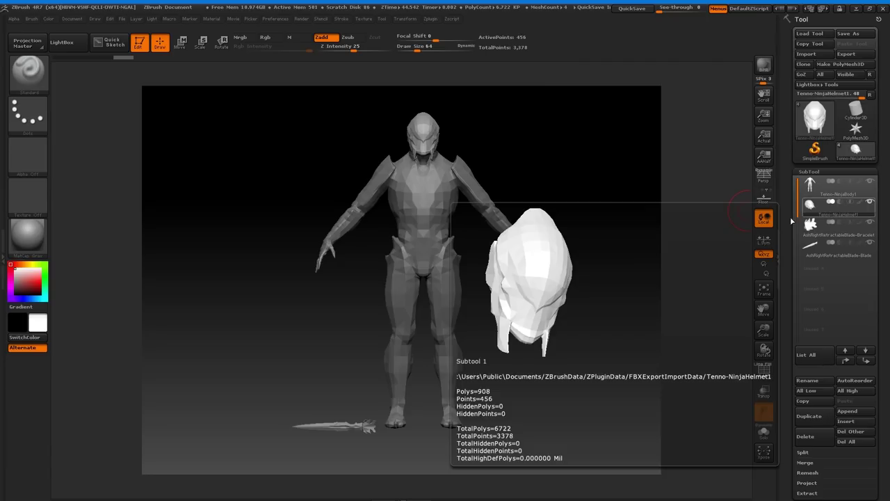
left_click_drag(656, 215, 575, 213)
left_click_drag(502, 171, 421, 135)
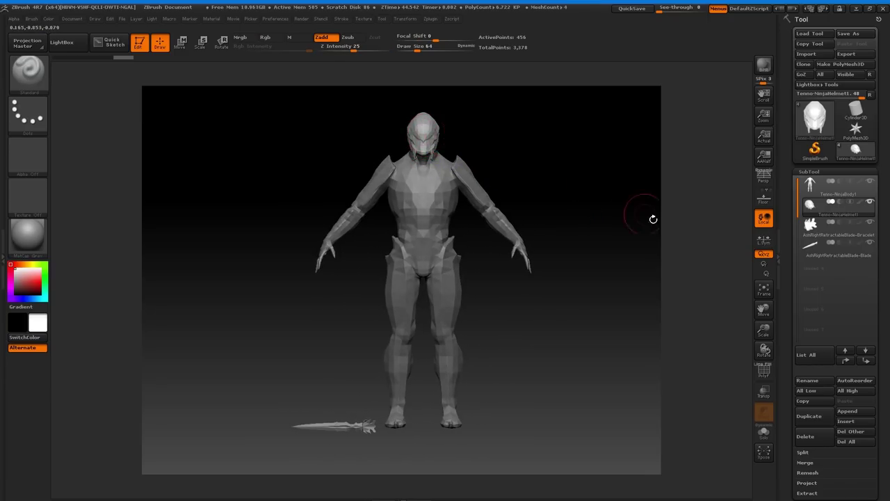
left_click(765, 291)
left_click_drag(764, 330, 763, 326)
mouse_move(592, 288)
left_mouse_down()
mouse_move(459, 289)
mouse_move(573, 276)
mouse_move(507, 276)
mouse_move(538, 272)
mouse_move(622, 283)
mouse_move(552, 265)
mouse_move(480, 271)
mouse_move(540, 269)
mouse_move(517, 275)
left_mouse_up()
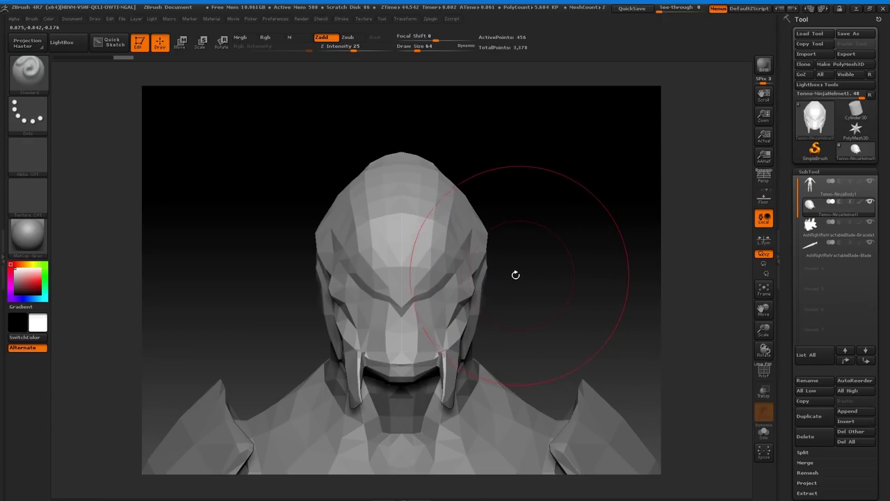
Try smoothing one side of the helmet around the brow and eye ridge with the Smooth brush.
left_click_drag(434, 258, 450, 247, "shift")
key("ctrl+z")
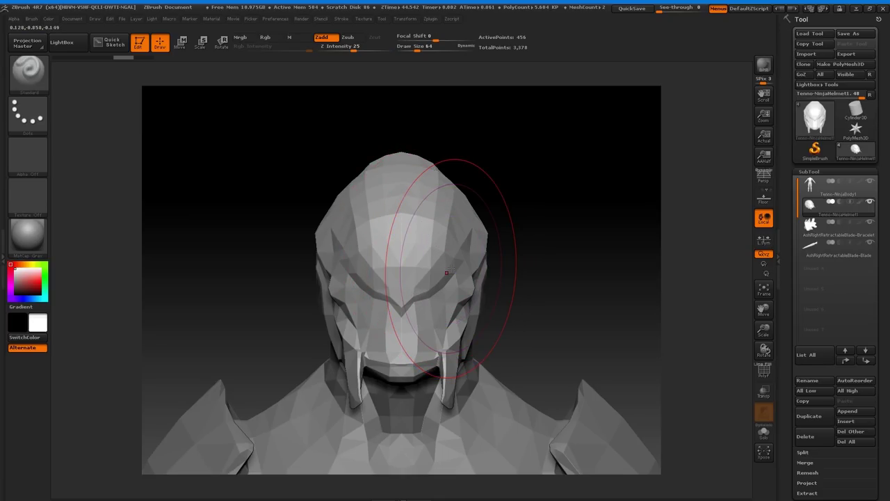
key("ctrl")
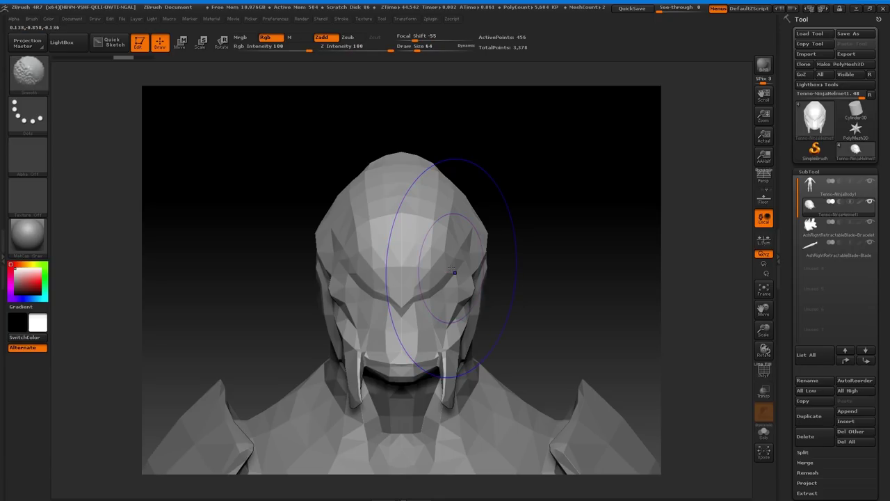
key("ctrl")
key("shift")
key("shift")
mouse_move(452, 269)
left_mouse_down("shift")
mouse_move(455, 258)
mouse_move(455, 271)
mouse_move(464, 266)
left_mouse_up("shift")
mouse_move(545, 285)
left_mouse_down()
mouse_move(394, 292)
mouse_move(542, 293)
left_mouse_up()
key("shift")
key("ctrl")
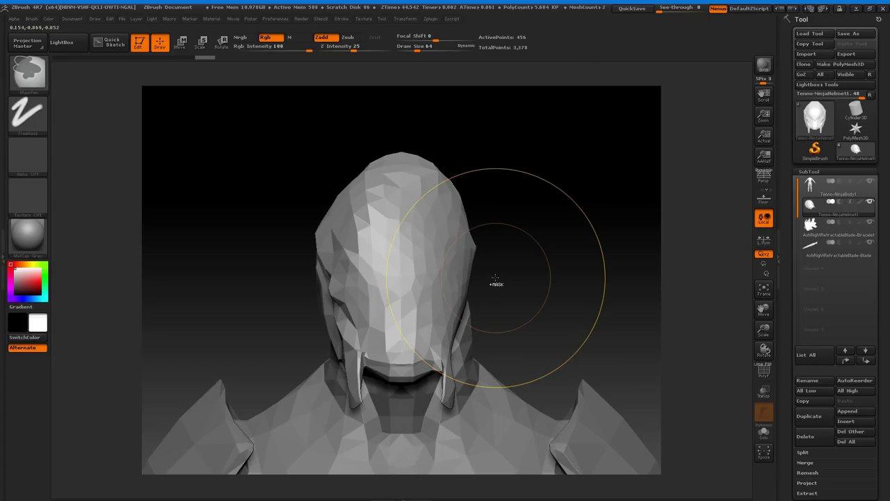
Undo the smoothing strokes on the side of the helmet.
key("ctrl+z")
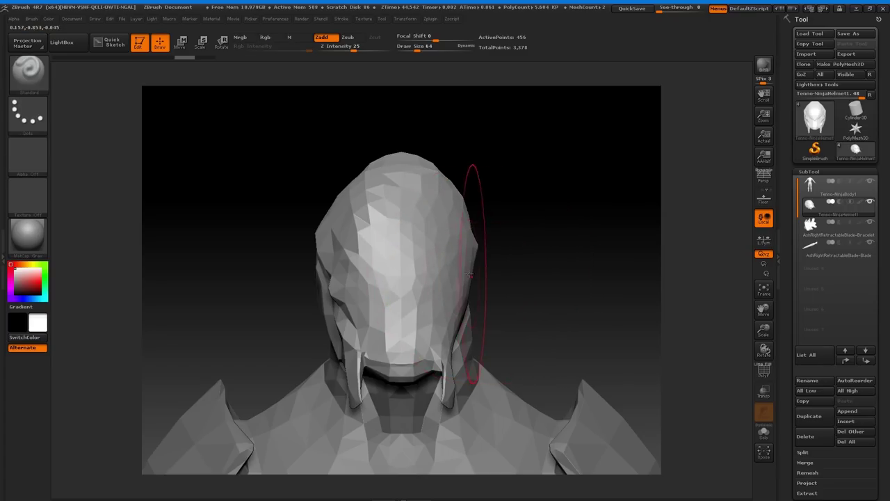
key("ctrl+z")
key("ctrl+z")
key("ctrl+z")
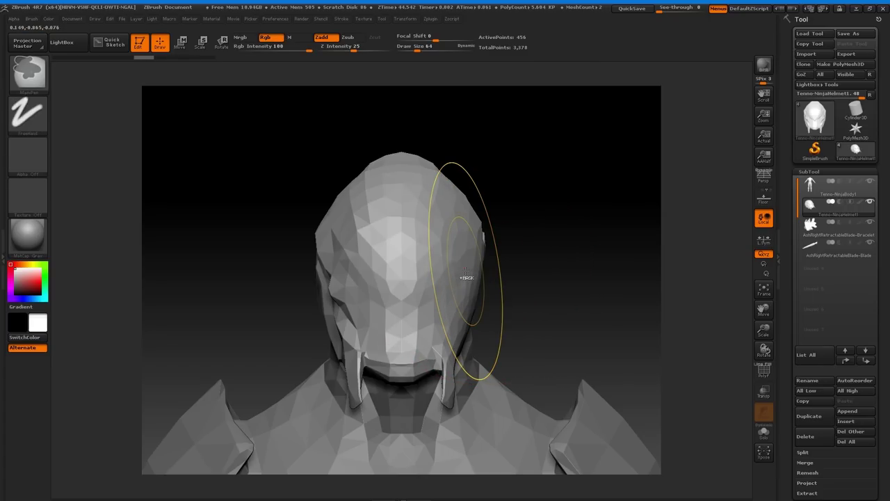
Try masking part of the helmet, sculpting it with the Standard brush and inverting the mask.
mouse_move(460, 268)
left_mouse_down("ctrl")
mouse_move(446, 264)
mouse_move(464, 267)
left_mouse_up("ctrl")
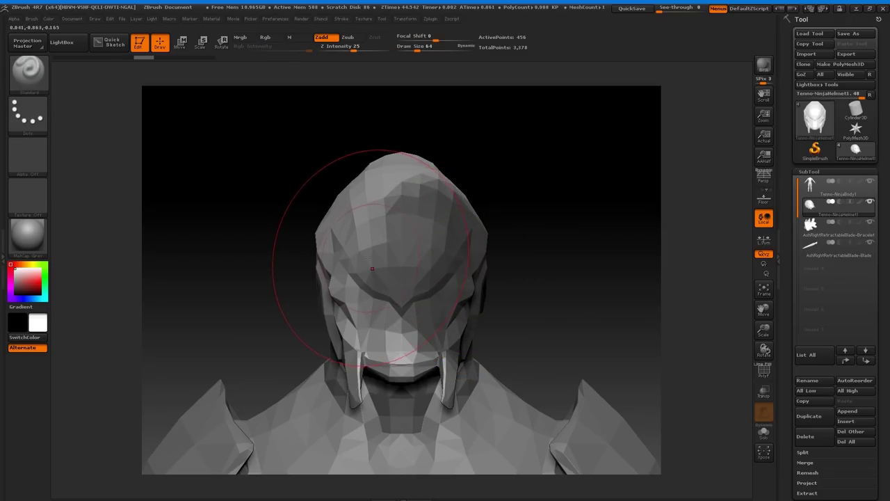
mouse_move(329, 263)
left_mouse_down()
mouse_move(322, 278)
mouse_move(372, 348)
mouse_move(427, 348)
mouse_move(336, 289)
mouse_move(389, 192)
mouse_move(433, 183)
mouse_move(348, 208)
mouse_move(368, 331)
mouse_move(424, 341)
left_mouse_up()
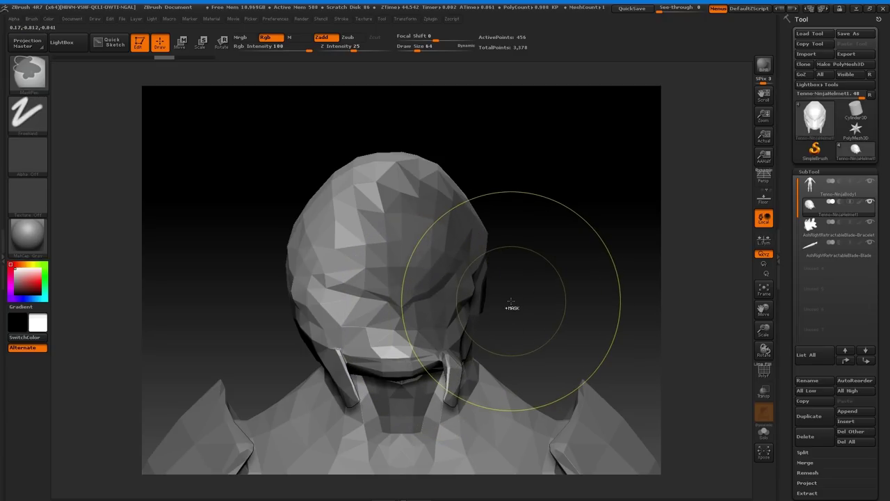
left_click(554, 267, "ctrl")
mouse_move(422, 255)
left_mouse_down()
mouse_move(445, 286)
mouse_move(430, 249)
left_mouse_up()
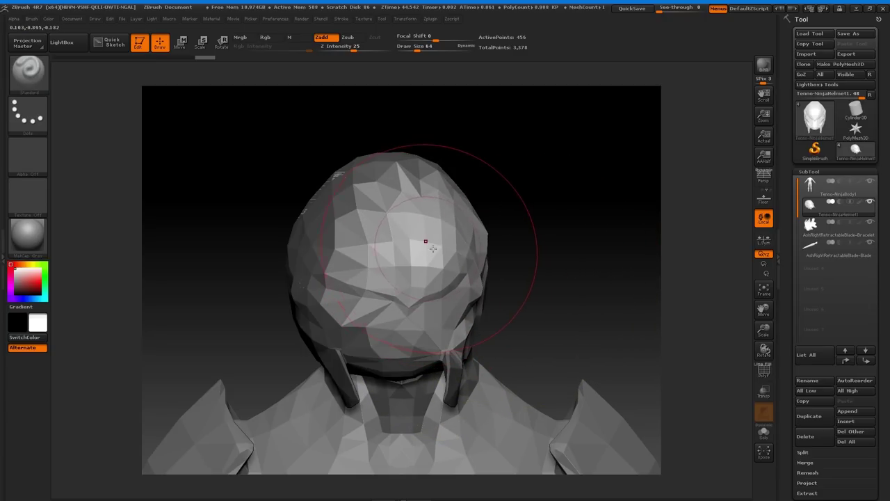
left_click(545, 269, "ctrl")
left_click(545, 269, "ctrl")
left_click(546, 269, "ctrl")
left_click(546, 269, "ctrl")
left_click(545, 269, "ctrl")
Step through the edit history and undo all masking and sculpting on the helmet.
key("ctrl+shift+z")
key("ctrl+shift+z")
key("ctrl+shift+z")
key("ctrl+shift+z")
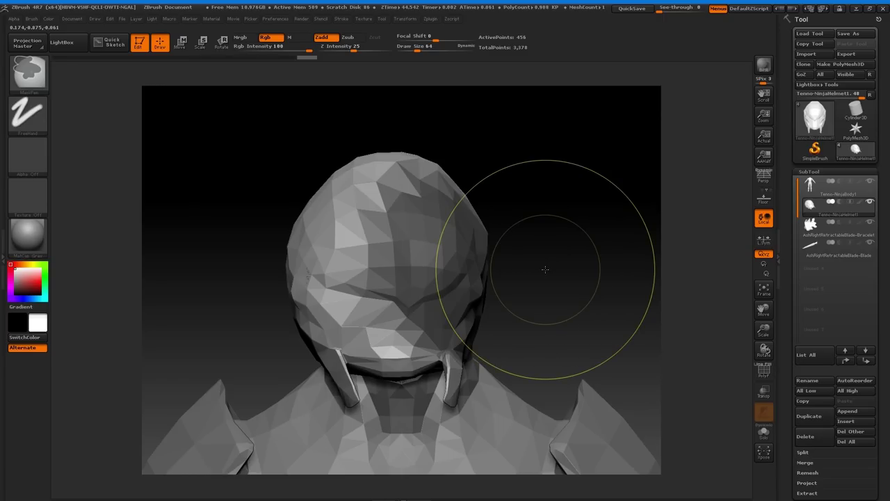
key("ctrl+z")
key("ctrl+z")
key("ctrl+z")
key("ctrl+z")
key("ctrl+z")
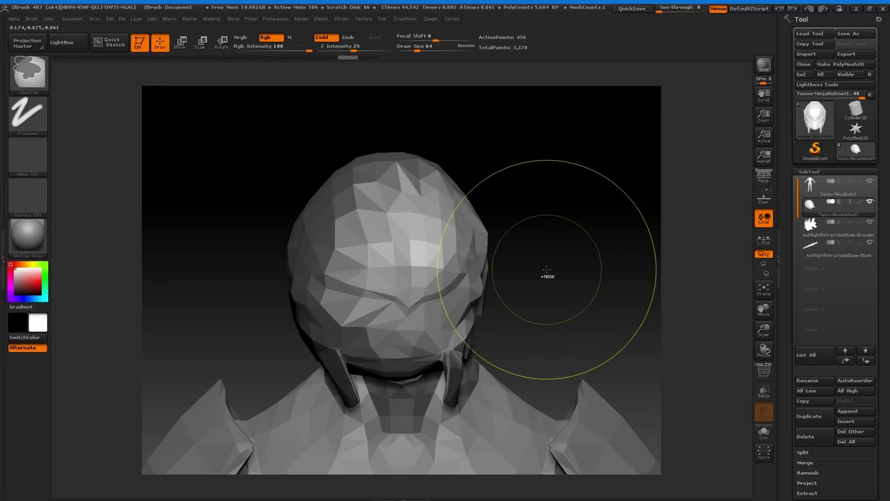
key("ctrl+z")
key("ctrl+z")
key("ctrl+z")
key("ctrl+z")
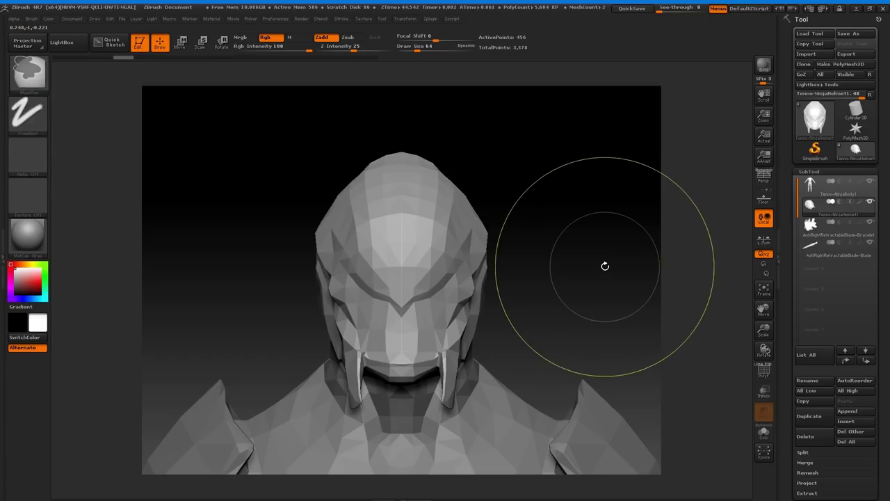
Redo the last helmet edit and undo it again.
mouse_move(587, 262)
left_mouse_down()
mouse_move(479, 266)
mouse_move(443, 251)
left_mouse_up()
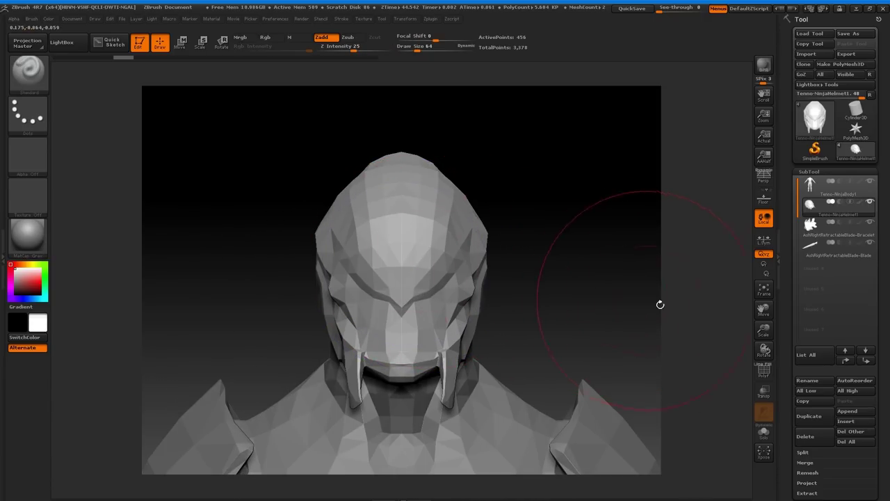
left_click_drag(764, 332, 763, 322)
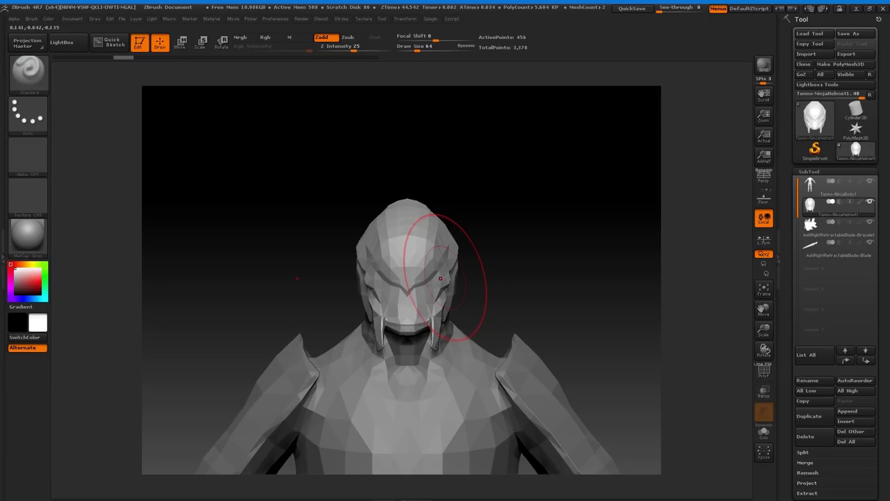
key("ctrl+shift+z")
key("ctrl+z")
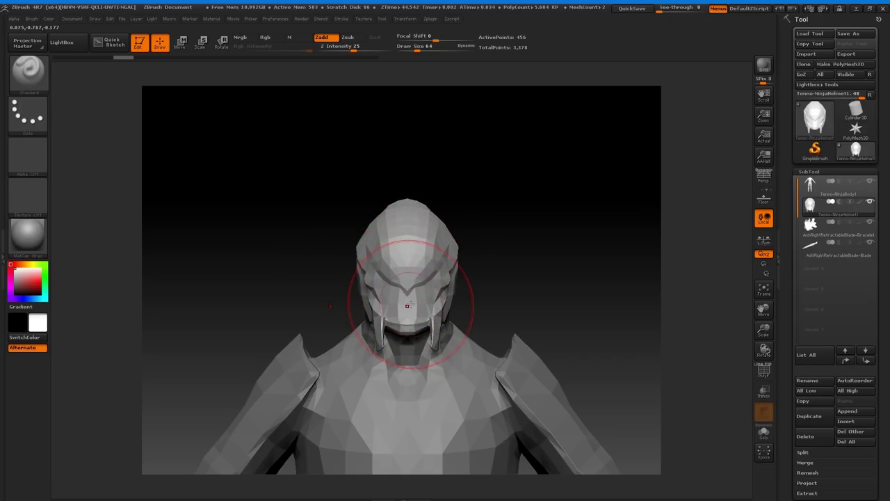
Move the helmet sideways off the neck with the Move transpose line.
left_click_drag(758, 333, 673, 264)
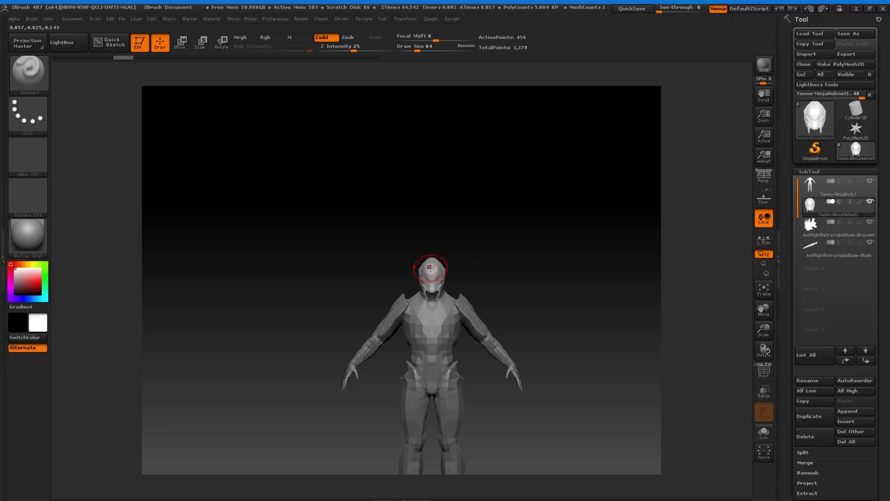
left_click(180, 42)
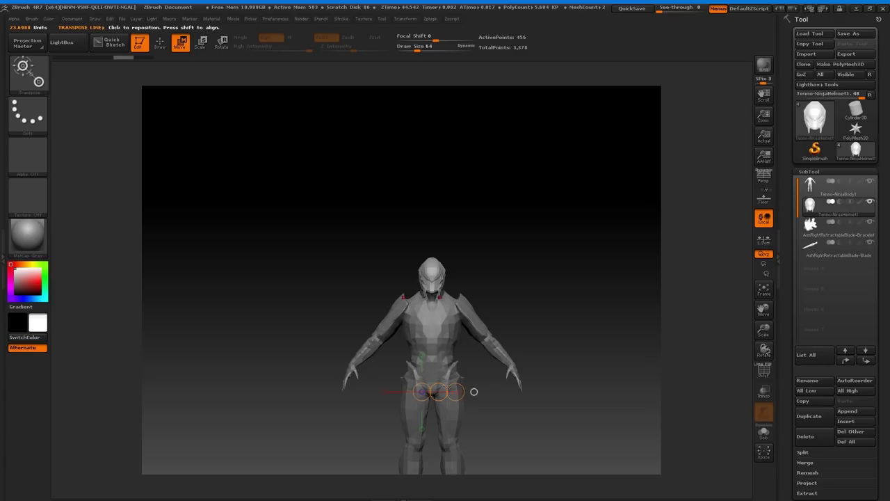
left_click_drag(439, 393, 428, 391)
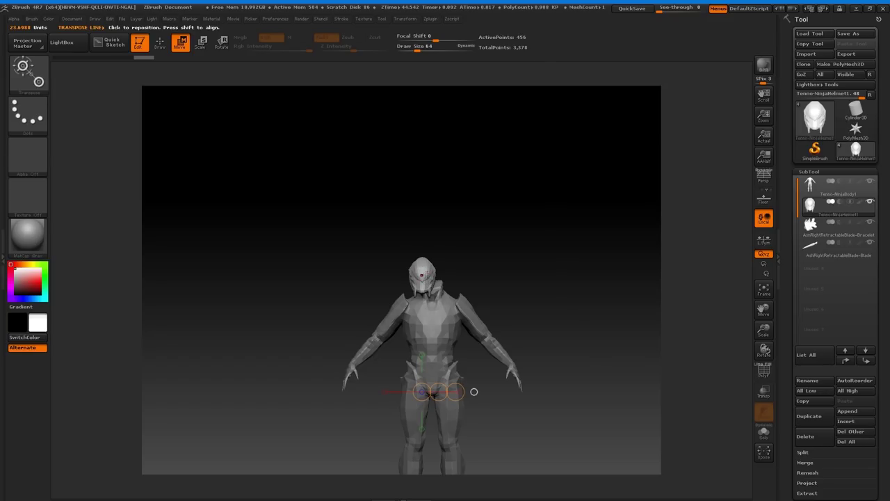
left_click_drag(439, 391, 431, 393)
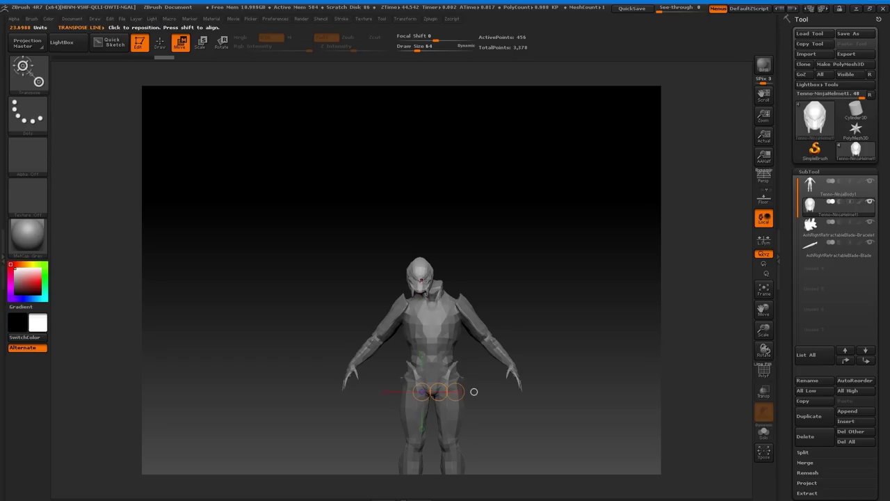
left_click_drag(439, 392, 439, 393)
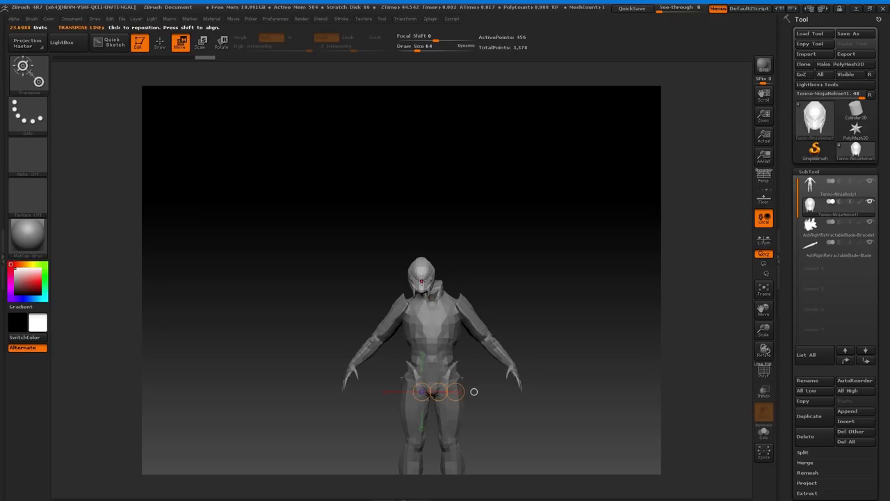
Select the Tenno-NinjaBody1 subtool and move the body sideways so it lines up beneath the helmet.
left_click(761, 291)
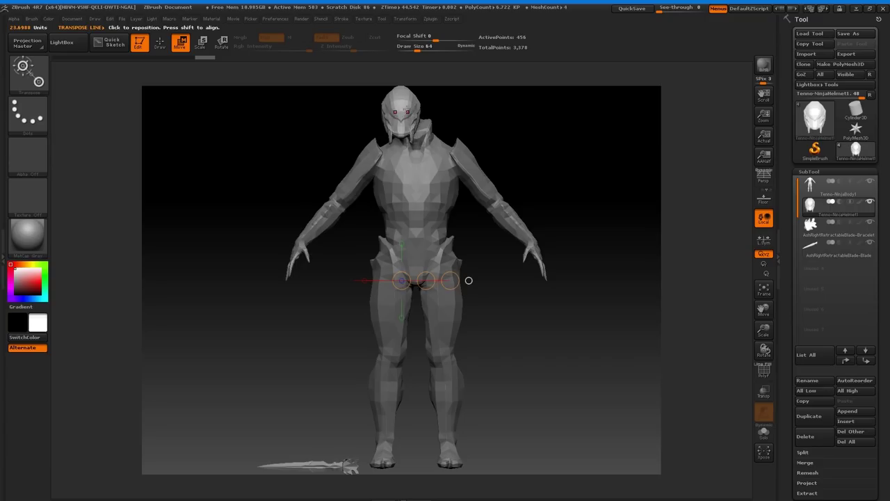
left_click(824, 197)
left_click_drag(425, 280, 411, 281)
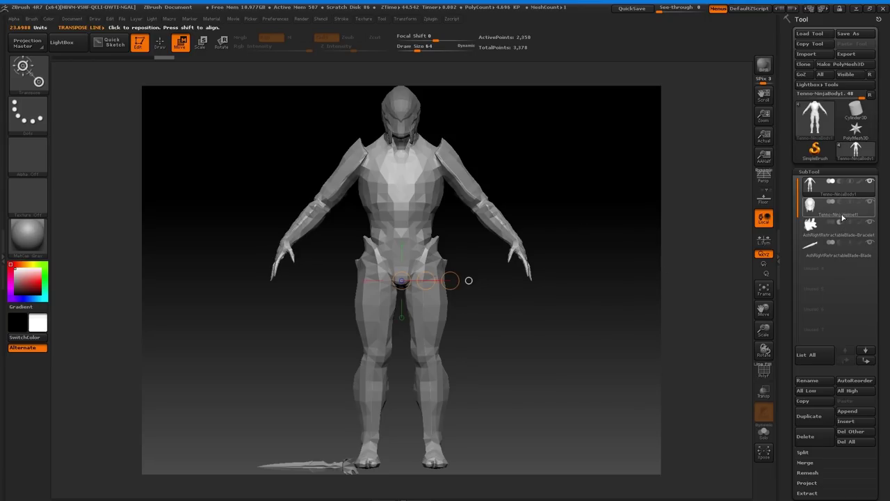
Return to the Tenno-NinjaHelmet1 subtool and frame the helmet together with the shoulders.
left_click(836, 211)
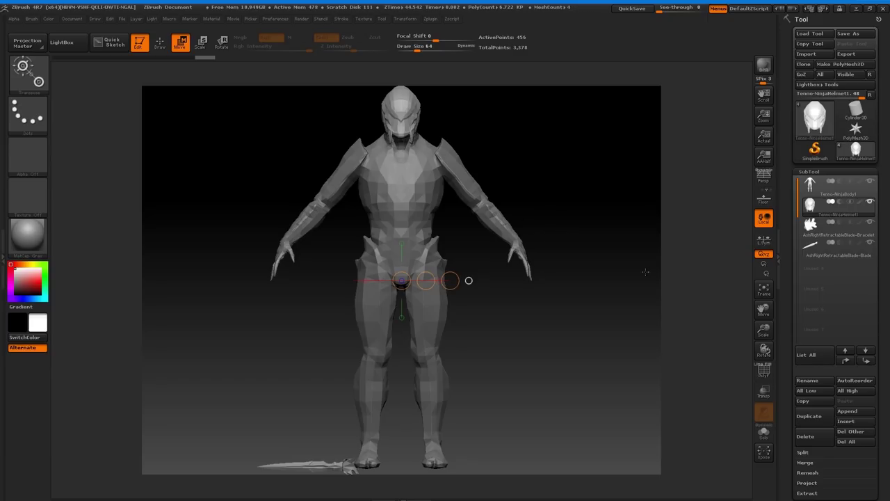
left_click(763, 291)
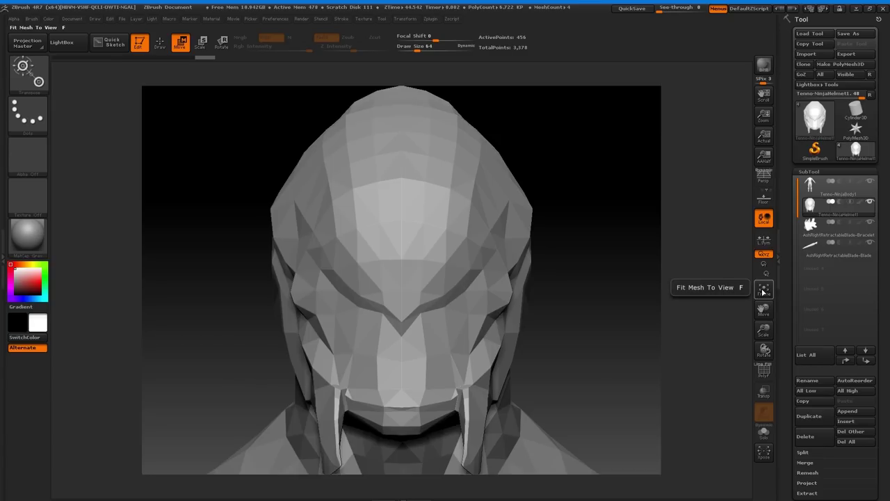
left_click_drag(764, 329, 758, 276)
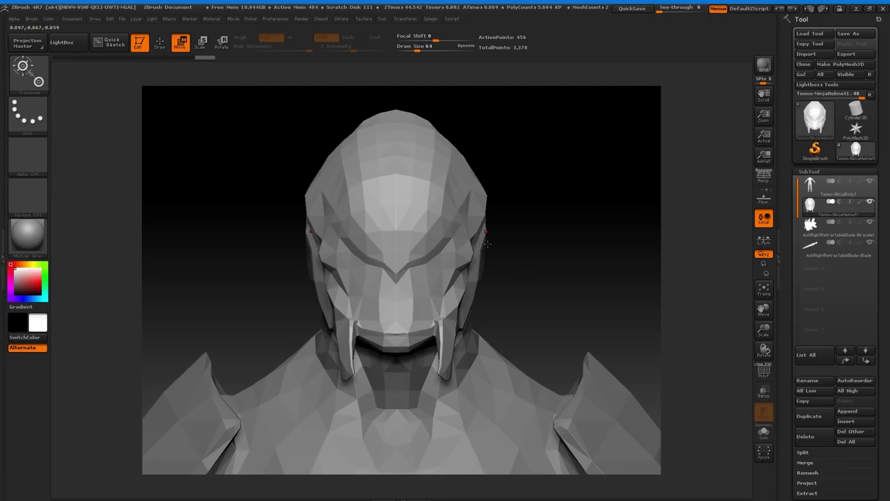
Switch to the MatchMaker sculpting brush.
key("b")
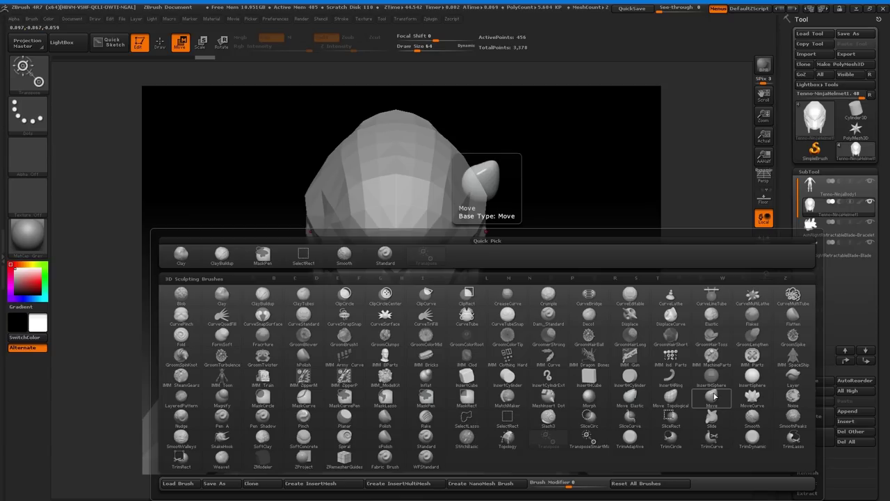
key("m")
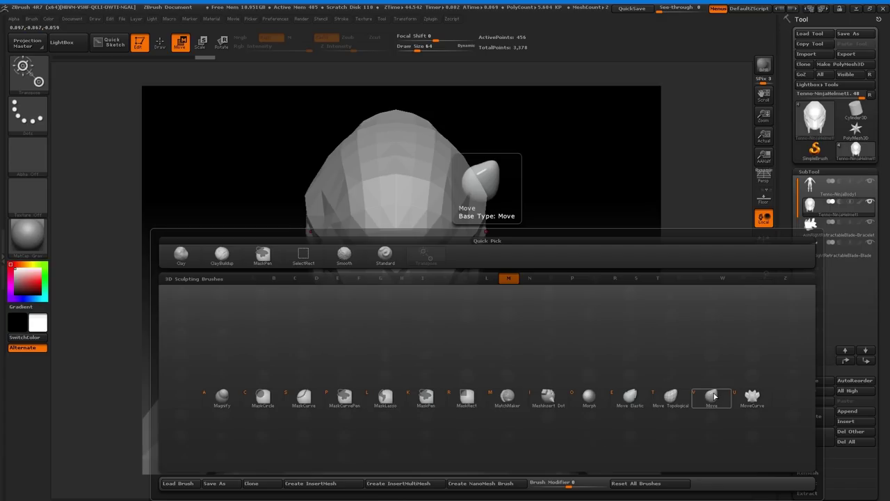
key("m")
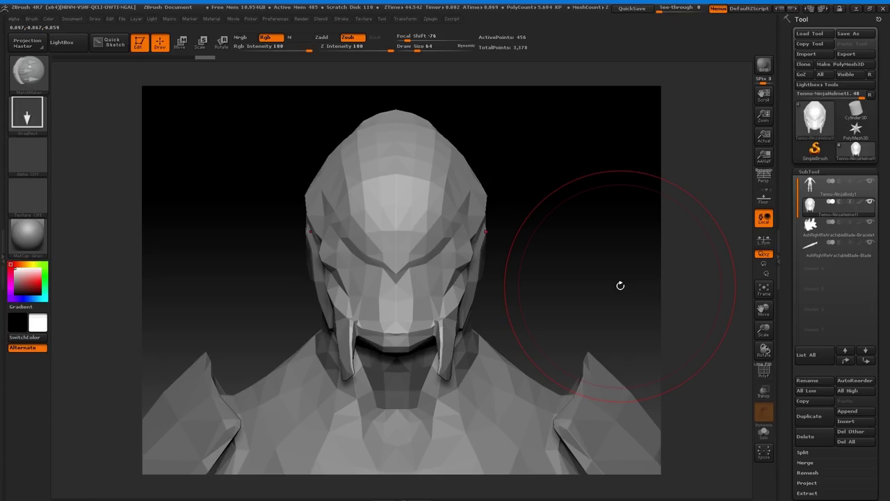
Switch to the Move brush and try a short pull on the helmet's brow, undoing it.
key("b")
key("m")
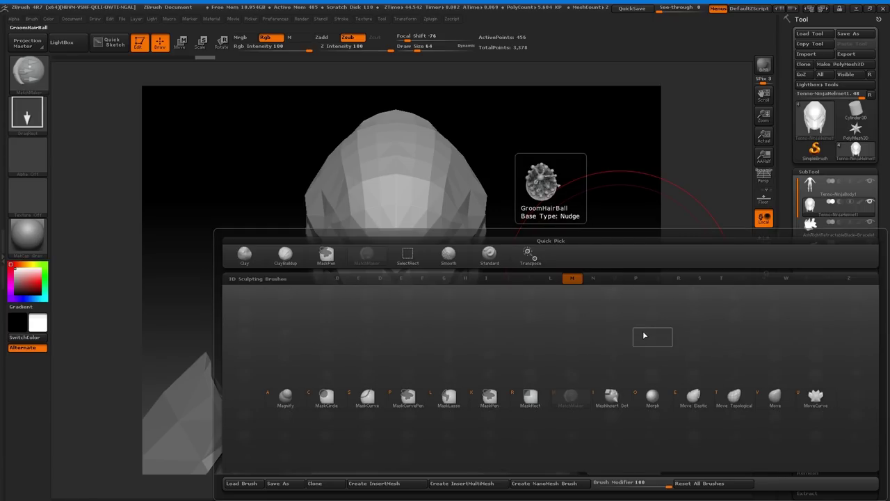
left_click(763, 396)
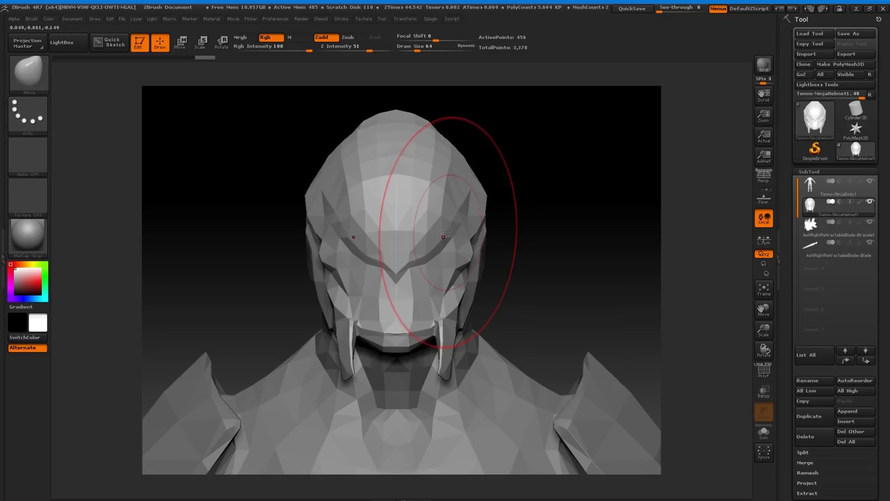
mouse_move(452, 231)
left_mouse_down()
mouse_move(448, 224)
mouse_move(442, 232)
left_mouse_up()
key("ctrl+z")
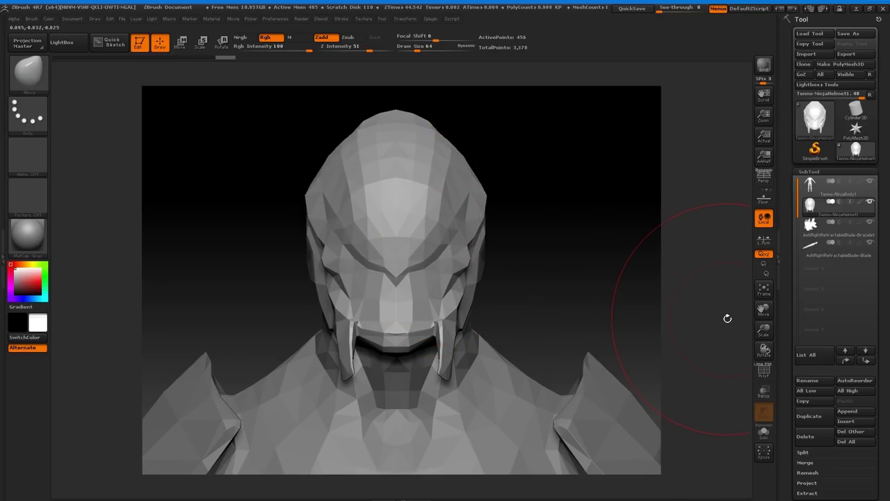
Reshape the helmet with the Move brush, giving it a flat, wide crown and drawing the lower face upward.
left_click_drag(763, 331, 724, 270)
left_click_drag(602, 263, 563, 274, "alt")
left_click_drag(439, 217, 444, 200)
key("ctrl+z")
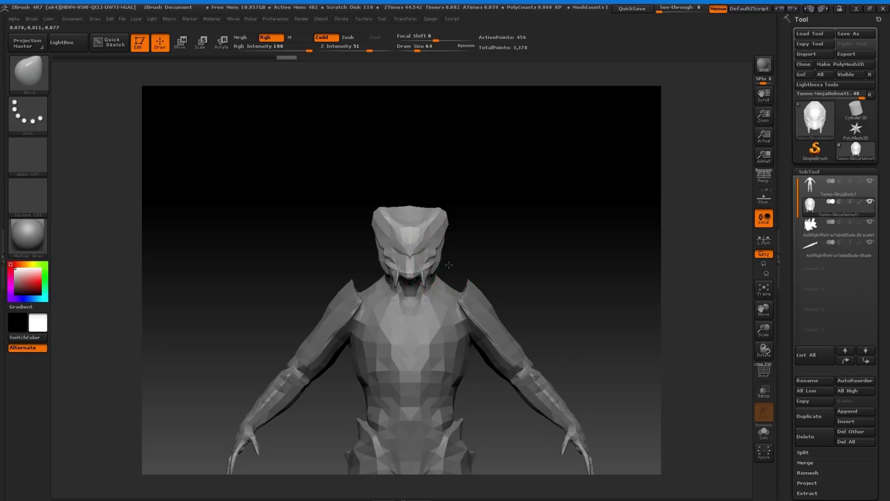
left_click_drag(434, 245, 421, 229)
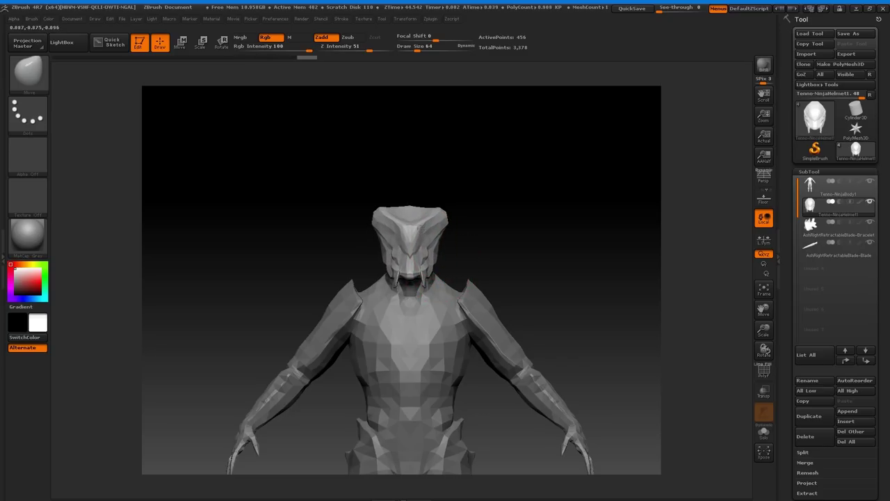
Smooth the protruding mandibles at the front of the helmet from the side view.
left_click_drag(501, 235, 450, 241)
key("shift")
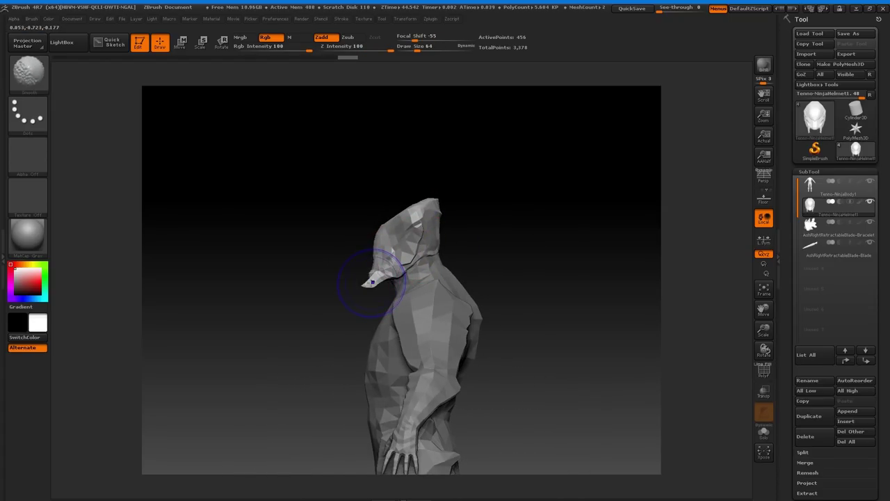
mouse_move(376, 280)
left_mouse_down("shift")
mouse_move(358, 267)
mouse_move(384, 260)
left_mouse_up("shift")
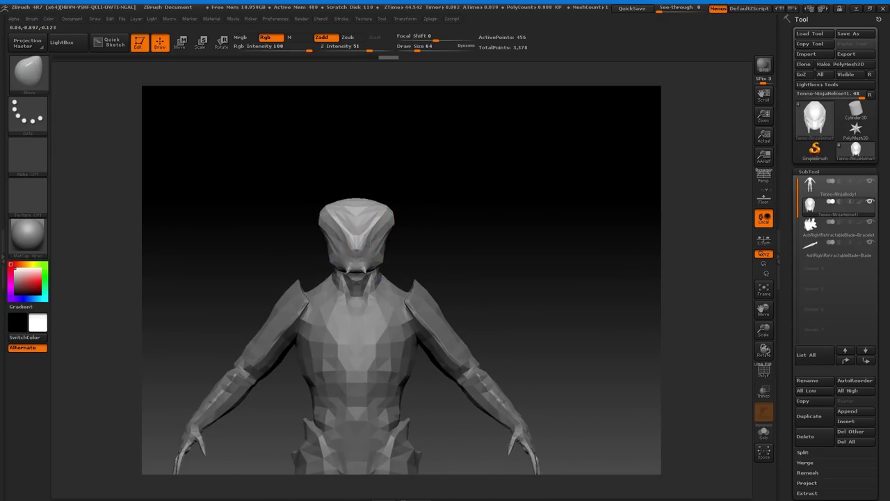
Taper the helmet towards the chin with the Move brush, flaring the upper corners and dipping the middle of the crown.
mouse_move(370, 254)
left_mouse_down()
mouse_move(359, 258)
mouse_move(403, 247)
mouse_move(391, 240)
mouse_move(421, 228)
mouse_move(401, 224)
left_mouse_up()
left_click_drag(329, 222, 457, 226)
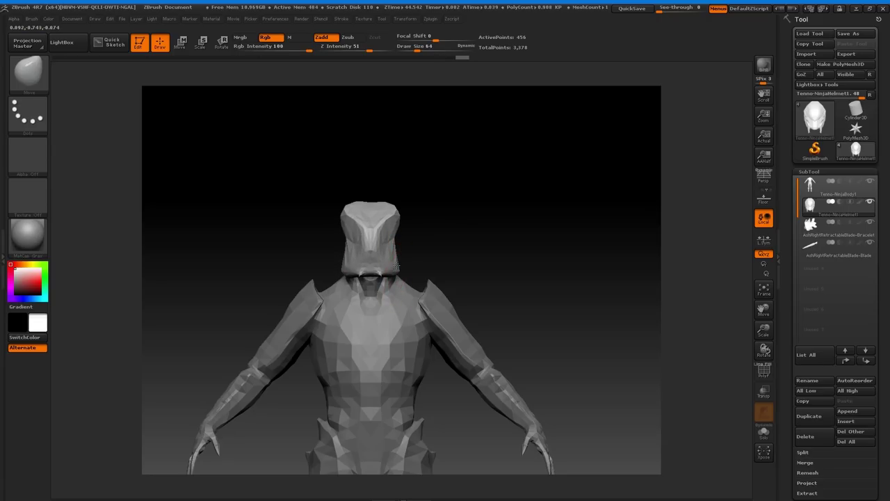
mouse_move(436, 252)
left_mouse_down()
mouse_move(376, 255)
mouse_move(447, 260)
mouse_move(409, 231)
left_mouse_up()
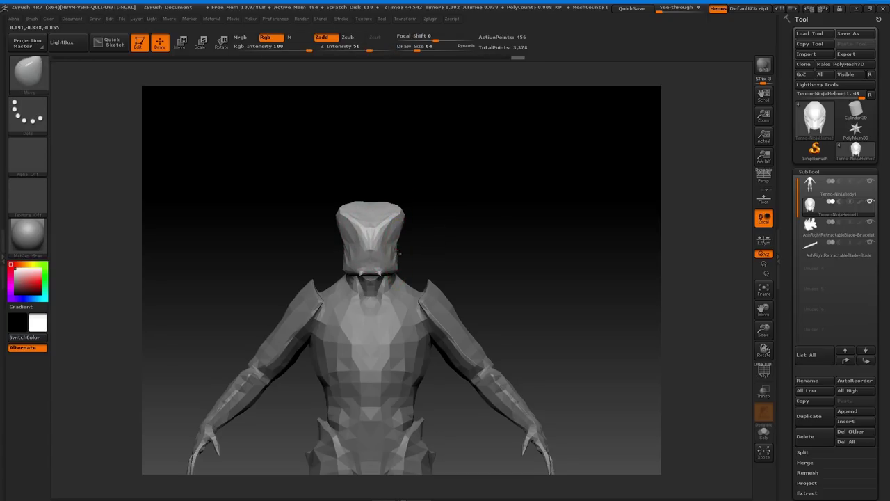
left_click_drag(501, 254, 328, 254)
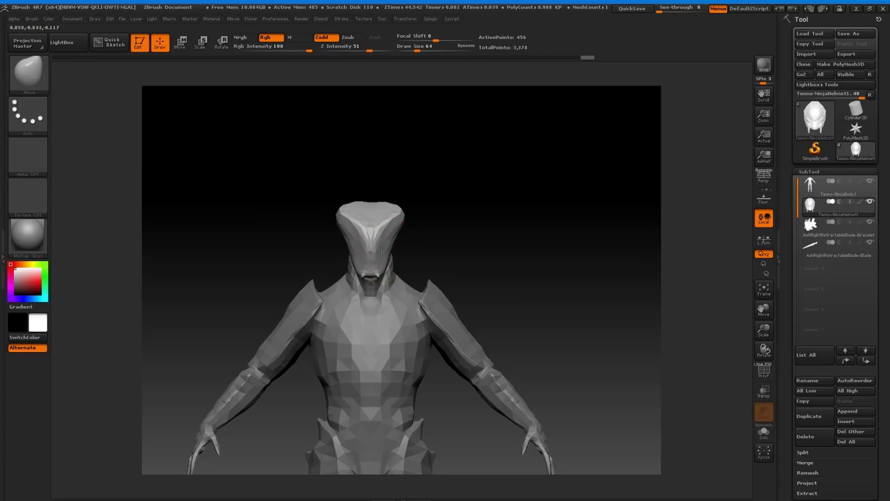
left_click_drag(379, 205, 374, 213)
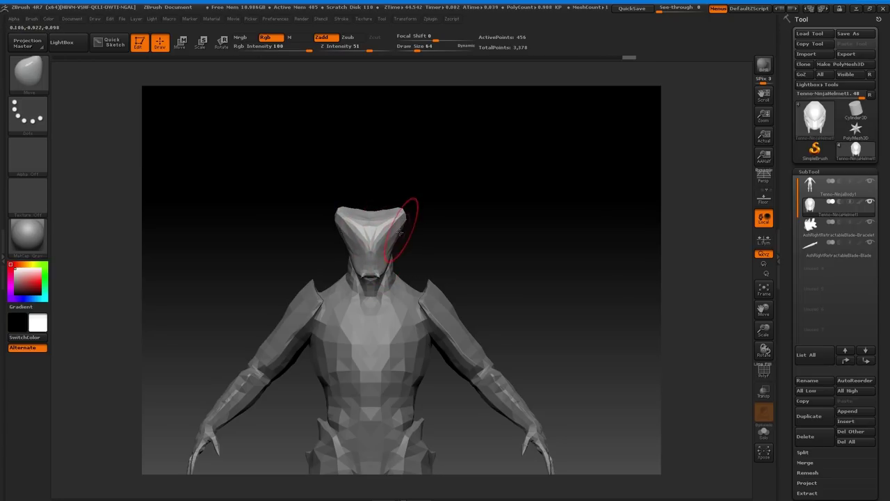
Smooth the helmet's face, pull the upper corners outward and draw the chin down into a narrow wedge.
key("shift")
left_click_drag(391, 245, 399, 244)
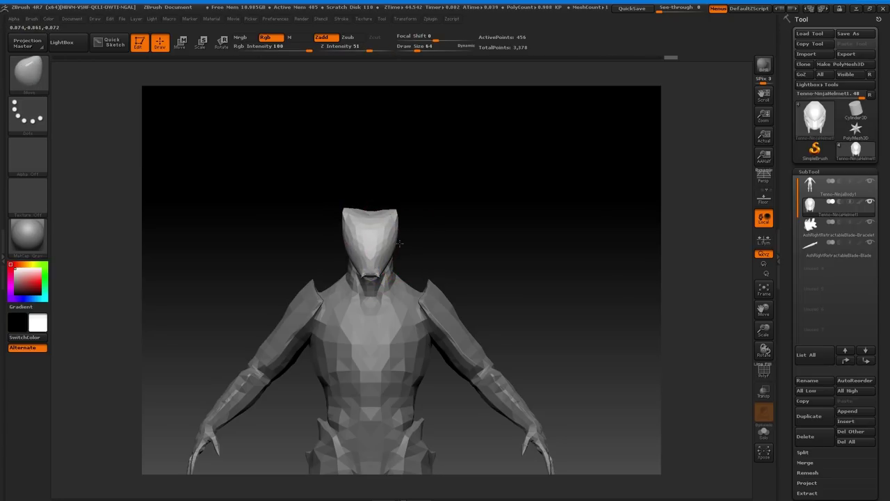
left_click_drag(402, 208, 405, 207)
left_click_drag(395, 237, 380, 279)
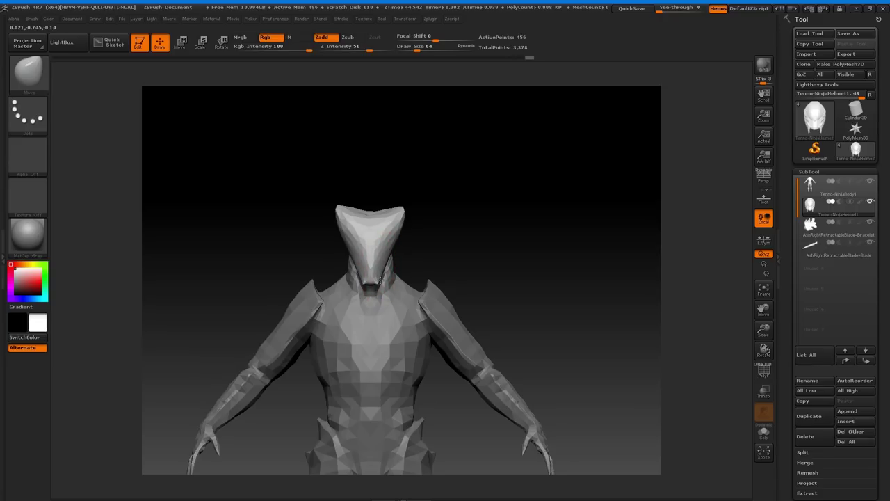
Refine the smoothed helmet from the front and side with the Move brush, rounding the face profile and widening the upper head.
key("ctrl+shift+z")
key("ctrl+shift+z")
key("ctrl+shift+z")
left_click_drag(479, 251, 416, 247)
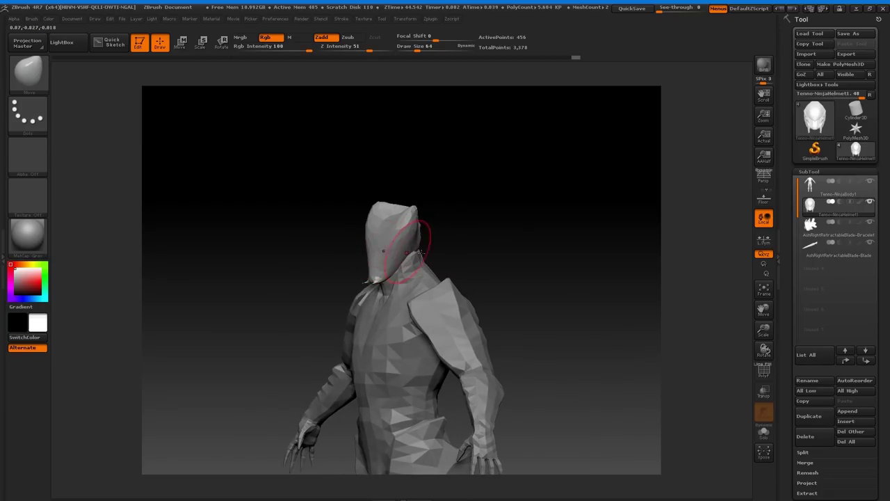
left_click_drag(489, 252, 447, 254, "shift")
left_click_drag(382, 245, 377, 239)
key("ctrl+shift+z")
key("ctrl+shift+z")
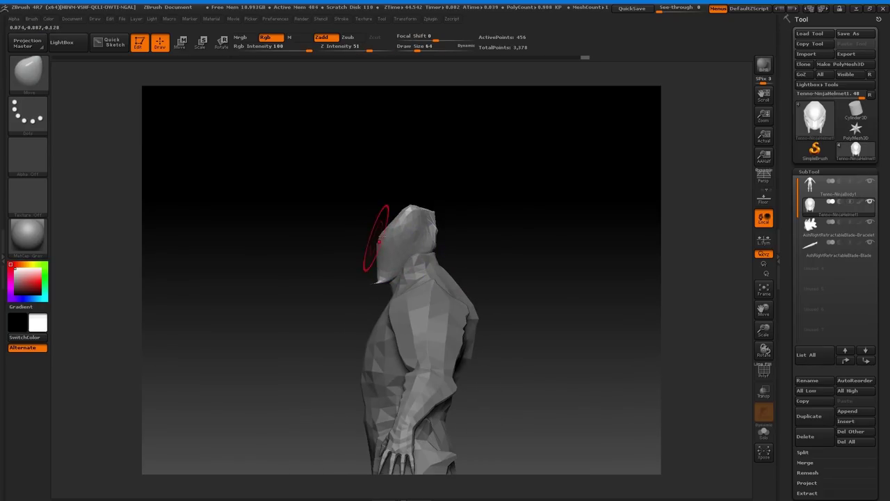
key("ctrl+shift+z")
left_click_drag(380, 275, 410, 254)
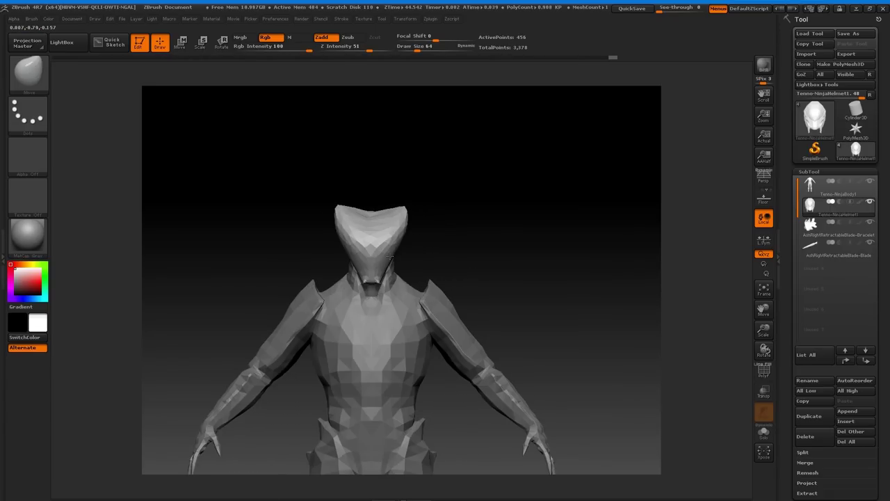
key("ctrl+shift+z")
key("ctrl+shift+z")
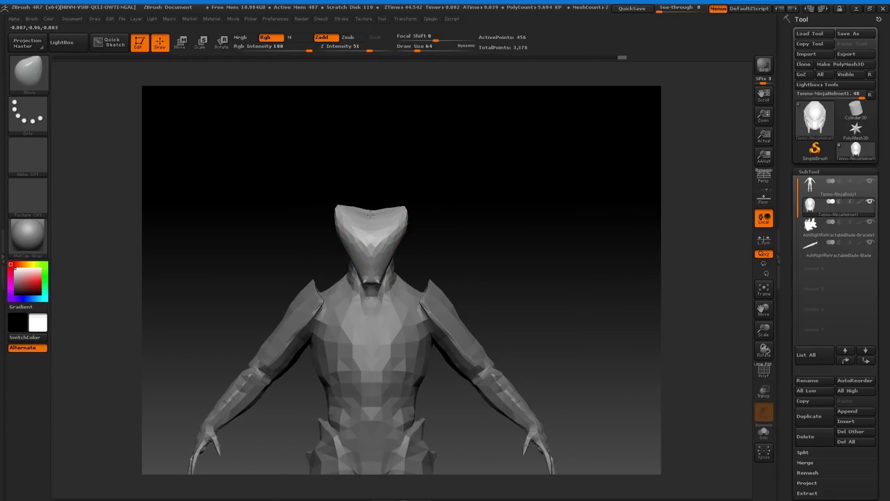
Switch to the ClayBuildup brush and build up volume on the helmet's forehead and face, checking the front and side.
key("b")
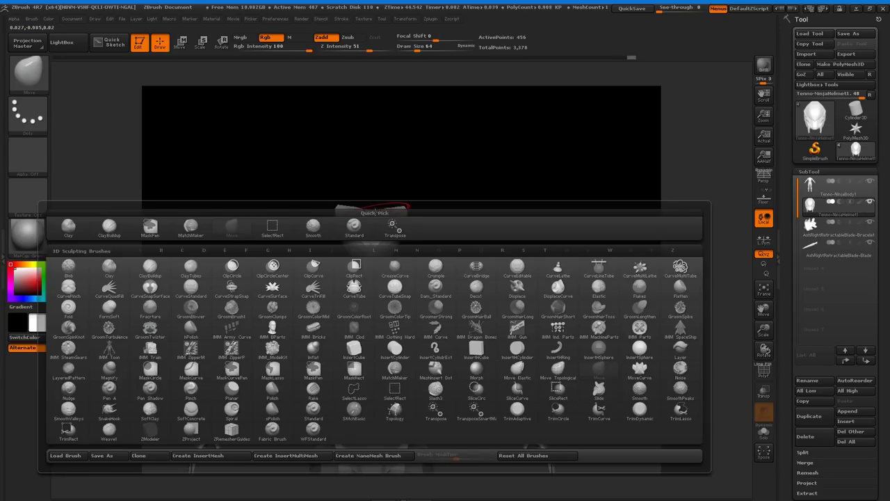
key("c")
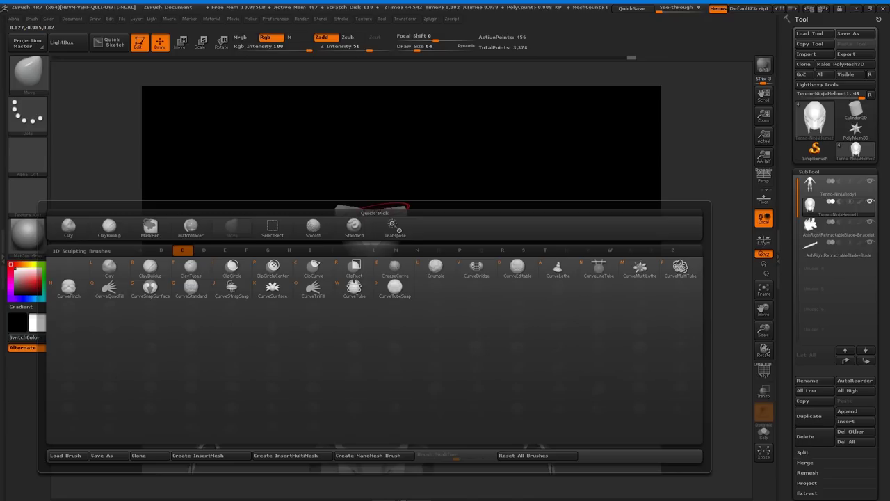
key("b")
mouse_move(384, 227)
left_mouse_down()
mouse_move(396, 236)
mouse_move(378, 246)
mouse_move(393, 243)
left_mouse_up()
mouse_move(494, 247)
left_mouse_down()
mouse_move(408, 252)
mouse_move(382, 239)
left_mouse_up()
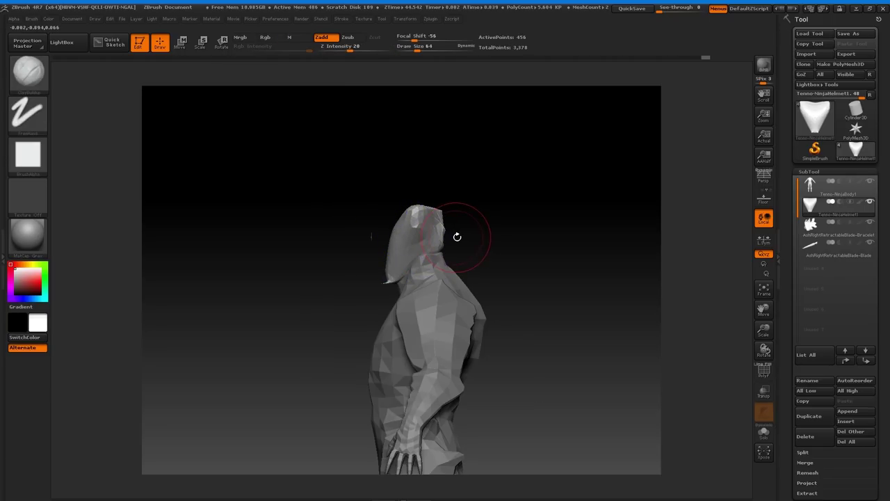
left_click_drag(456, 237, 495, 237, "shift")
mouse_move(370, 236)
left_mouse_down()
mouse_move(347, 235)
mouse_move(368, 222)
left_mouse_up()
mouse_move(485, 238)
left_mouse_down()
mouse_move(461, 243)
mouse_move(509, 251)
left_mouse_up()
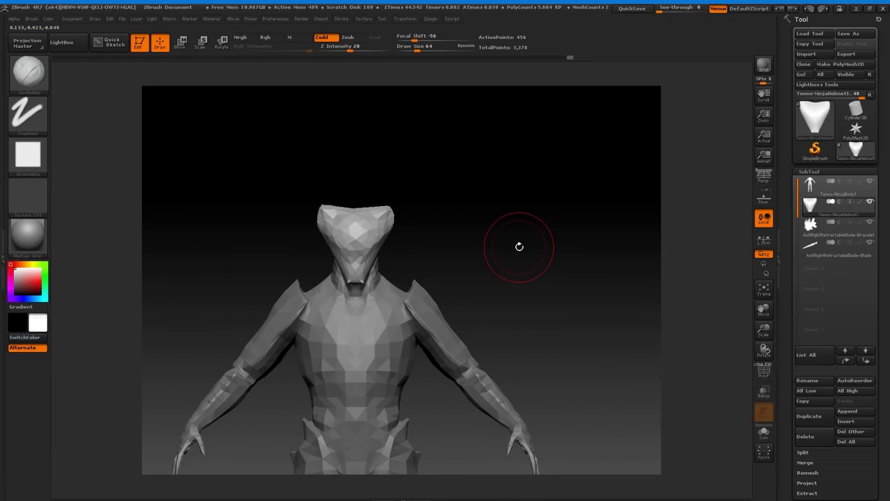
left_click_drag(519, 250, 410, 282)
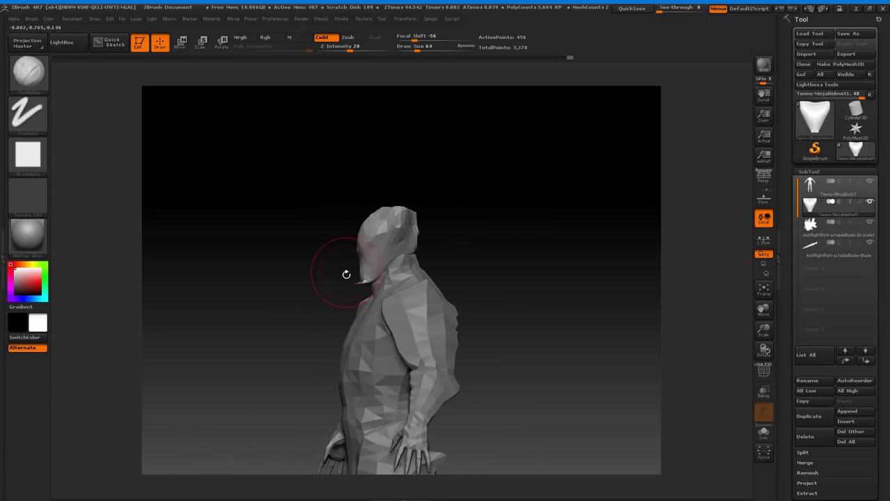
left_click_drag(483, 242, 569, 272)
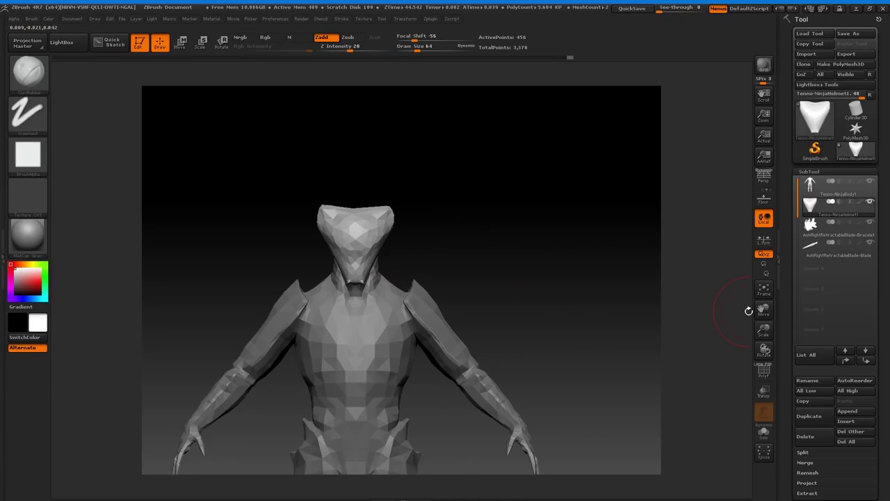
Convert the helmet subtool to a DynaMesh with a resolution of 296.
left_click_drag(790, 318, 791, 234)
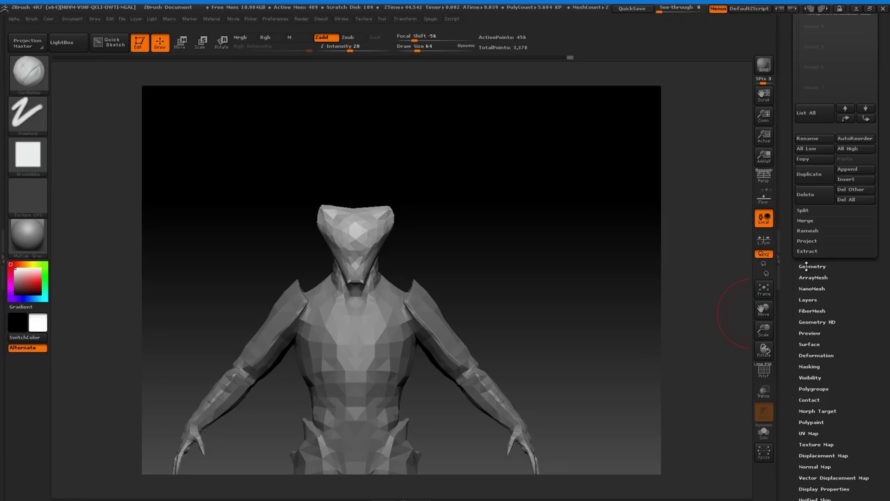
left_click(811, 266)
left_click_drag(792, 194, 789, 250)
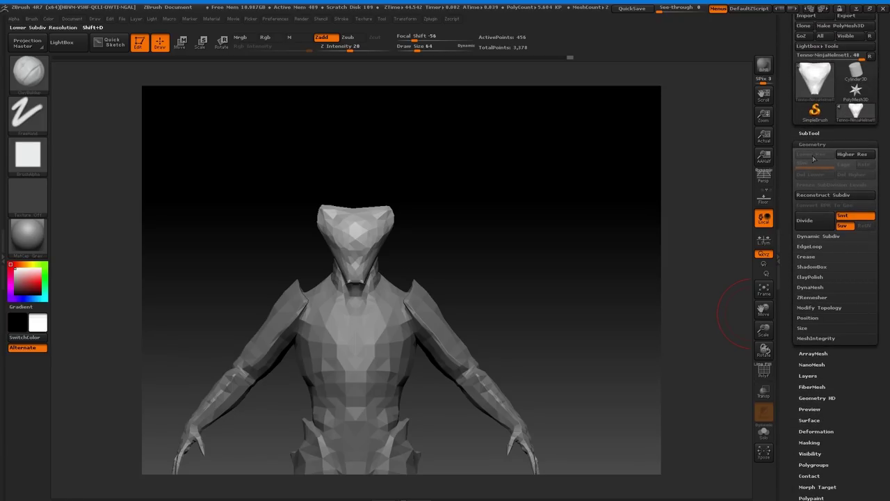
left_click(810, 287)
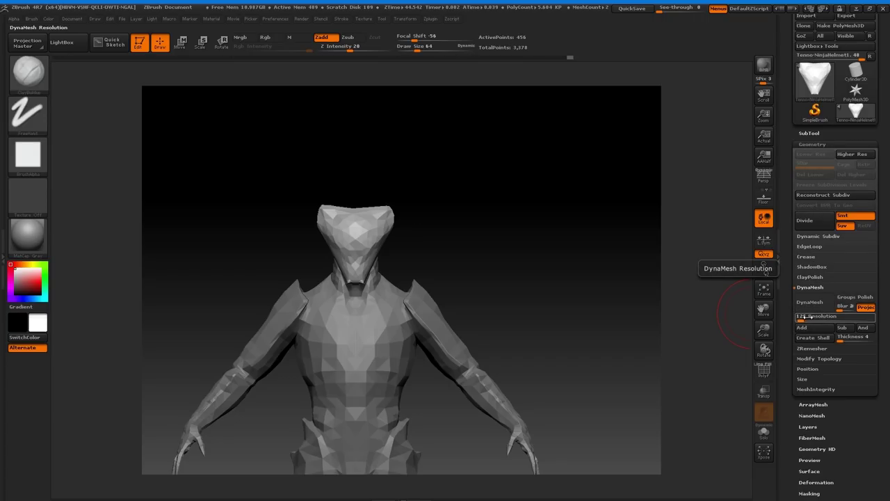
left_click_drag(800, 318, 803, 318)
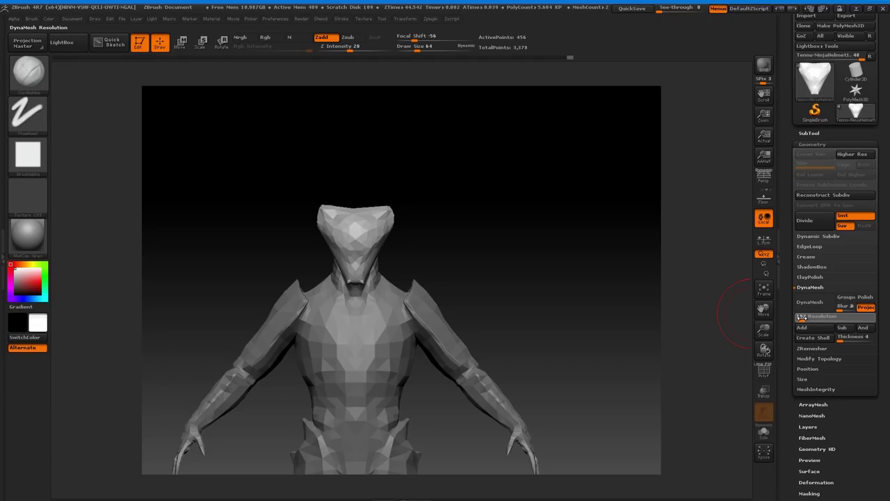
left_click_drag(803, 317, 801, 318)
left_click(809, 302)
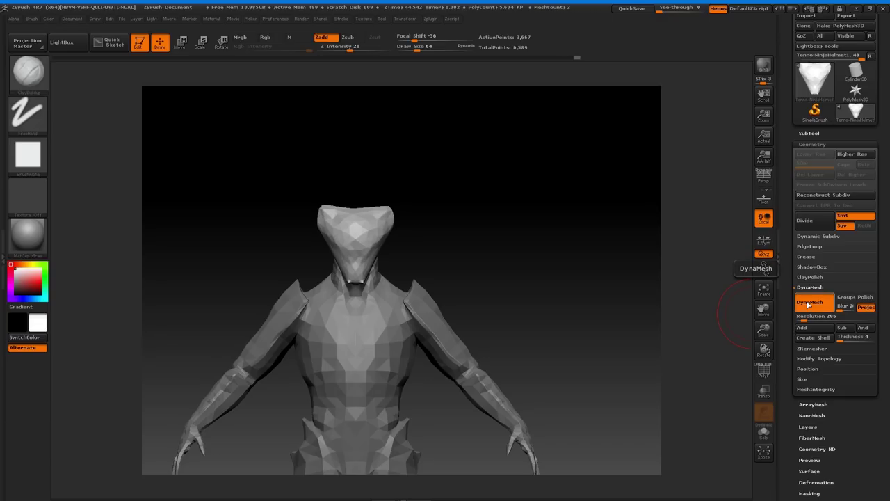
Display the polyframe on the remeshed helmet in a close-up front view.
left_click_drag(610, 239, 622, 269)
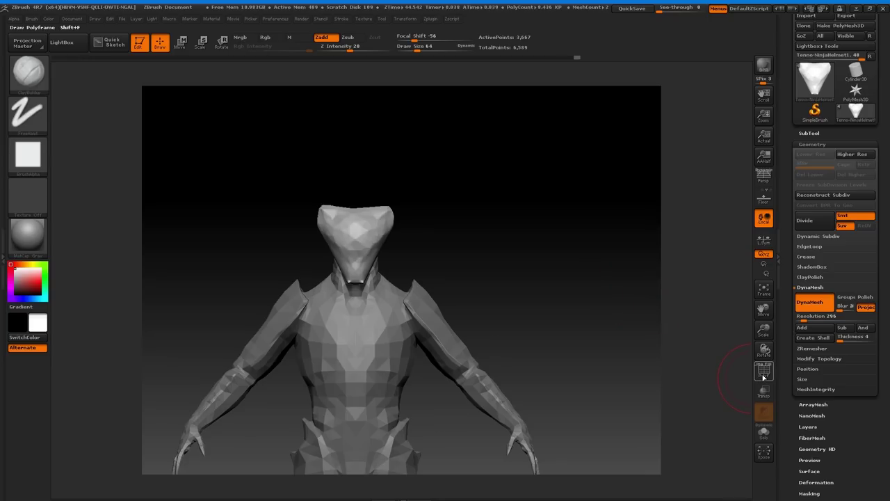
left_click_drag(764, 332, 782, 377)
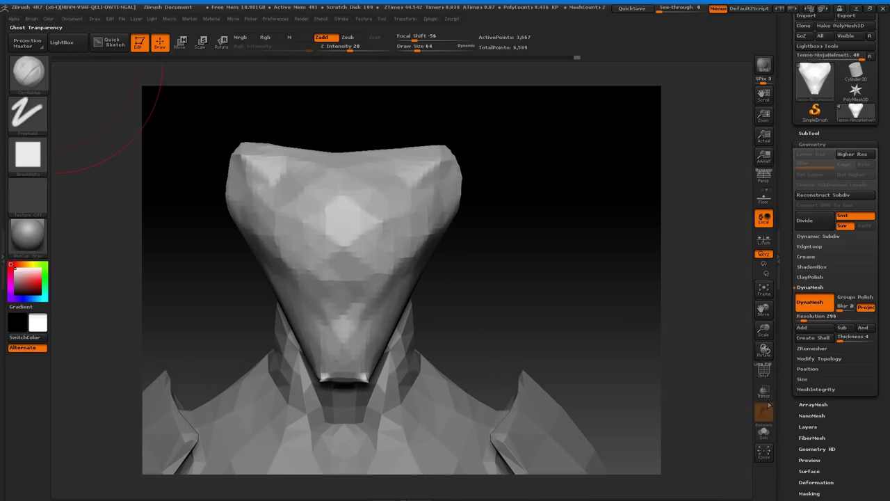
left_click_drag(764, 329, 764, 338)
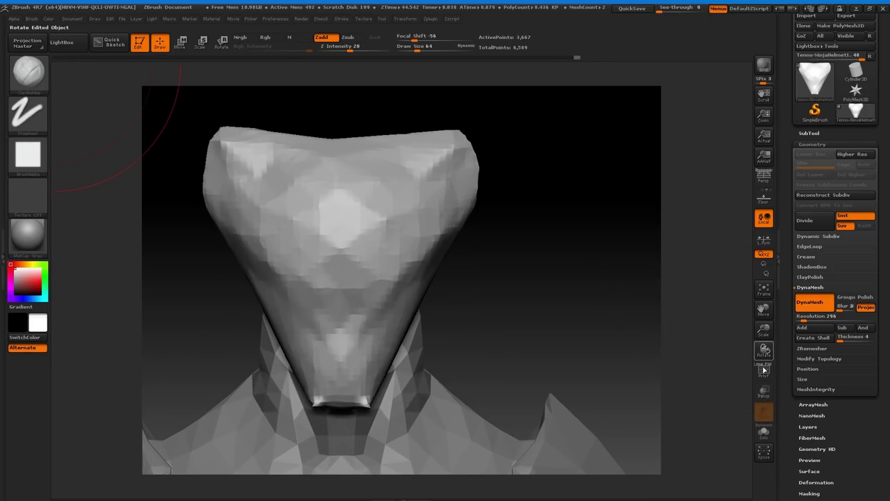
left_click(765, 374)
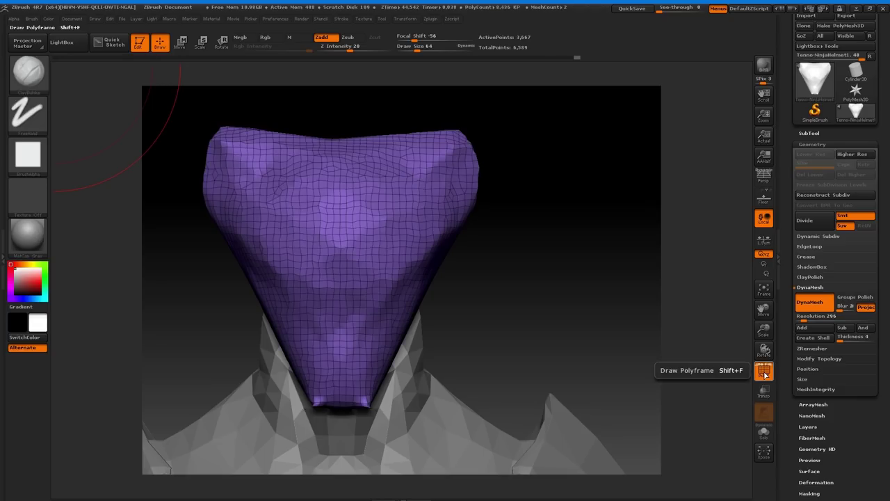
mouse_move(580, 314)
left_mouse_down()
mouse_move(523, 314)
mouse_move(610, 317)
mouse_move(555, 332)
left_mouse_up()
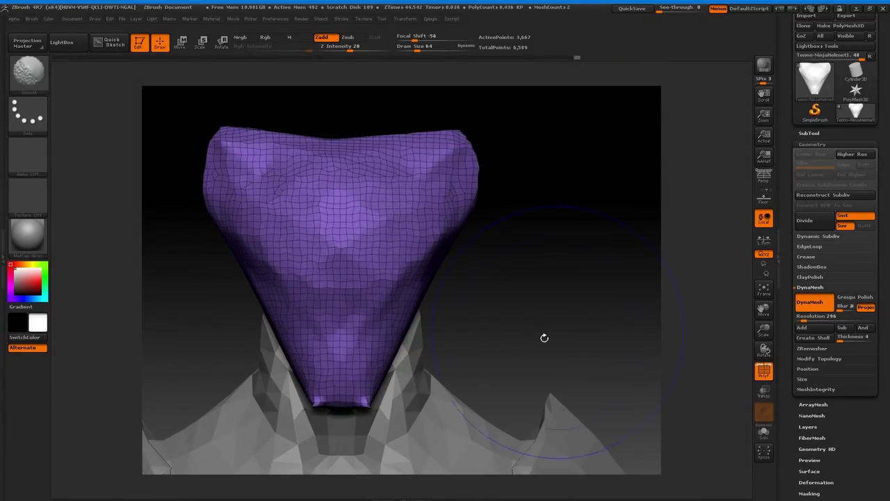
Reduce the brush's draw size to 7 and smooth the small spikes at the tip of the helmet's chin.
key("bracketleft")
key("bracketleft")
key("bracketleft")
key("bracketleft")
key("bracketleft")
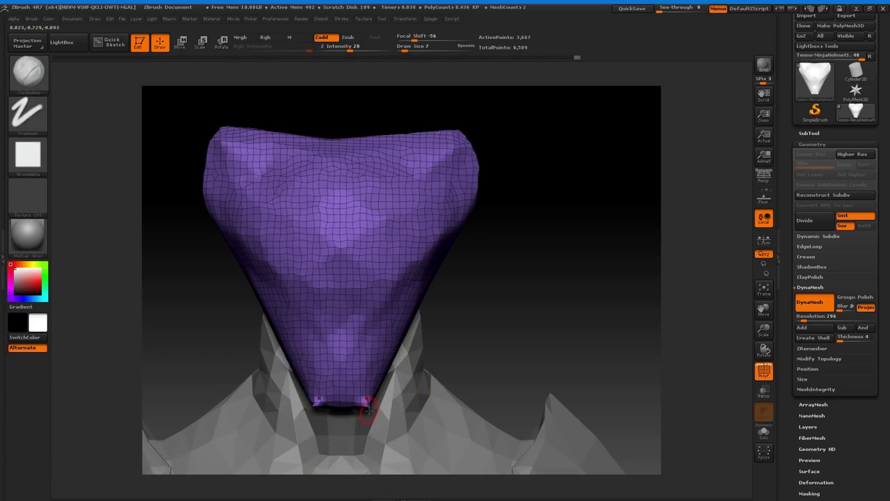
key("shift")
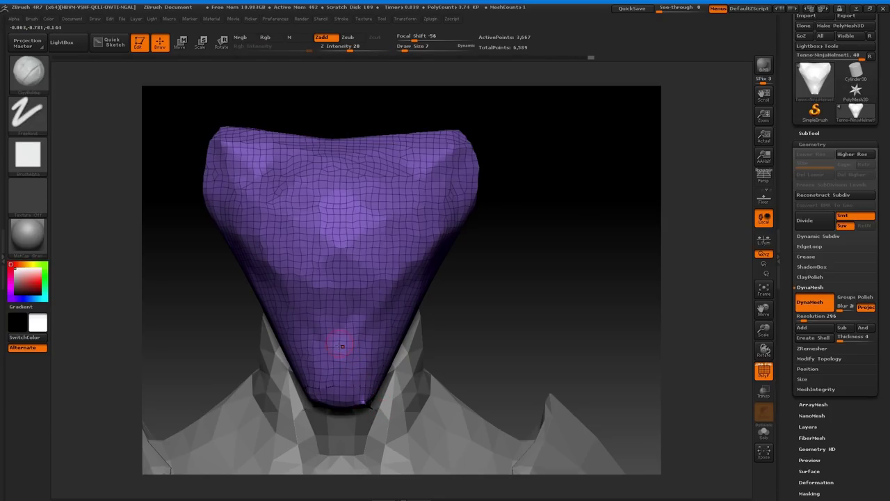
Build up V-shaped ridges from the brow corners toward the chin with ClayBuildup and remesh the helmet with DynaMesh at resolution 296.
mouse_move(346, 339)
left_mouse_down()
mouse_move(376, 265)
mouse_move(411, 243)
mouse_move(390, 285)
mouse_move(419, 222)
mouse_move(393, 278)
mouse_move(365, 310)
mouse_move(433, 186)
mouse_move(417, 230)
mouse_move(362, 306)
mouse_move(367, 315)
left_mouse_up()
mouse_move(523, 332)
left_mouse_down()
mouse_move(523, 345)
mouse_move(480, 347)
mouse_move(523, 347)
left_mouse_up()
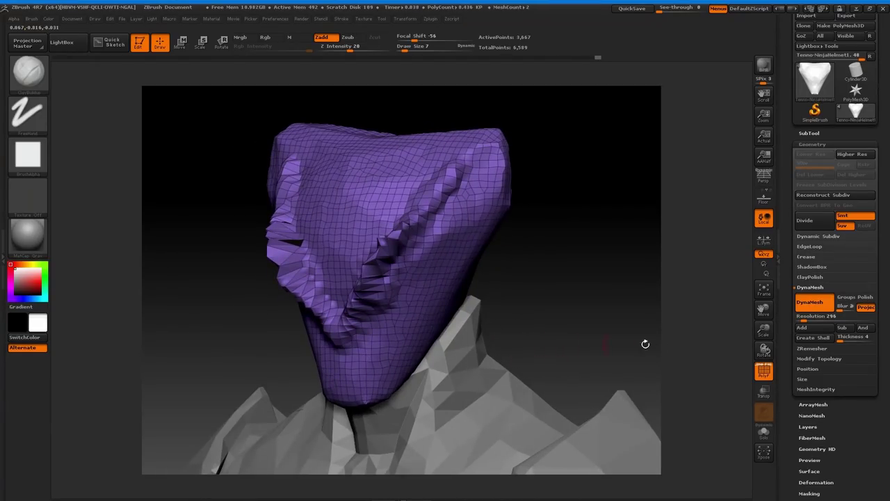
left_click(814, 303)
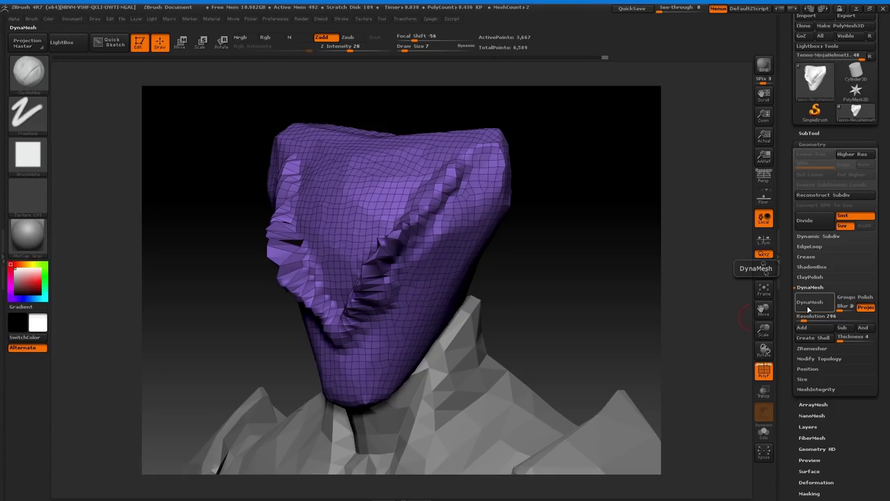
left_click(799, 309)
Smooth the V-shaped ridges across the face of the remeshed helmet.
mouse_move(570, 314)
left_mouse_down()
mouse_move(605, 316)
mouse_move(567, 314)
left_mouse_up()
mouse_move(348, 320)
left_mouse_down("shift")
mouse_move(385, 286)
mouse_move(432, 179)
mouse_move(452, 168)
mouse_move(418, 204)
mouse_move(434, 208)
left_mouse_up("shift")
mouse_move(382, 307)
left_mouse_down("shift")
mouse_move(420, 248)
mouse_move(436, 240)
mouse_move(385, 301)
left_mouse_up("shift")
Lower the DynaMesh resolution to 112 and remesh the helmet.
left_click_drag(800, 317, 800, 319)
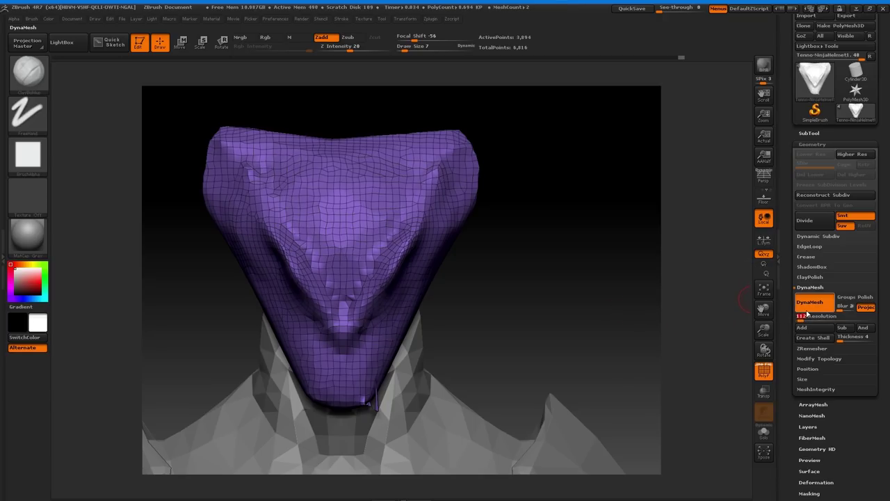
left_click(810, 309)
left_click(809, 309)
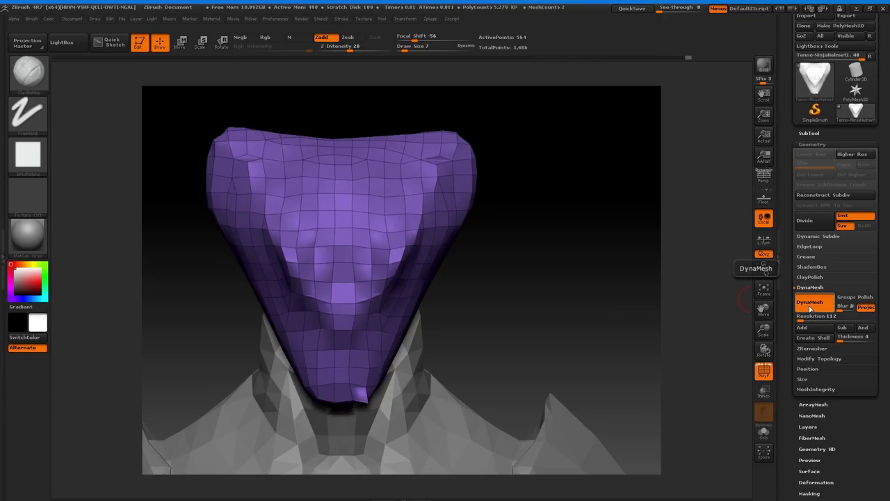
Smooth the stray spike at the tip of the helmet's chin and remesh the helmet.
left_click_drag(604, 280, 596, 273)
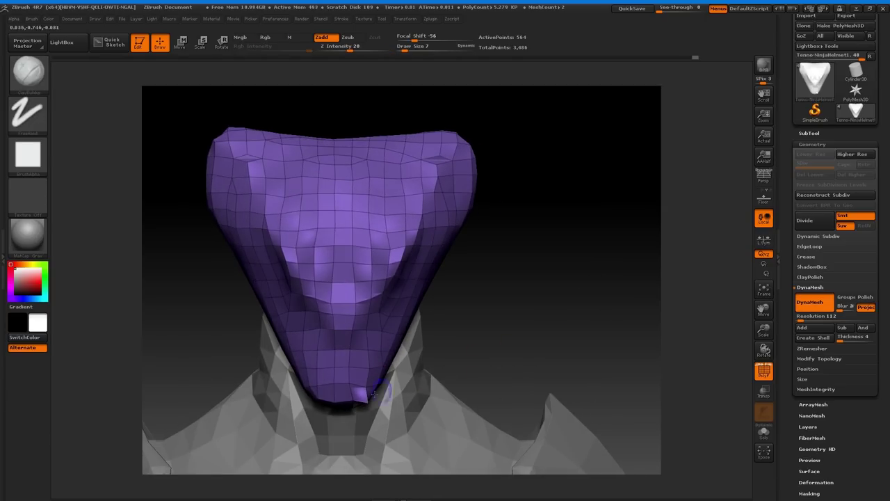
mouse_move(368, 405)
left_mouse_down("shift")
mouse_move(355, 372)
mouse_move(333, 362)
mouse_move(340, 370)
left_mouse_up("shift")
left_click_drag(522, 350, 541, 378)
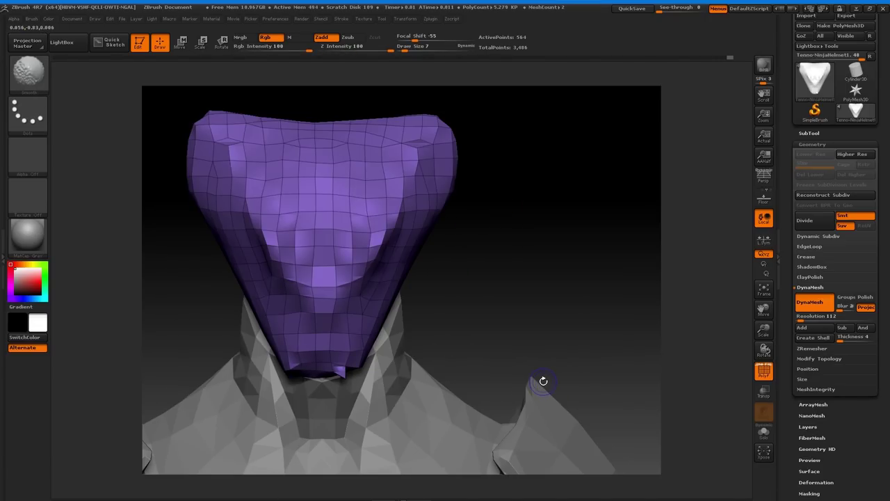
mouse_move(593, 297)
left_mouse_down("ctrl")
mouse_move(594, 328)
mouse_move(540, 298)
mouse_move(561, 274)
mouse_move(586, 260)
mouse_move(612, 276)
mouse_move(575, 326)
mouse_move(550, 337)
left_mouse_up("ctrl")
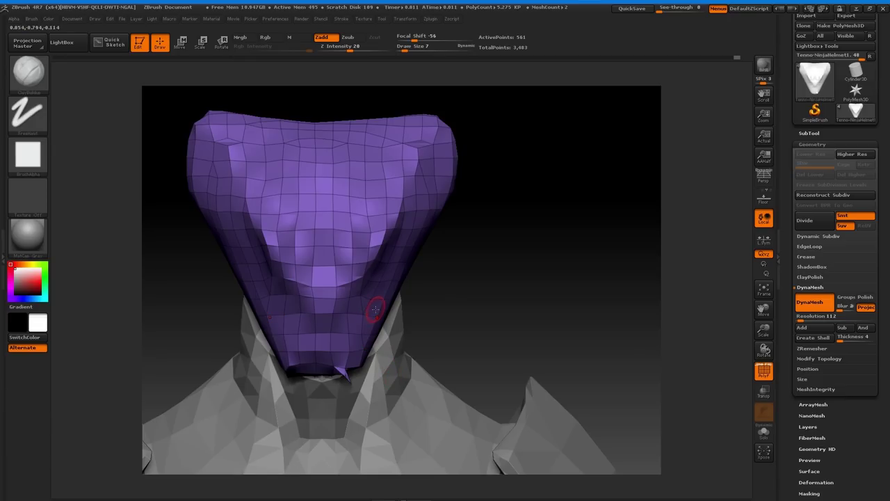
Build up the raised face plate and brow with ClayBuildup, then smooth the corners of the chin.
left_click_drag(325, 291, 372, 230)
mouse_move(346, 277)
left_mouse_down()
mouse_move(404, 171)
mouse_move(351, 294)
left_mouse_up()
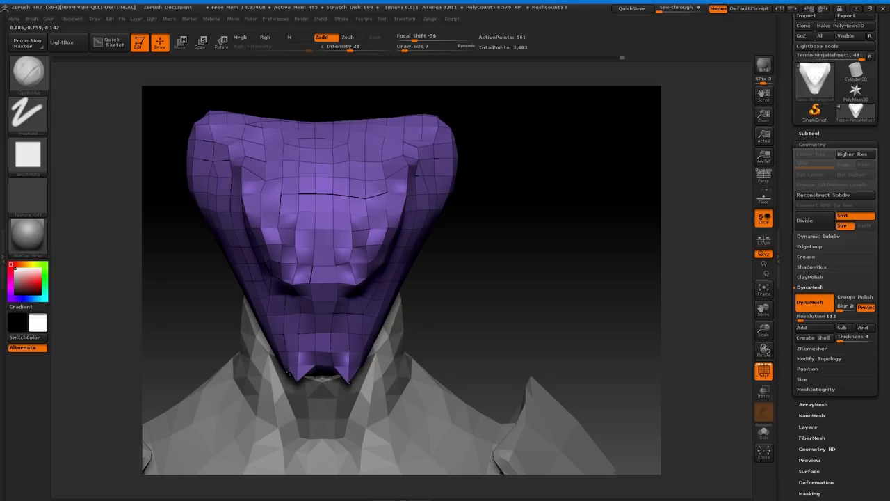
mouse_move(350, 378)
left_mouse_down("shift")
mouse_move(299, 358)
mouse_move(344, 366)
left_mouse_up("shift")
mouse_move(481, 308)
left_mouse_down()
mouse_move(485, 255)
mouse_move(497, 251)
mouse_move(479, 320)
left_mouse_up()
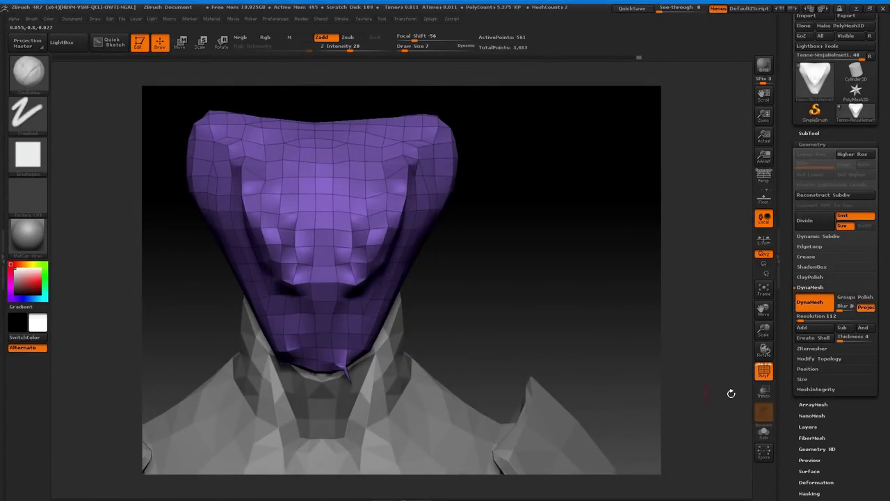
Make the helmet symmetrical with Mirror And Weld and bring the upper body into view.
left_click(819, 358)
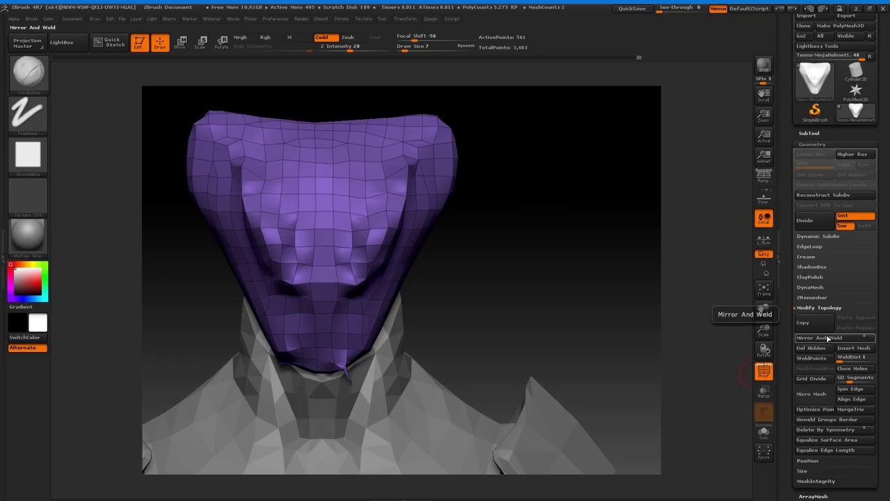
left_click(832, 338)
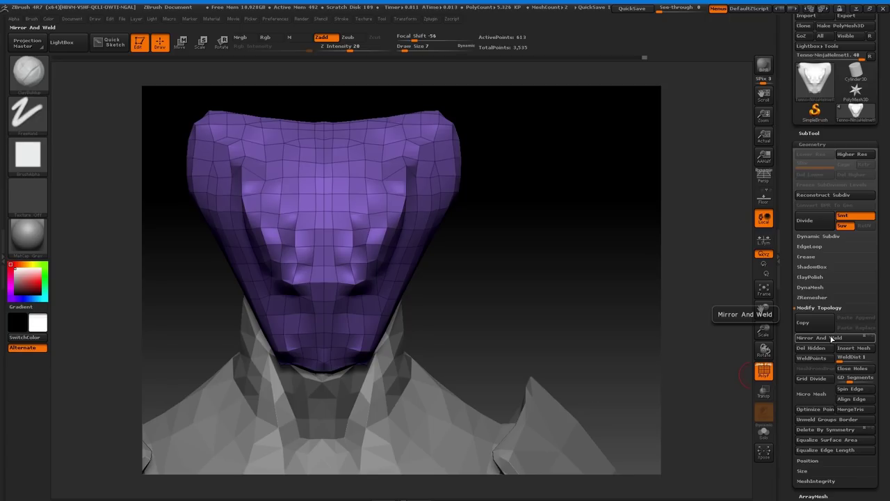
mouse_move(605, 306)
left_mouse_down()
mouse_move(616, 252)
mouse_move(596, 300)
mouse_move(608, 308)
left_mouse_up()
left_click_drag(763, 329, 742, 291)
left_click_drag(596, 326, 619, 239, "alt")
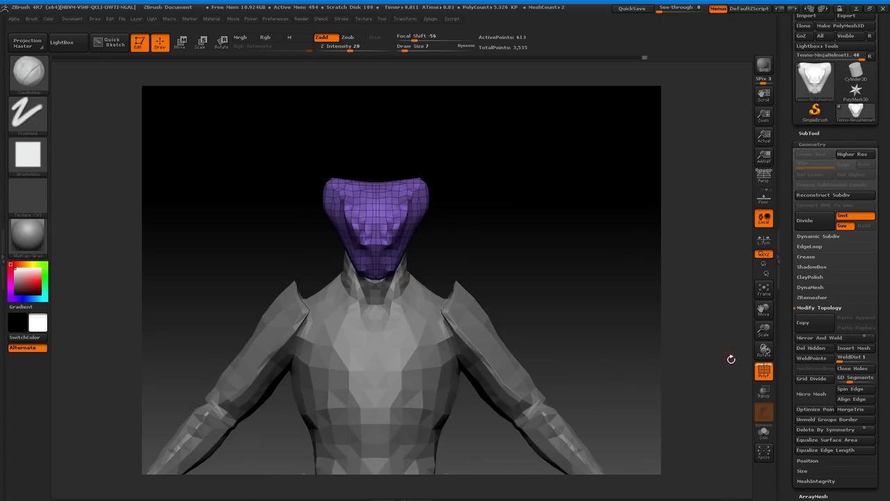
Hide the polyframe, check the helmet from the side, and subdivide it to subdivision level 2.
left_click(764, 372)
mouse_move(588, 275)
left_mouse_down()
mouse_move(543, 268)
mouse_move(600, 260)
mouse_move(535, 254)
mouse_move(629, 265)
mouse_move(413, 237)
mouse_move(451, 199)
mouse_move(495, 203)
mouse_move(466, 217)
left_mouse_up()
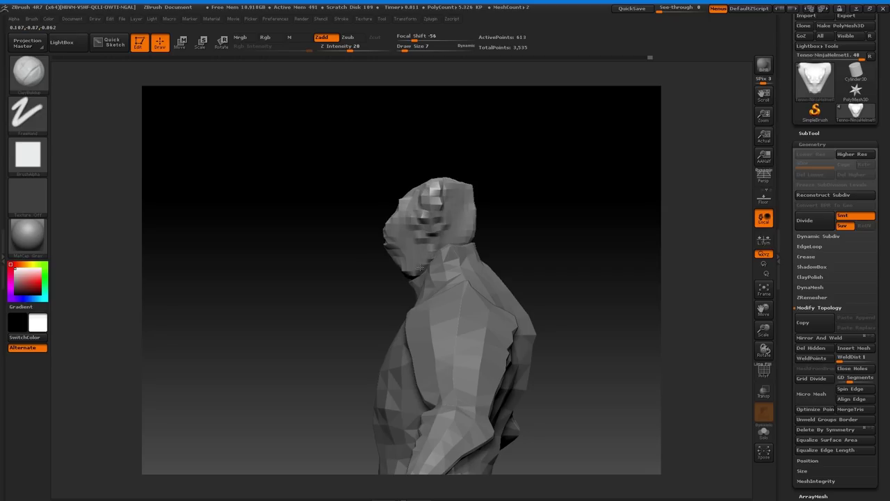
mouse_move(531, 238)
left_mouse_down()
mouse_move(546, 234)
mouse_move(527, 204)
mouse_move(521, 242)
left_mouse_up()
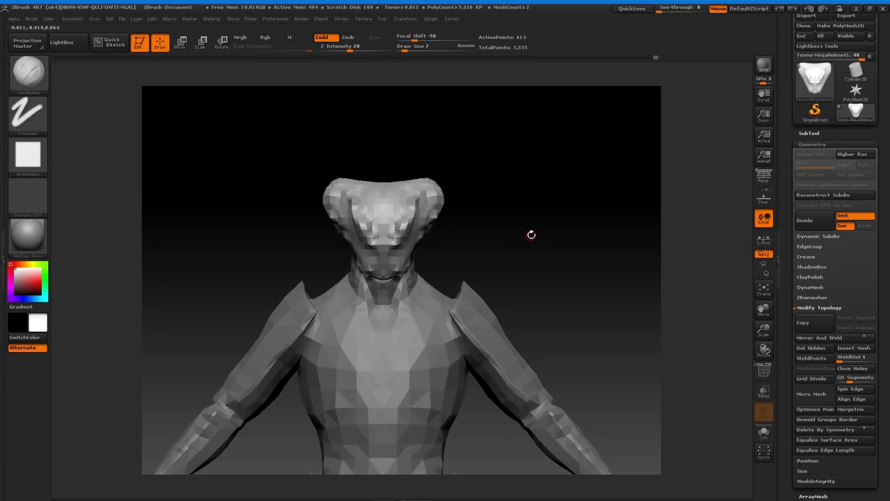
key("ctrl")
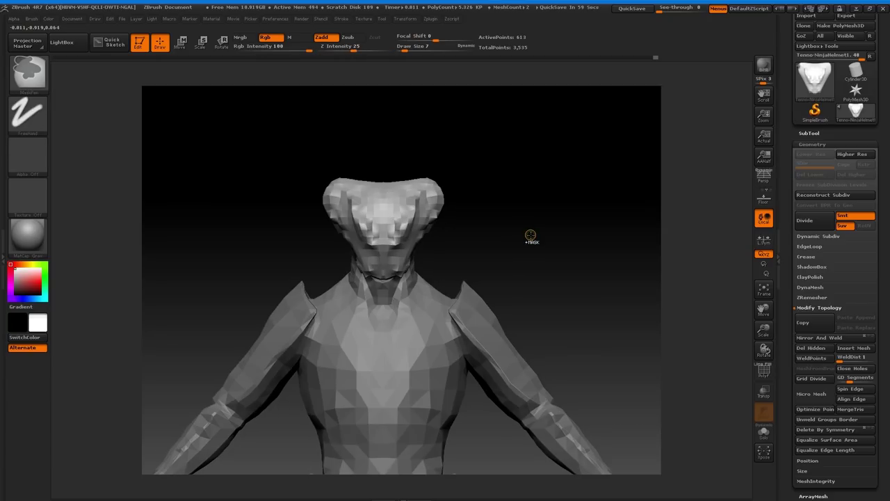
key("ctrl+d")
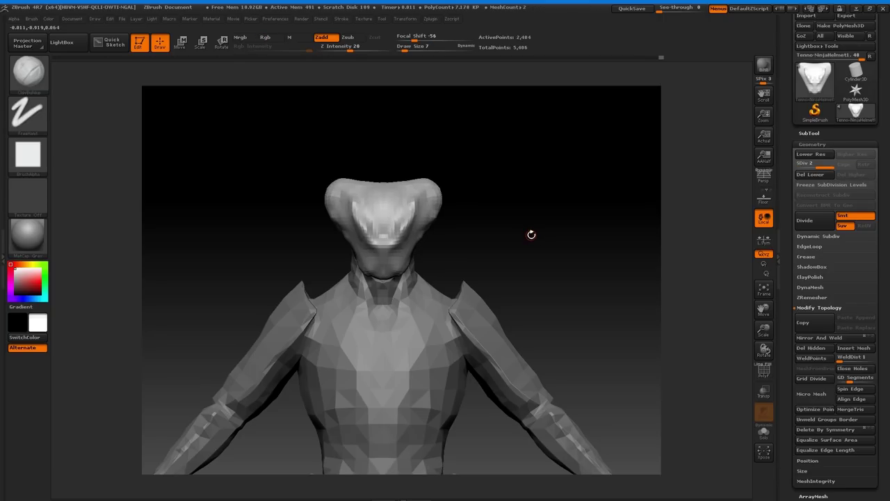
mouse_move(544, 245)
left_mouse_down()
mouse_move(508, 245)
mouse_move(529, 243)
left_mouse_up()
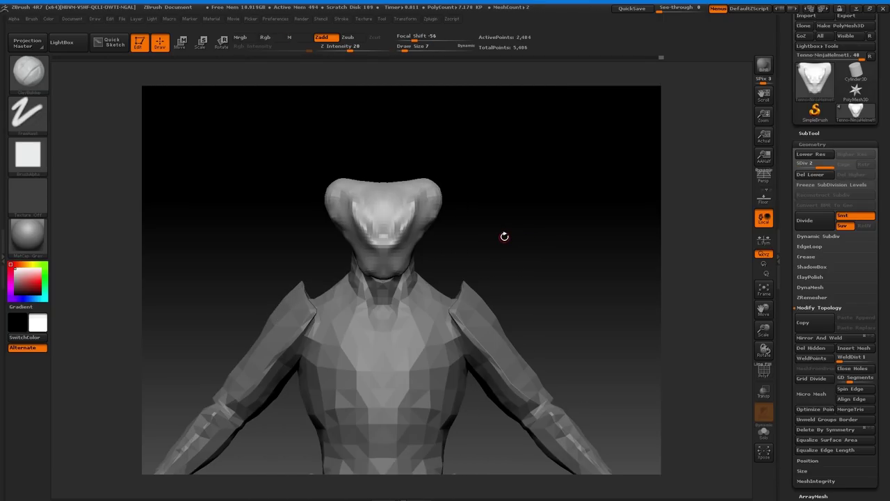
Switch to the Move brush and pull the helmet's upper sides outward into horns and the brow ridges toward the corners.
key("b")
key("m")
key("v")
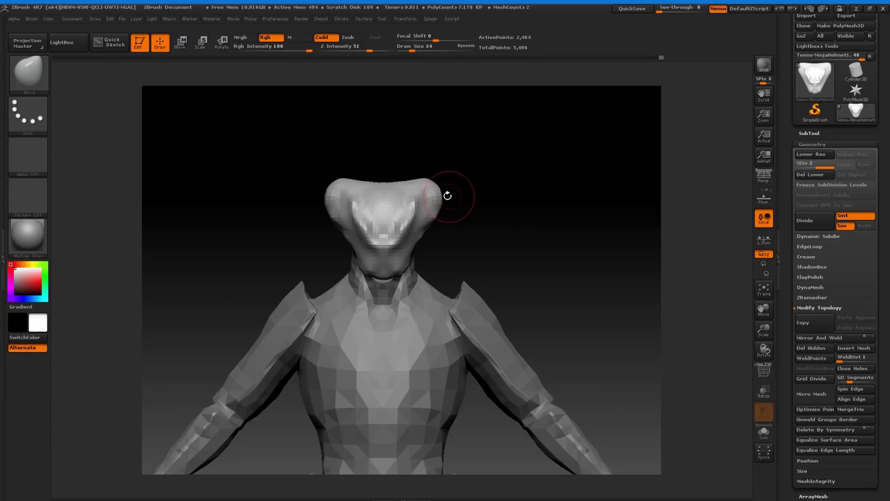
left_click_drag(449, 196, 464, 205)
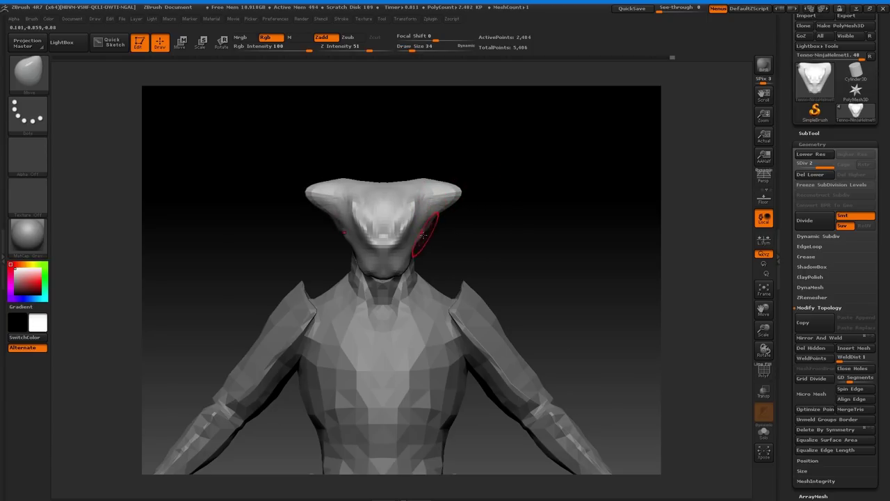
mouse_move(412, 226)
left_mouse_down()
mouse_move(400, 228)
mouse_move(407, 201)
mouse_move(413, 211)
mouse_move(447, 195)
left_mouse_up()
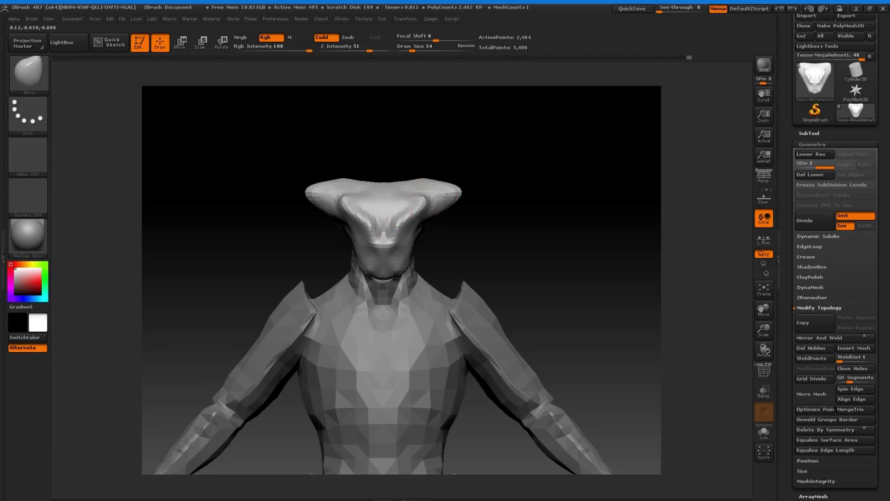
Pull the helmet's chin down and forward into a pointed tip with the Move brush.
mouse_move(410, 249)
left_mouse_down()
mouse_move(381, 281)
mouse_move(386, 275)
left_mouse_up()
mouse_move(460, 281)
left_mouse_down()
mouse_move(424, 265)
mouse_move(376, 287)
left_mouse_up()
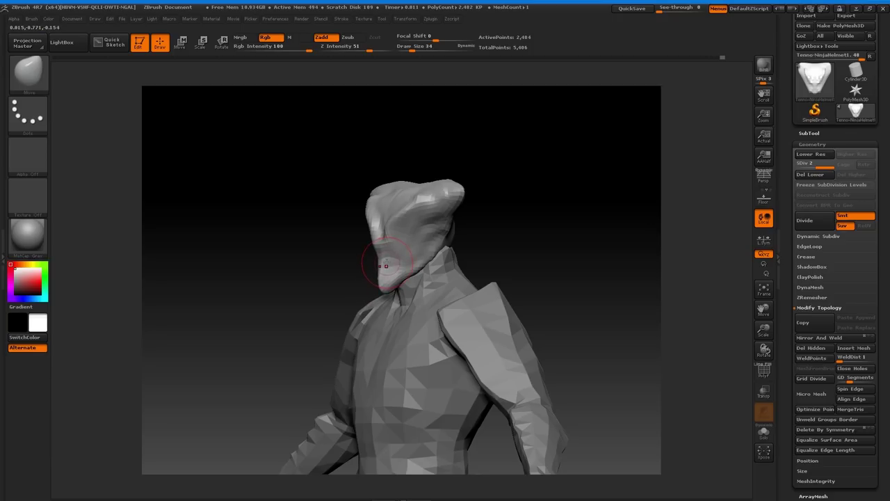
left_click_drag(351, 245, 394, 245, "shift")
Refine the brow corners and side horns with the Move brush from the front.
left_click_drag(408, 202, 419, 215)
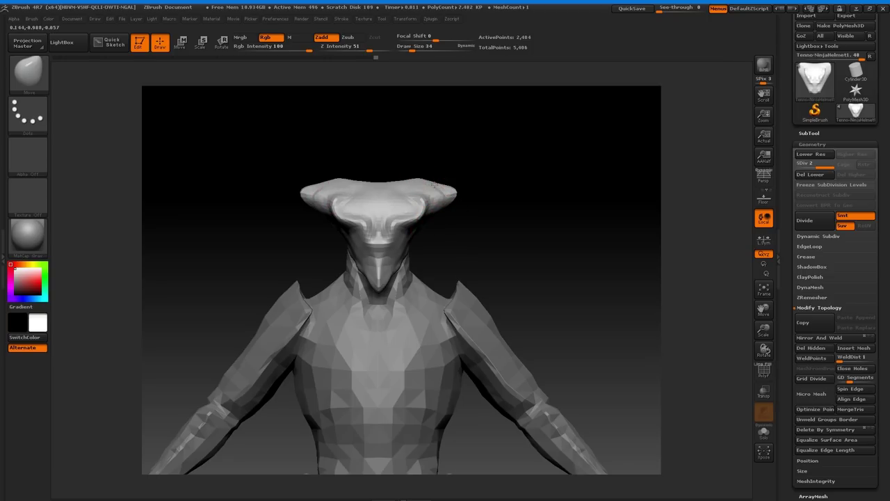
mouse_move(512, 237)
left_mouse_down()
mouse_move(482, 235)
mouse_move(529, 231)
mouse_move(507, 231)
left_mouse_up()
left_click_drag(505, 199, 507, 221)
mouse_move(435, 195)
left_mouse_down()
mouse_move(521, 201)
mouse_move(503, 215)
mouse_move(343, 257)
mouse_move(642, 294)
left_mouse_up()
left_click_drag(771, 333, 745, 276)
mouse_move(632, 276)
left_mouse_down()
mouse_move(612, 270)
mouse_move(642, 272)
left_mouse_up()
left_click_drag(763, 328, 780, 445)
left_click_drag(566, 297, 585, 274, "alt")
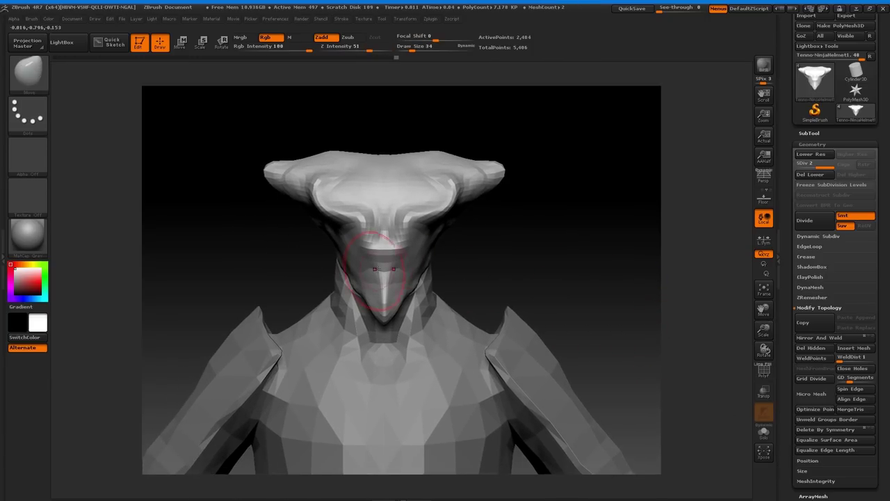
Narrow the jaw and reshape the pointed chin with the Move brush from the front and side.
left_click_drag(421, 259, 414, 259)
left_click_drag(477, 284, 437, 288)
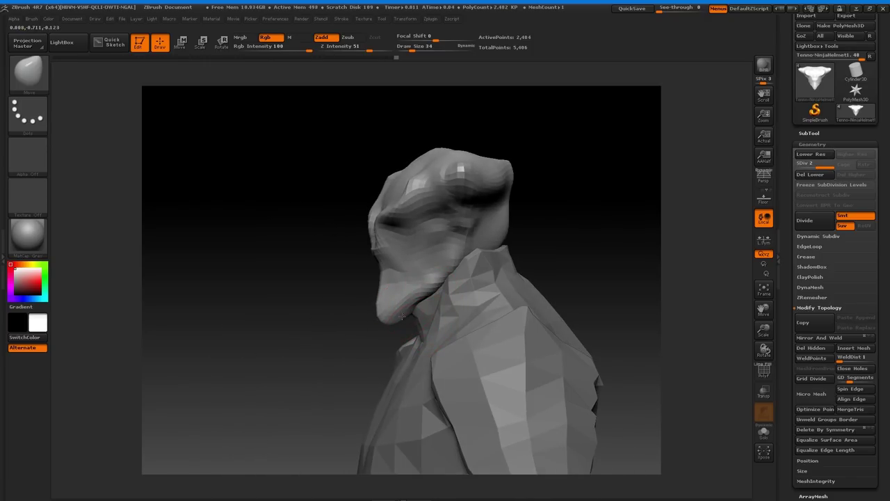
left_click_drag(376, 295, 363, 313)
left_click_drag(327, 232, 469, 238)
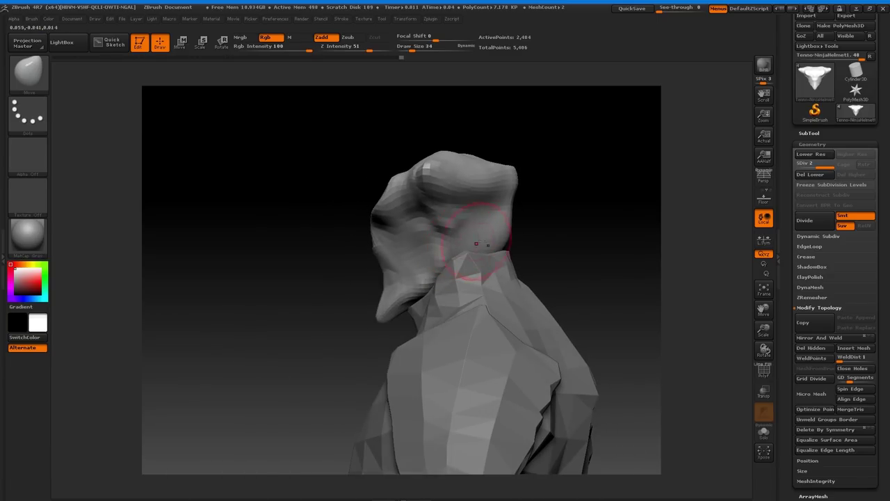
Reshape the back and top edge of the helmet with the Move brush, checking it from behind, above and the front.
left_click_drag(553, 243, 515, 199)
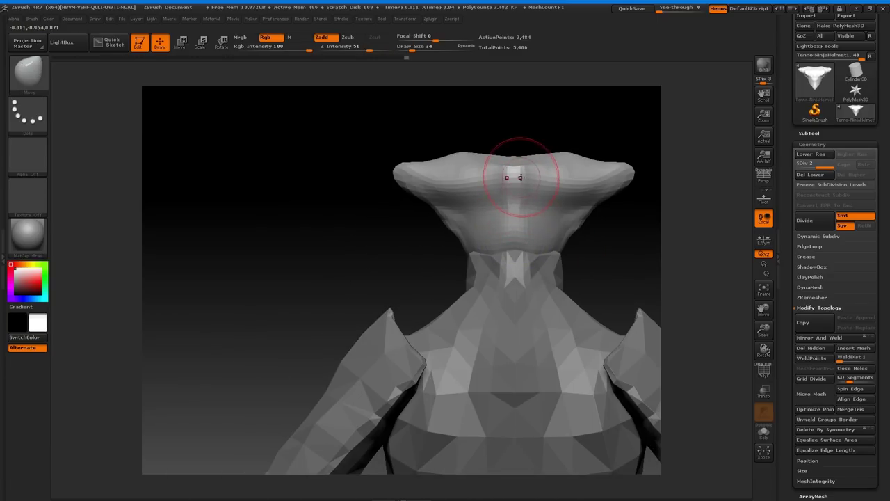
left_click_drag(550, 151, 541, 161)
mouse_move(537, 169)
left_mouse_down()
mouse_move(521, 189)
mouse_move(547, 213)
mouse_move(535, 249)
left_mouse_up()
left_click_drag(514, 209, 511, 242)
left_click_drag(562, 223, 551, 228)
mouse_move(399, 236)
left_mouse_down()
mouse_move(399, 244)
mouse_move(518, 185)
left_mouse_up()
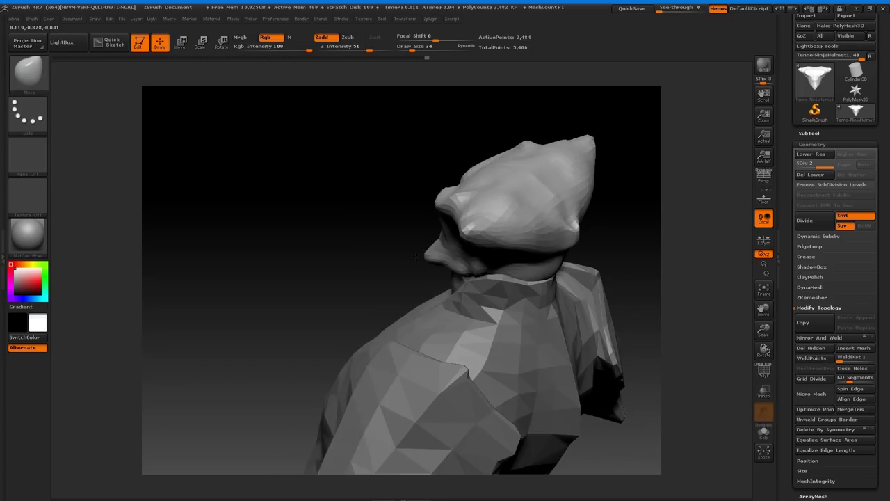
left_click_drag(329, 219, 386, 218)
left_click_drag(600, 271, 544, 240, "alt")
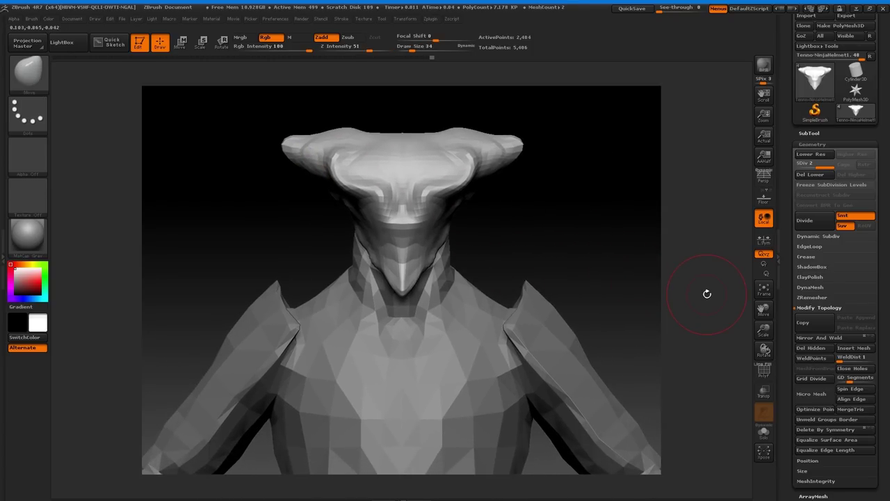
Subdivide the helmet to subdivision level 3 and reduce the brush's draw size to 9.
left_click_drag(765, 333, 419, 257)
left_click_drag(764, 327, 747, 459)
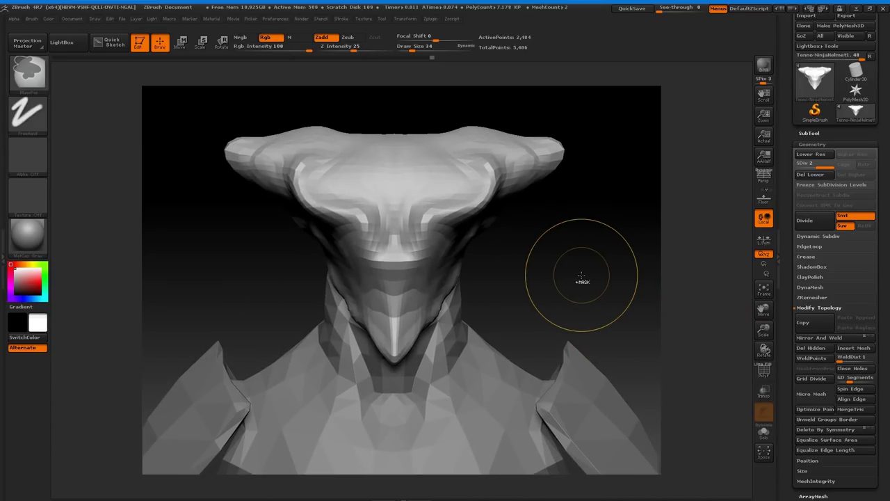
mouse_move(585, 278)
left_mouse_down()
mouse_move(559, 274)
mouse_move(573, 274)
left_mouse_up()
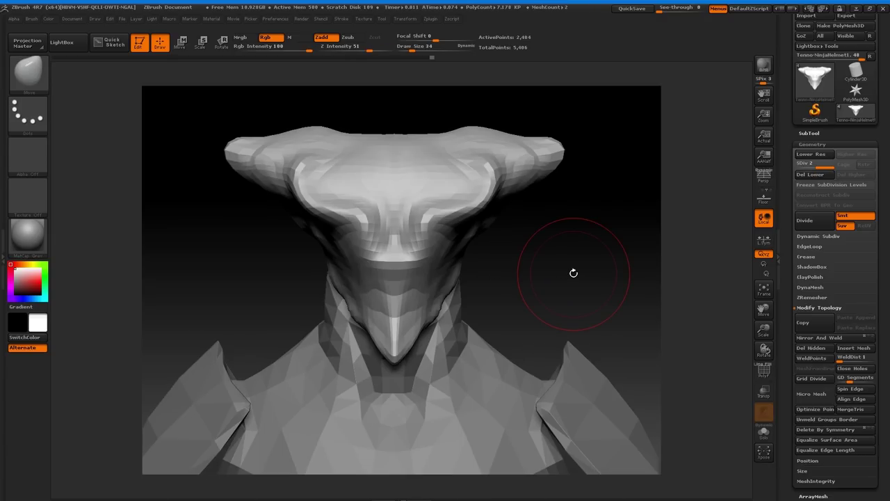
key("ctrl+d")
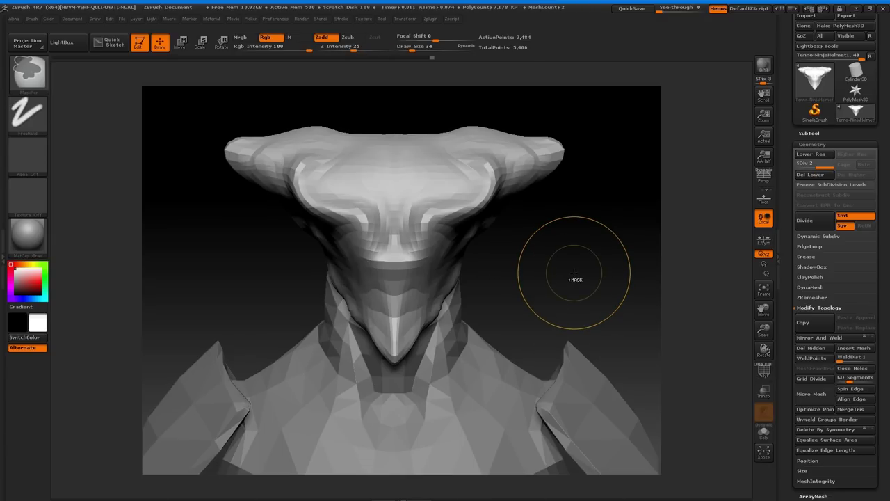
left_click_drag(585, 283, 528, 282)
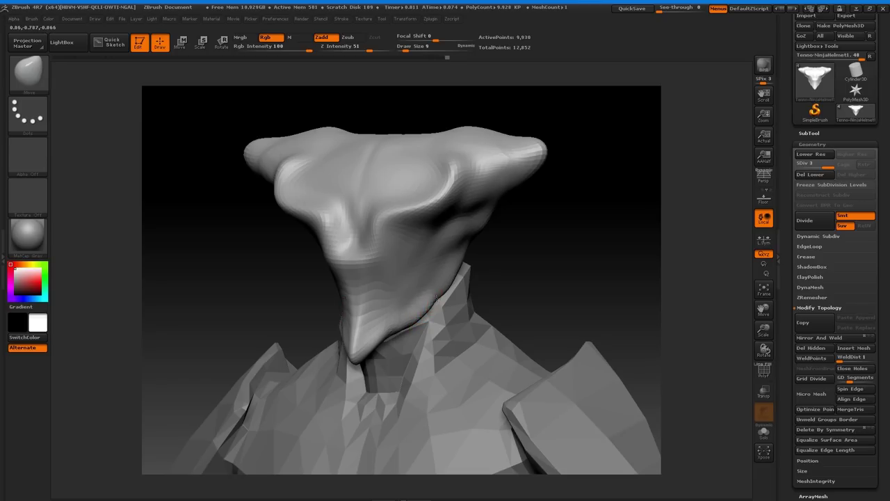
Shape the cheek ridges and brow edge with the Move brush and smooth the area beneath the face plate.
left_click_drag(476, 302, 465, 273, "shift")
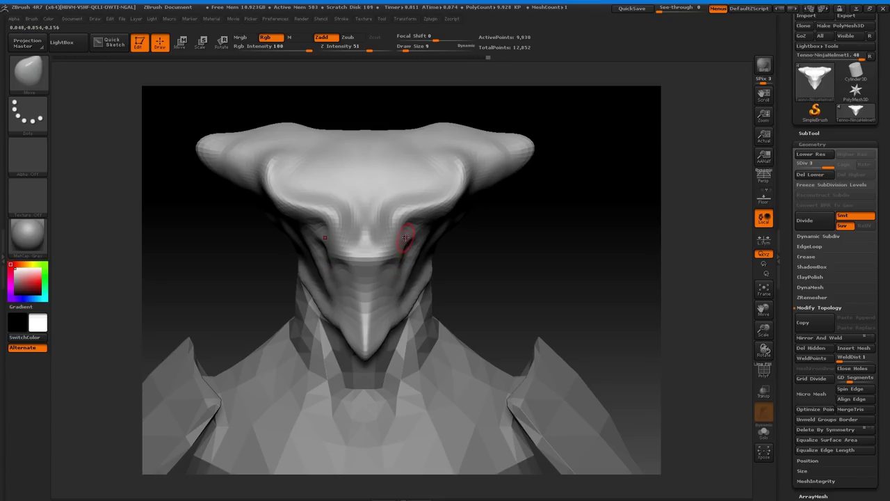
left_click_drag(387, 266, 379, 269)
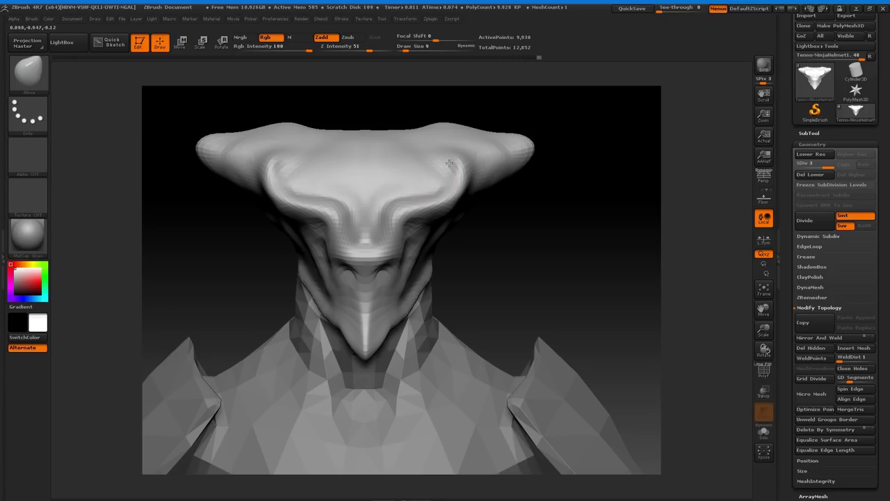
left_click_drag(760, 334, 710, 314)
mouse_move(633, 309)
left_mouse_down()
mouse_move(624, 280)
mouse_move(599, 280)
mouse_move(610, 298)
mouse_move(629, 298)
left_mouse_up()
left_click_drag(763, 331, 750, 464)
mouse_move(369, 322)
left_mouse_down("shift")
mouse_move(366, 312)
mouse_move(375, 315)
mouse_move(357, 323)
mouse_move(377, 298)
left_mouse_up("shift")
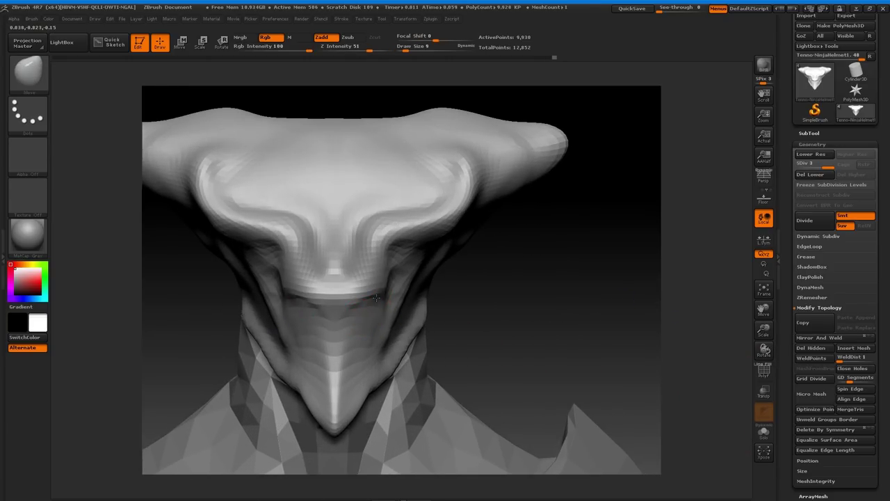
Refine the area beneath the face plate and smooth the hollows on the side and rear of the helmet.
mouse_move(336, 325)
left_mouse_down()
mouse_move(335, 310)
mouse_move(334, 324)
left_mouse_up()
mouse_move(531, 351)
left_mouse_down()
mouse_move(471, 350)
mouse_move(546, 344)
left_mouse_up()
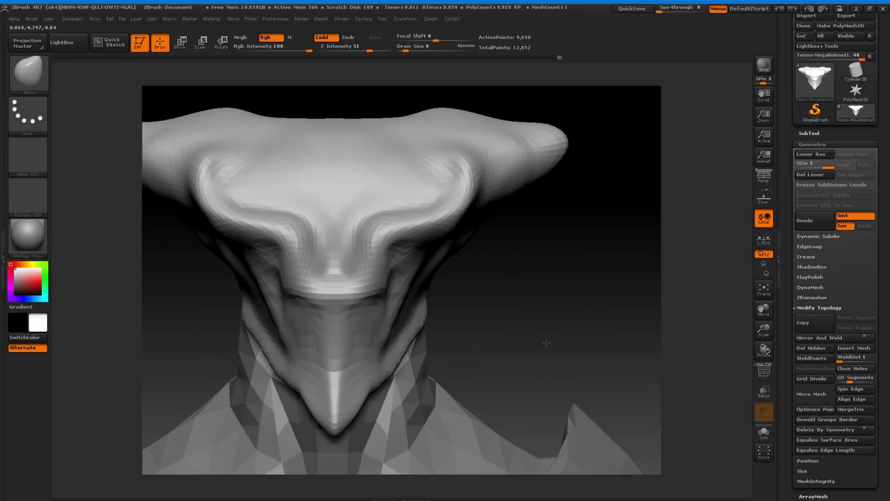
left_click_drag(634, 328, 526, 305)
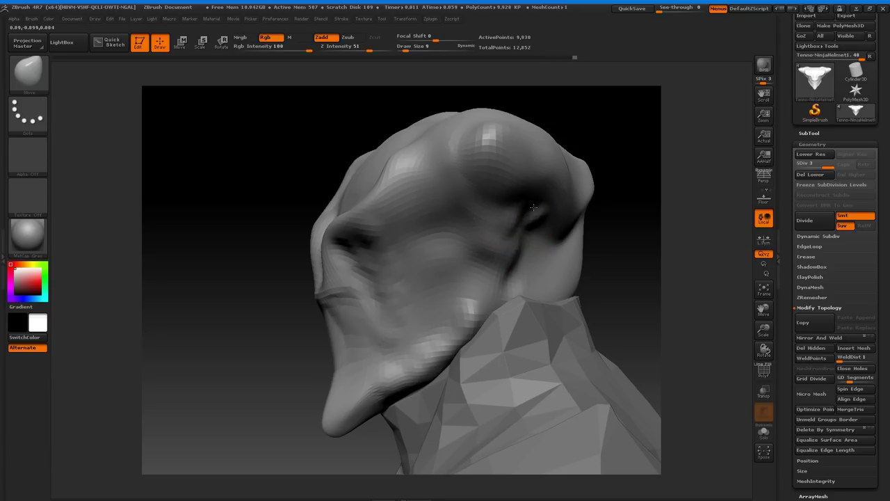
left_click_drag(604, 275, 575, 264)
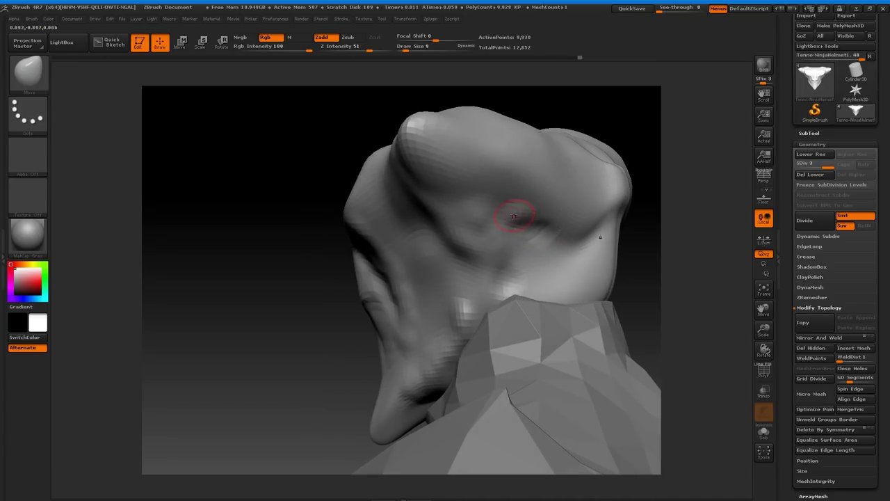
key("shift")
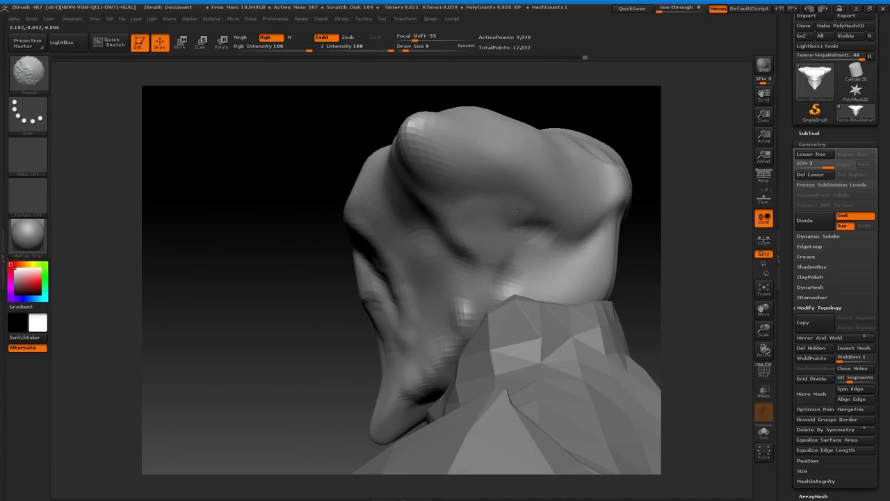
left_click_drag(503, 283, 453, 254)
Smooth the back and lower rear edge of the helmet while judging its silhouette against the full body.
left_click_drag(307, 263, 624, 282)
left_click_drag(762, 329, 686, 243)
left_click_drag(606, 258, 569, 271)
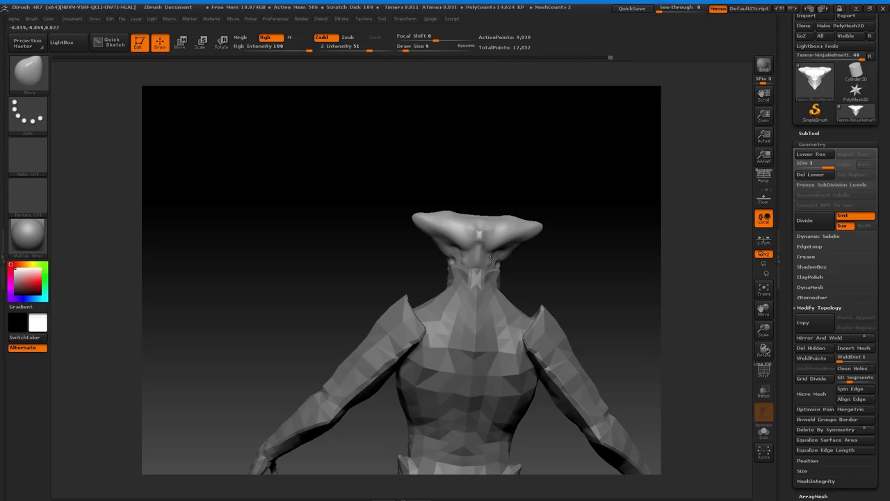
key("shift")
key("shift")
key("shift")
mouse_move(570, 284)
left_mouse_down()
mouse_move(558, 271)
mouse_move(577, 278)
mouse_move(566, 302)
mouse_move(578, 294)
mouse_move(496, 228)
left_mouse_up()
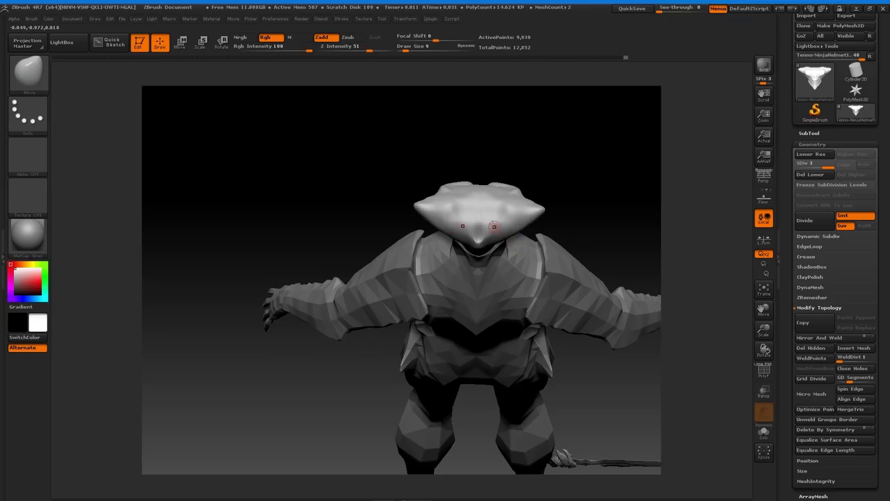
Build up ridges along the helmet's rear top rim and down the back of the head with the ClayBuildup brush.
key("b")
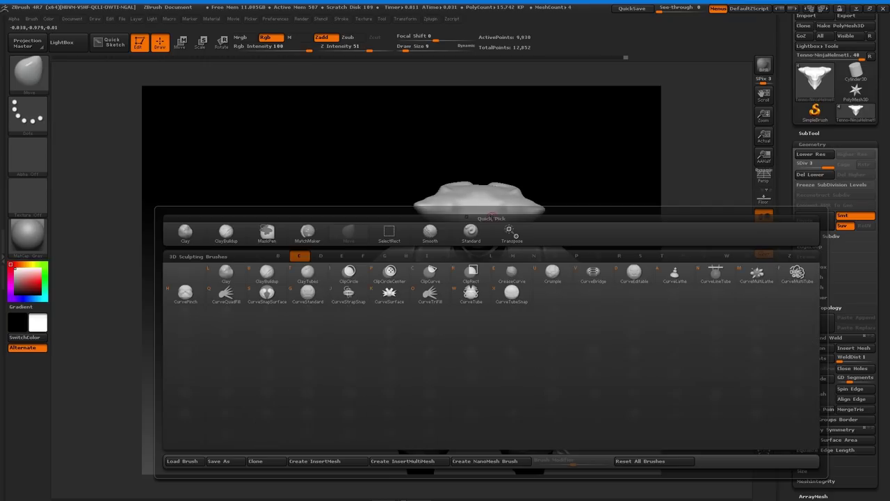
key("c")
key("b")
mouse_move(491, 217)
left_mouse_down()
mouse_move(477, 211)
mouse_move(536, 204)
left_mouse_up()
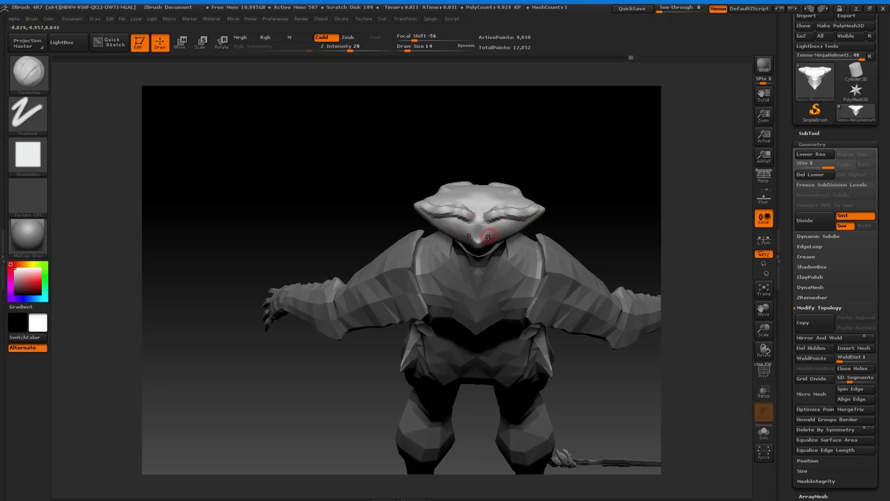
mouse_move(486, 236)
left_mouse_down()
mouse_move(480, 208)
mouse_move(536, 209)
mouse_move(536, 217)
mouse_move(585, 188)
left_mouse_up()
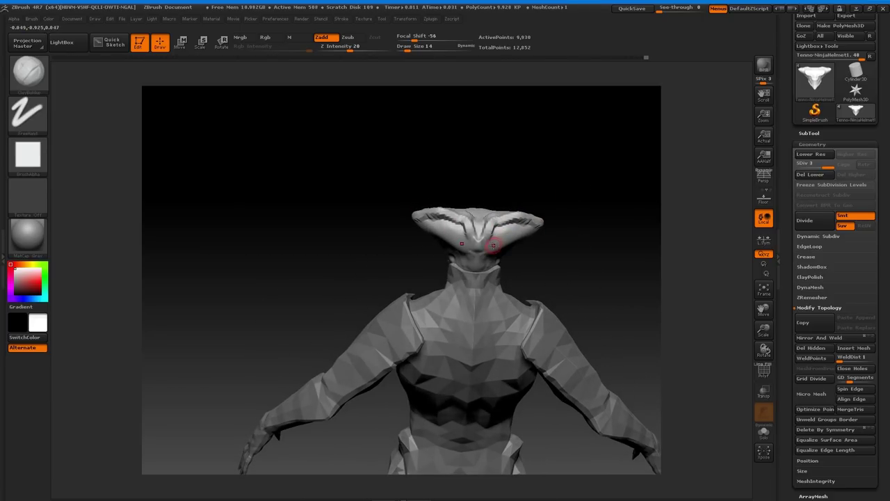
left_click_drag(485, 248, 482, 252)
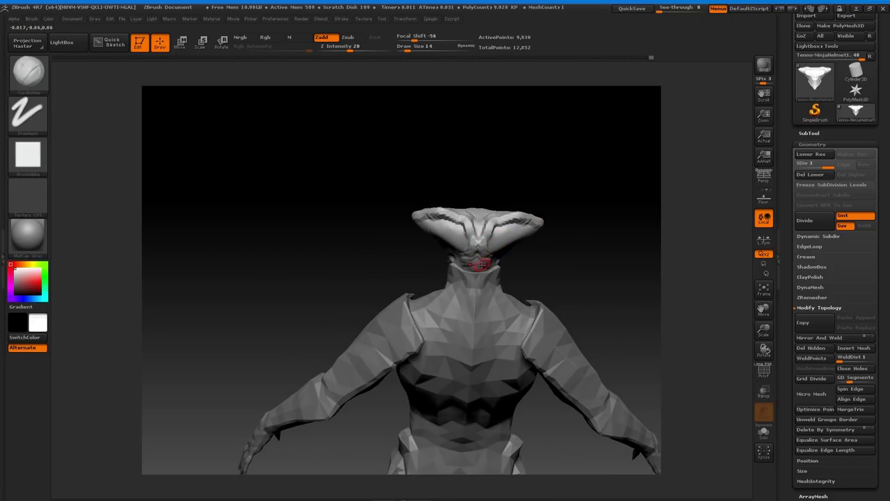
Build up clay along the sides of the helmet, the jaw edges and the chin.
mouse_move(562, 241)
left_mouse_down()
mouse_move(515, 262)
mouse_move(517, 252)
left_mouse_up()
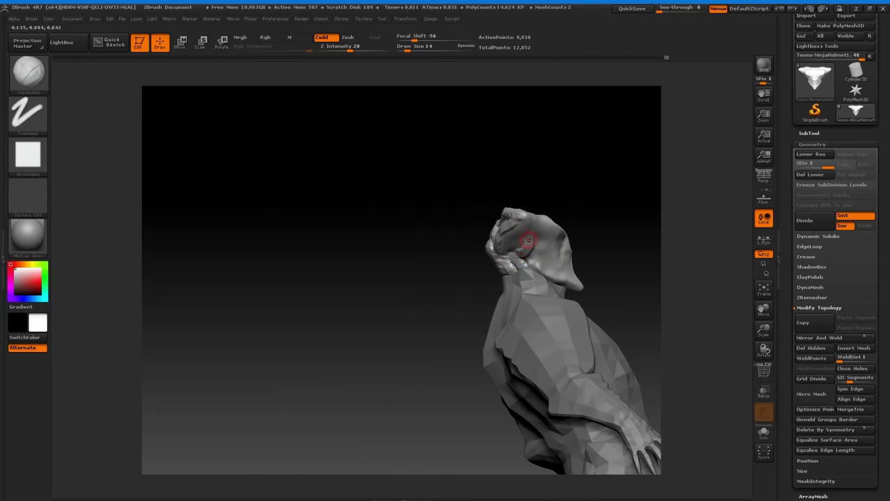
mouse_move(592, 242)
left_mouse_down()
mouse_move(610, 238)
mouse_move(536, 278)
mouse_move(572, 252)
mouse_move(500, 216)
mouse_move(515, 229)
left_mouse_up()
mouse_move(601, 273)
left_mouse_down()
mouse_move(398, 242)
mouse_move(380, 231)
left_mouse_up()
left_click_drag(536, 238, 523, 250)
left_click_drag(471, 221, 471, 217)
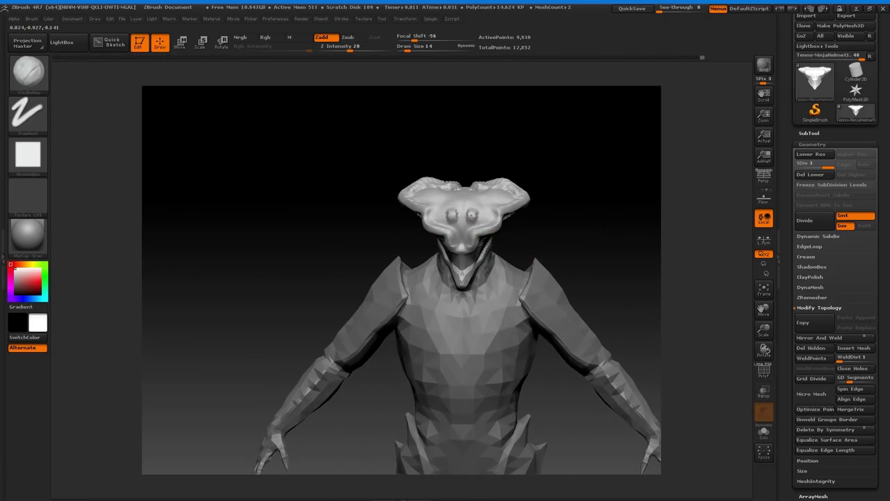
key("ctrl+z")
key("ctrl+z")
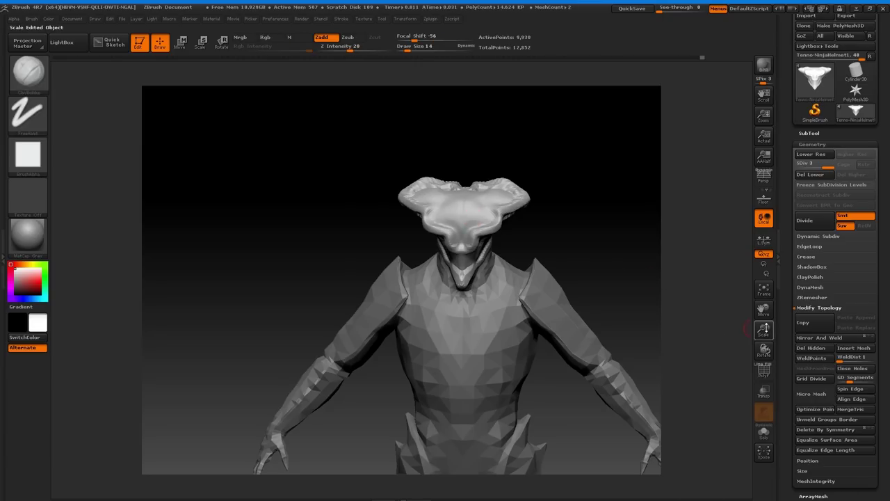
Frame the helmet and build up mirrored forehead, brow and crown ridges and nose-bridge detail with the ClayBuildup brush.
left_click(764, 288)
left_click(764, 288)
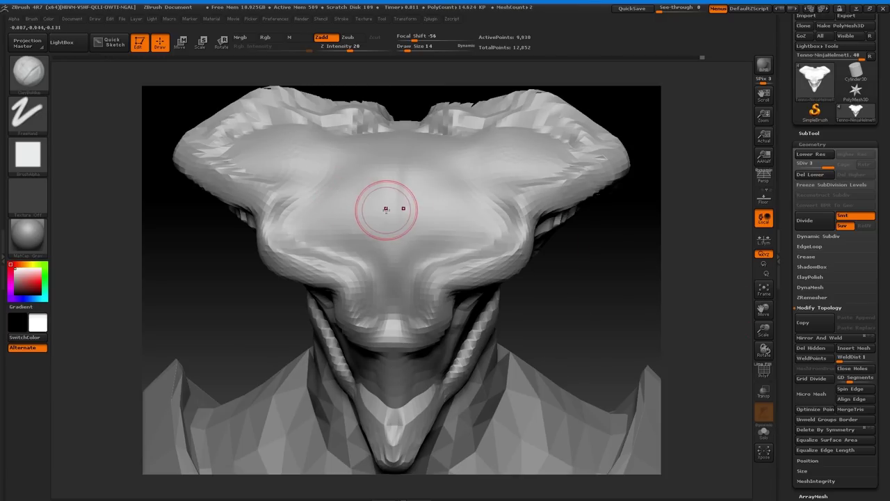
mouse_move(438, 227)
left_mouse_down()
mouse_move(379, 234)
mouse_move(380, 203)
mouse_move(413, 203)
mouse_move(422, 224)
mouse_move(434, 212)
mouse_move(432, 227)
mouse_move(480, 208)
mouse_move(462, 199)
left_mouse_up()
mouse_move(565, 317)
left_mouse_down()
mouse_move(565, 292)
mouse_move(547, 274)
left_mouse_up()
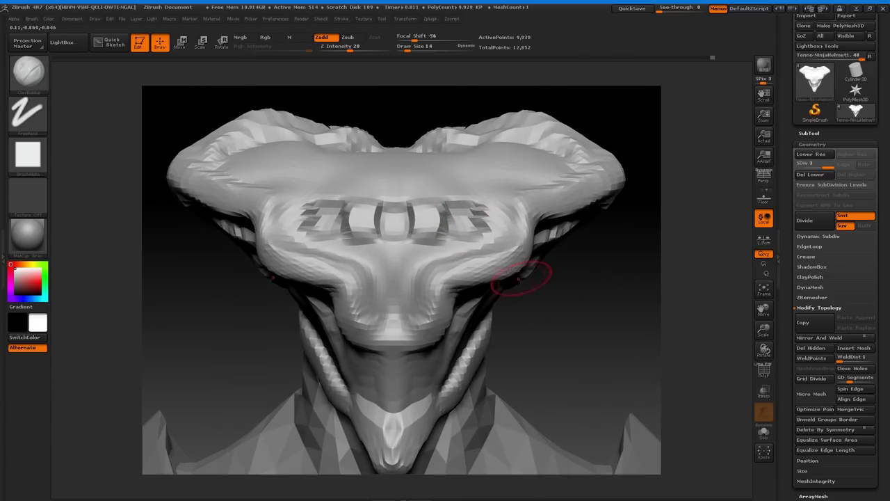
left_click_drag(394, 297, 394, 280)
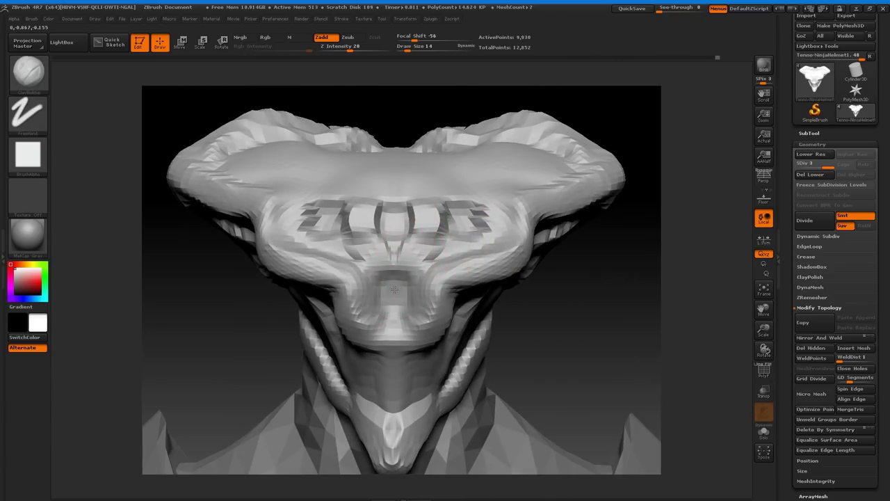
left_click_drag(459, 242, 526, 172)
left_click_drag(428, 192, 505, 146)
left_click_drag(399, 180, 433, 153)
Remesh the helmet with DynaMesh at resolution 472, declining to freeze the subdivision levels.
left_click_drag(768, 328, 654, 240)
left_click_drag(586, 258, 585, 286)
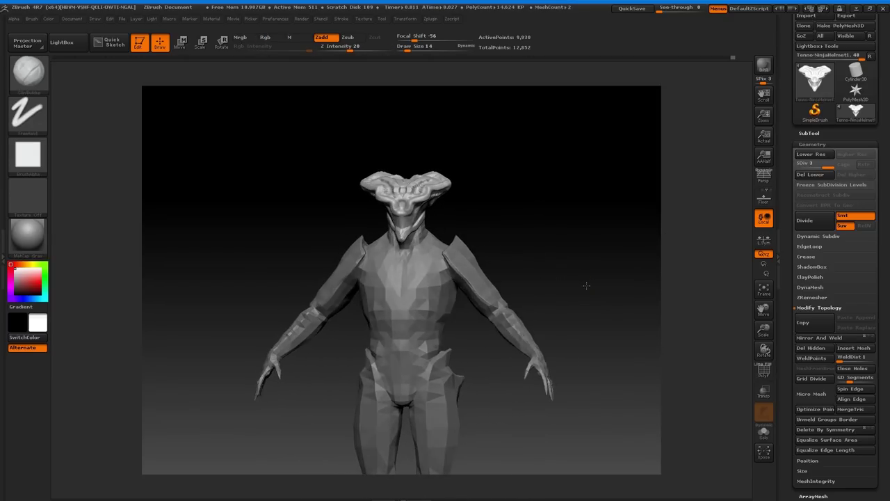
left_click_drag(764, 328, 764, 310)
mouse_move(589, 254)
left_mouse_down()
mouse_move(576, 255)
mouse_move(605, 254)
left_mouse_up()
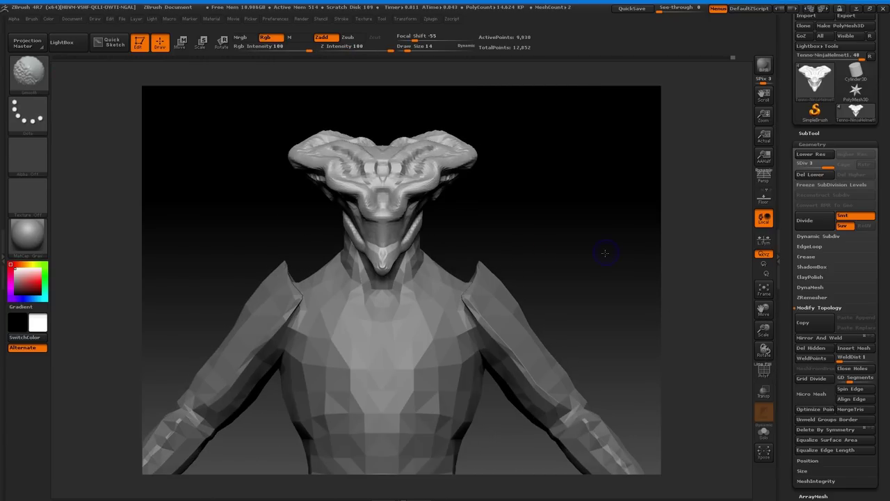
key("shift")
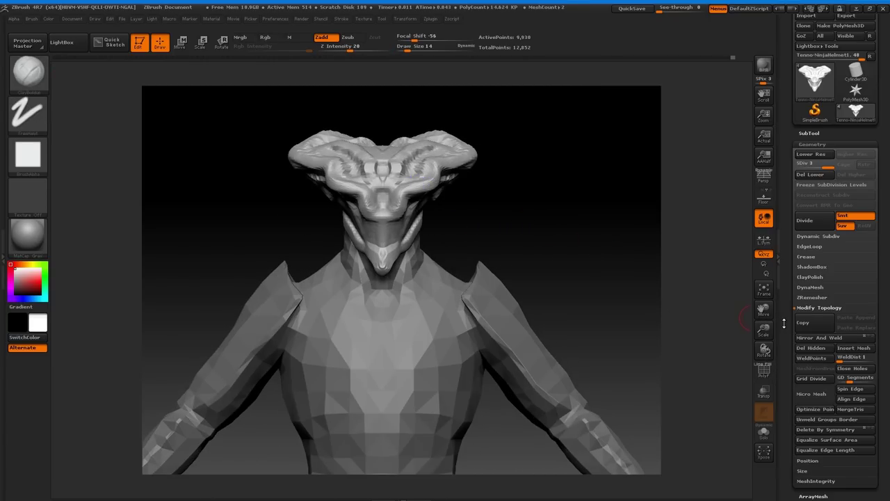
left_click(810, 288)
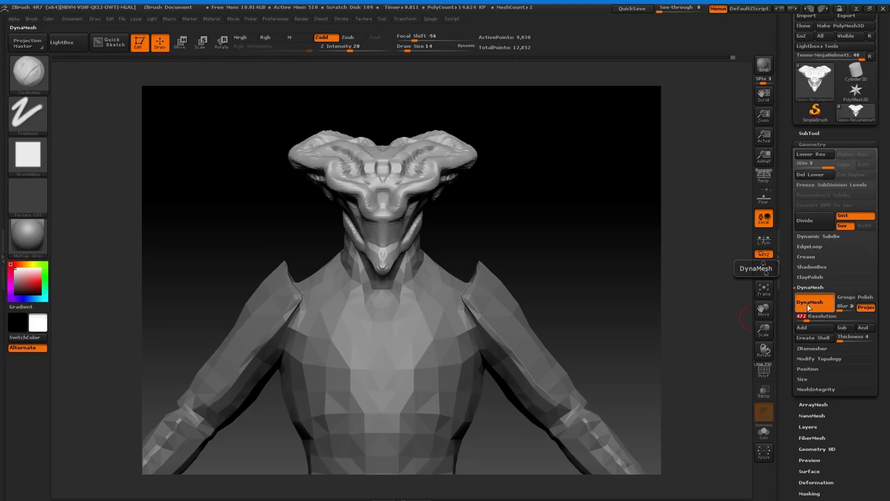
left_click(809, 306)
left_click(810, 306)
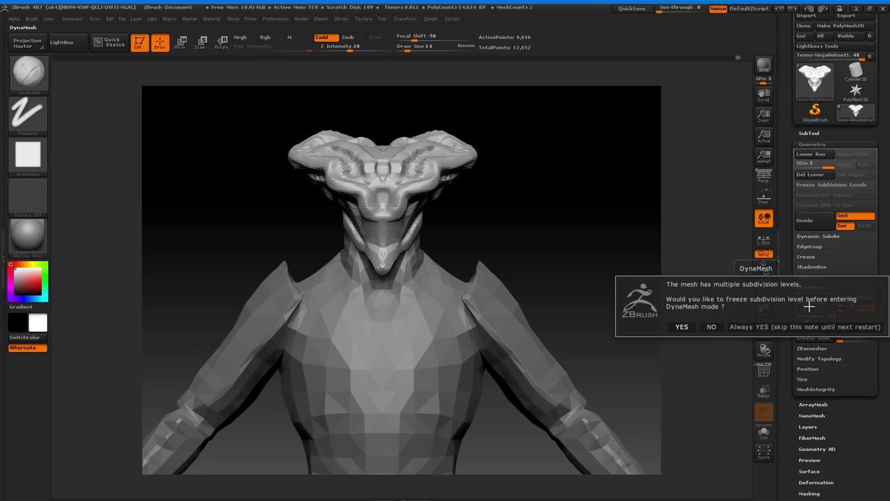
left_click(709, 326)
Build up and smooth the forehead, brow and crown forms of the remeshed helmet from several angles.
left_click_drag(612, 283, 455, 222)
mouse_move(392, 179)
left_mouse_down("shift")
mouse_move(390, 167)
mouse_move(440, 158)
mouse_move(398, 146)
mouse_move(461, 155)
left_mouse_up("shift")
mouse_move(496, 200)
left_mouse_down()
mouse_move(505, 206)
mouse_move(452, 198)
left_mouse_up()
mouse_move(392, 185)
left_mouse_down("shift")
mouse_move(400, 195)
mouse_move(423, 180)
left_mouse_up("shift")
left_click_drag(513, 203, 429, 217)
mouse_move(514, 245)
left_mouse_down()
mouse_move(520, 239)
mouse_move(511, 203)
mouse_move(450, 192)
mouse_move(425, 167)
mouse_move(424, 185)
mouse_move(440, 164)
mouse_move(470, 211)
mouse_move(545, 252)
mouse_move(582, 240)
mouse_move(473, 460)
mouse_move(547, 224)
mouse_move(477, 193)
mouse_move(493, 164)
mouse_move(523, 165)
left_mouse_up()
mouse_move(571, 208)
left_mouse_down()
mouse_move(576, 192)
mouse_move(614, 241)
mouse_move(592, 213)
mouse_move(572, 215)
mouse_move(711, 270)
left_mouse_up()
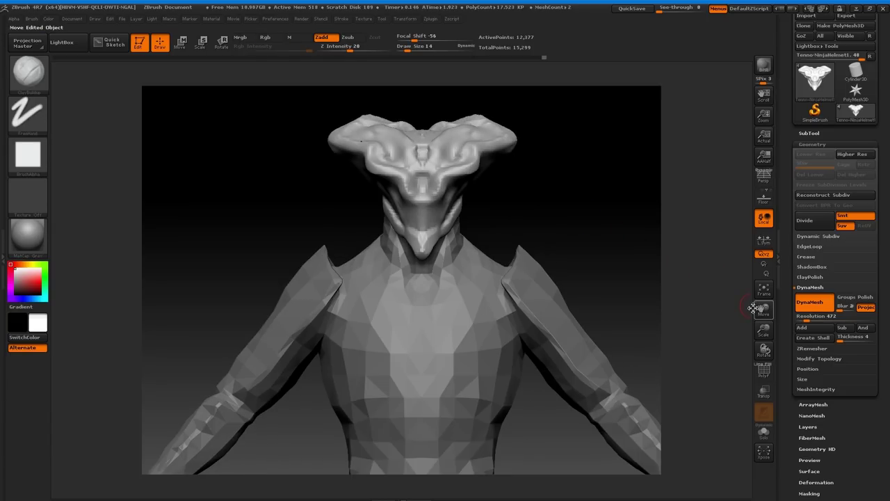
Subdivide the helmet to subdivision level 2 and switch to the WFStandard brush with a draw size of 7.
left_click_drag(764, 329, 750, 381)
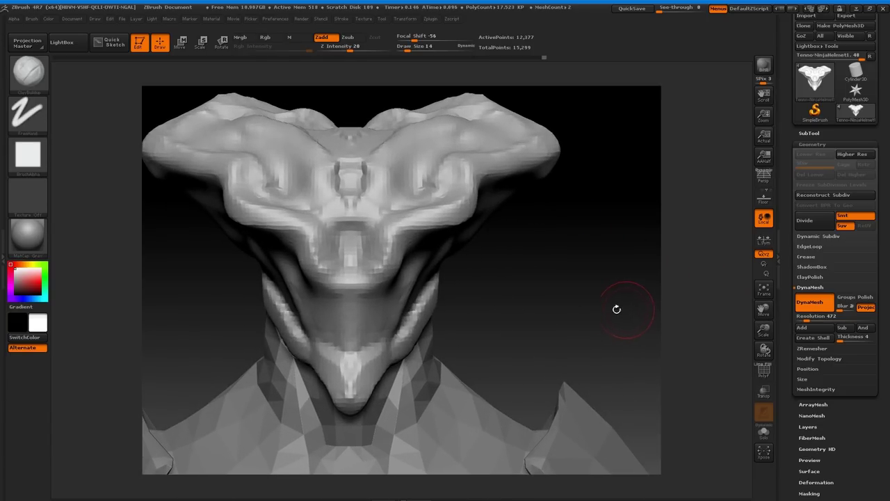
key("ctrl+d")
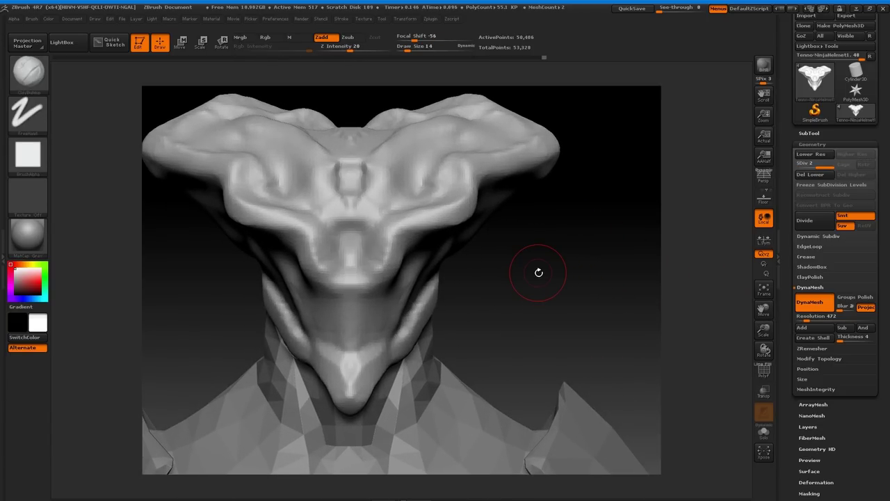
key("b")
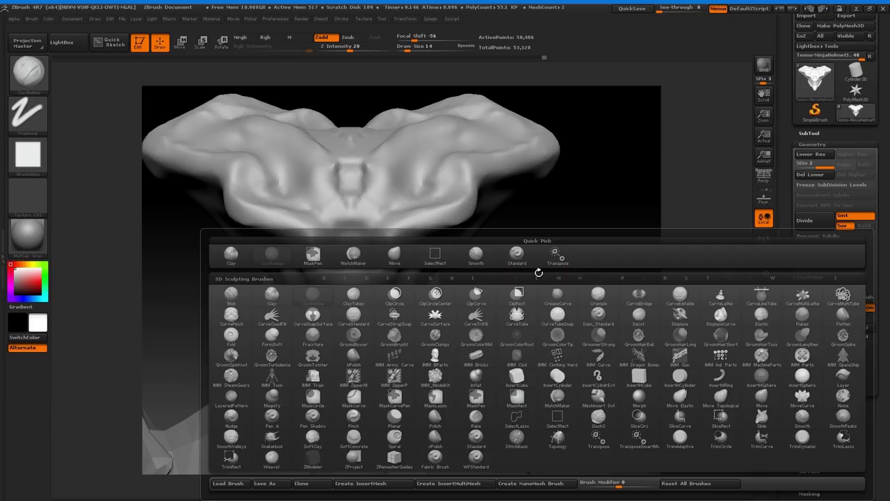
key("s")
key("t")
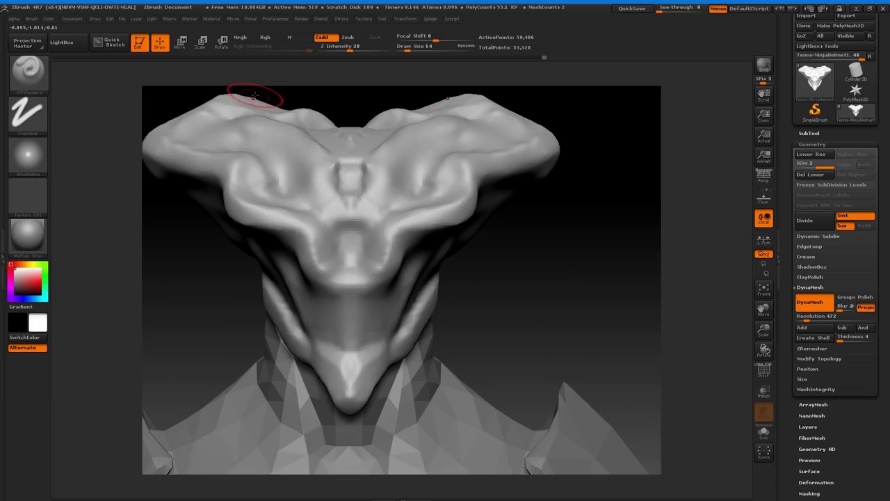
key("bracketleft")
key("bracketleft")
key("bracketleft")
key("bracketleft")
key("bracketleft")
key("bracketleft")
key("bracketleft")
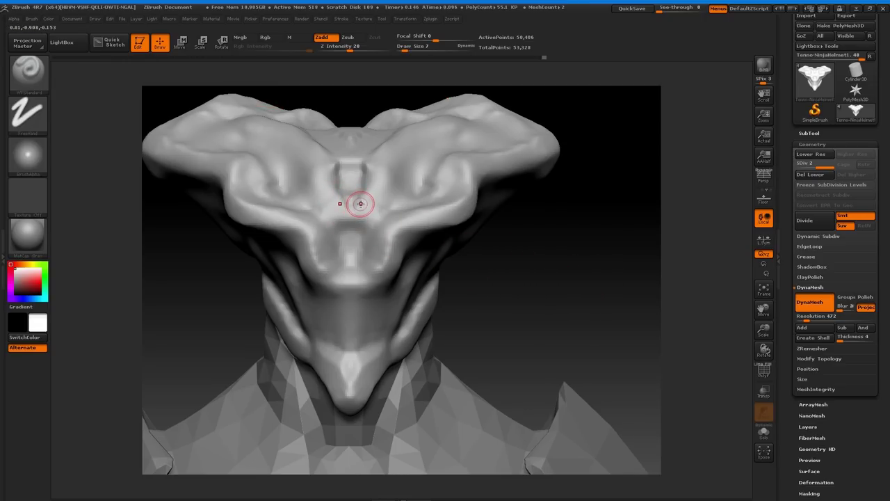
Reduce the draw size to 5 and carve grooves along the cheek and around the chin on the helmet's side.
left_click_drag(764, 328, 763, 303)
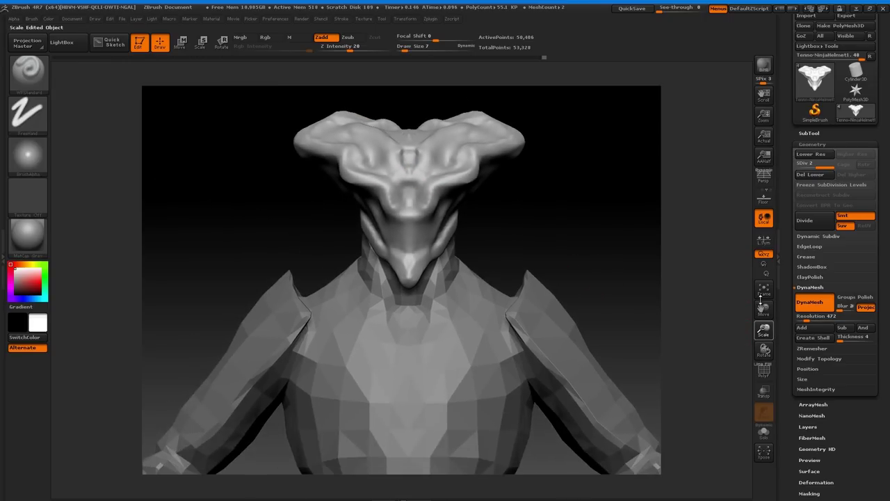
left_click_drag(549, 225, 392, 247)
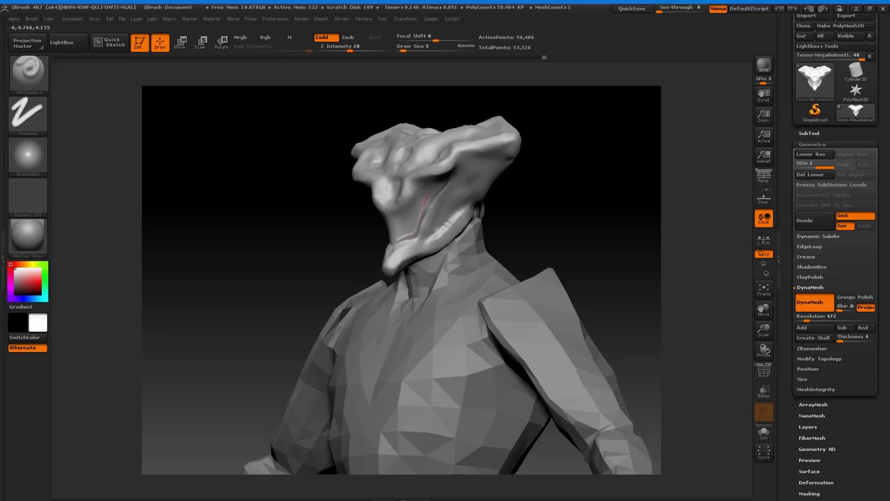
left_click_drag(452, 176, 444, 186)
key("ctrl+z")
left_click_drag(529, 218, 485, 244)
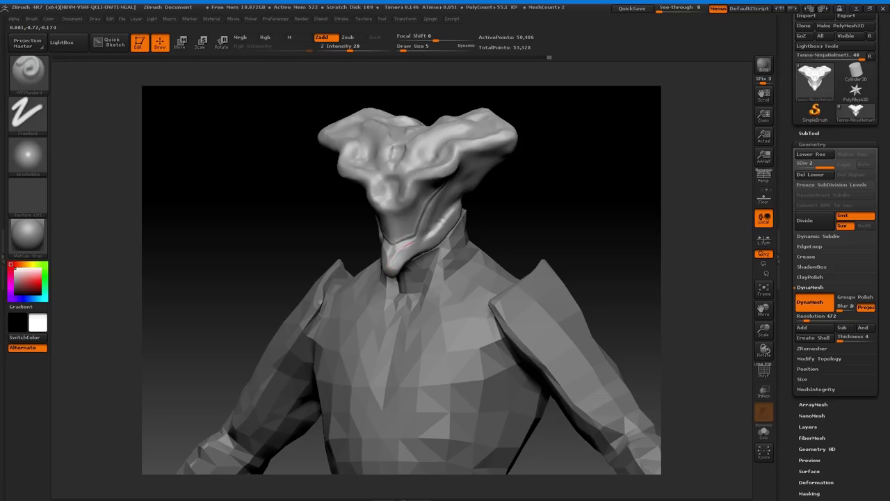
left_click_drag(517, 220, 563, 202, "shift")
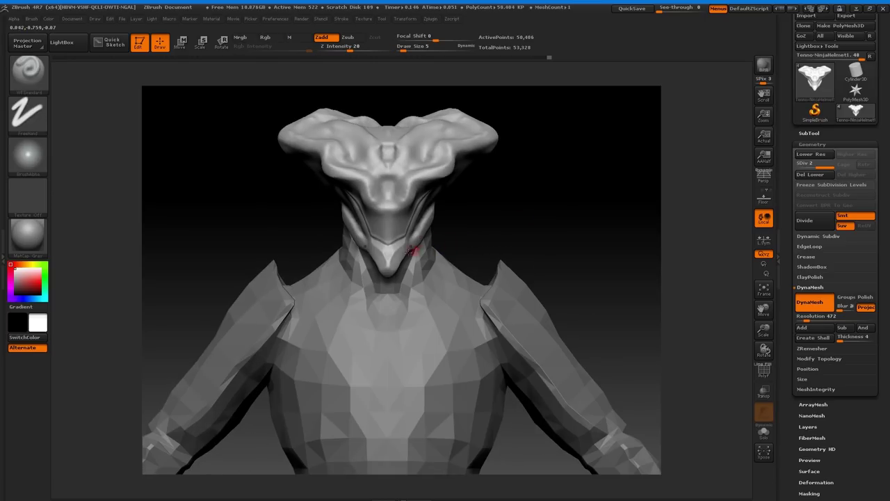
Carve grooves around the helmet's brow and teardrop forehead emblem, and refine and smooth the side jawline.
left_click_drag(545, 224, 387, 220)
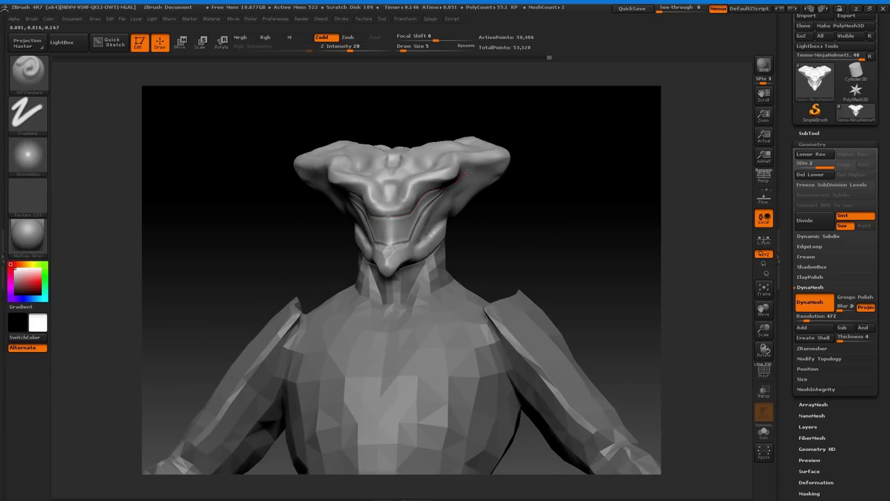
left_click_drag(533, 149, 519, 218, "shift")
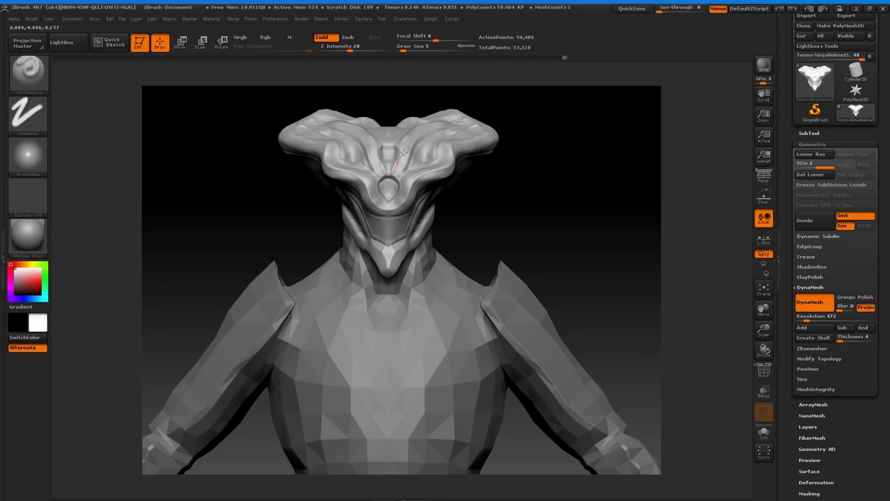
left_click_drag(516, 198, 426, 222)
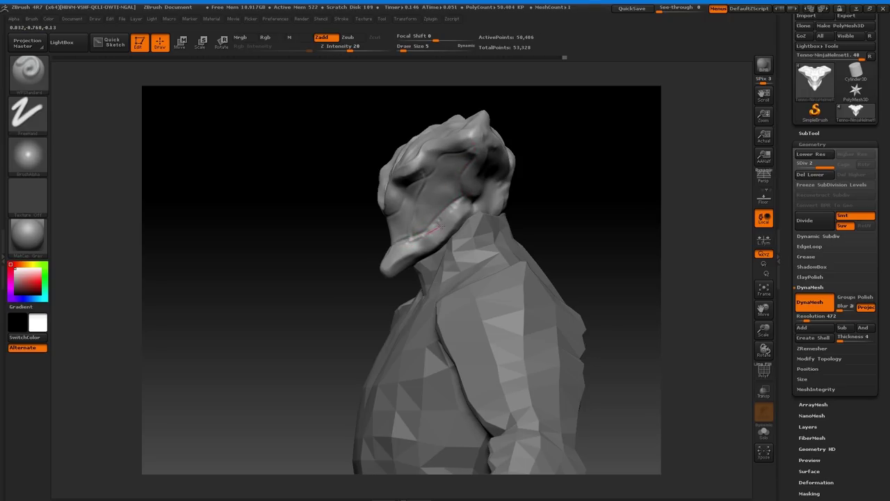
left_click_drag(451, 208, 455, 202)
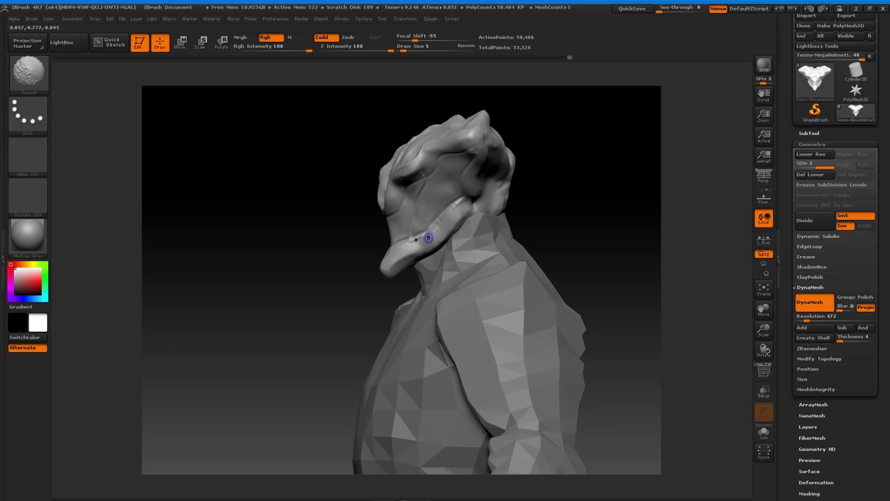
left_click_drag(420, 238, 434, 232)
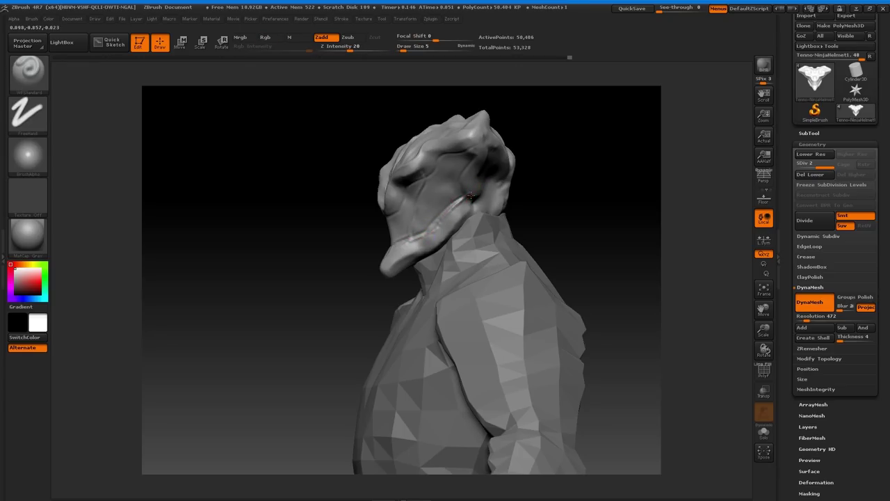
Carve grooves on the back of the helmet from the neck out along the undersides of both horns.
left_click_drag(547, 183, 545, 202)
left_click_drag(754, 319, 754, 278)
left_click_drag(571, 267, 537, 266)
left_click_drag(763, 330, 771, 477)
left_click_drag(368, 248, 156, 288, "alt")
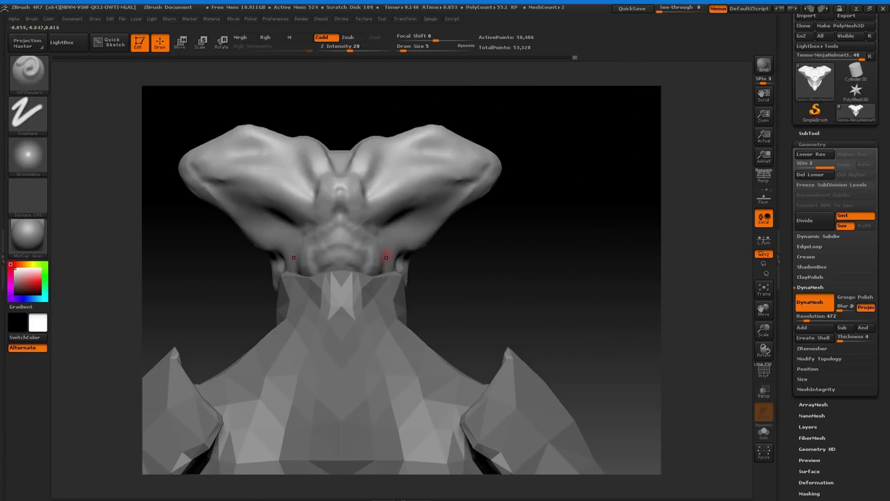
left_click_drag(378, 225, 472, 192)
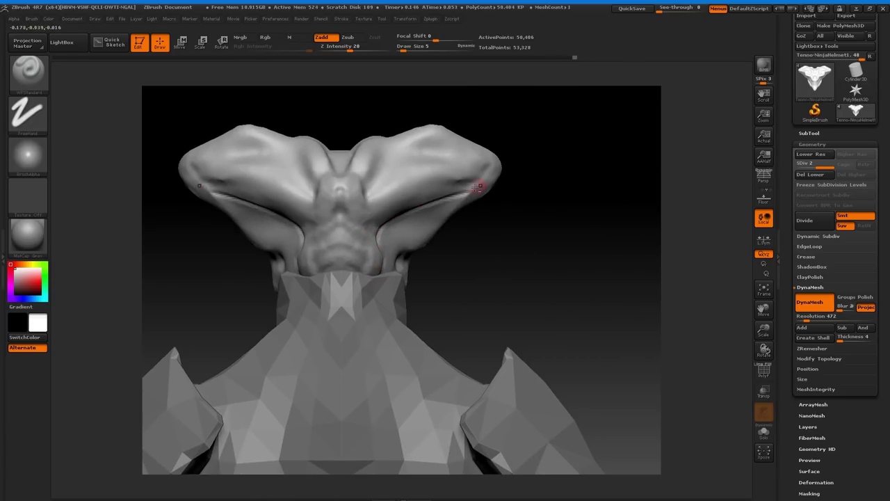
Carve a diamond-shaped central pattern on the back of the helmet and long lines running out across the horns.
mouse_move(348, 247)
left_mouse_down()
mouse_move(359, 218)
mouse_move(334, 176)
left_mouse_up()
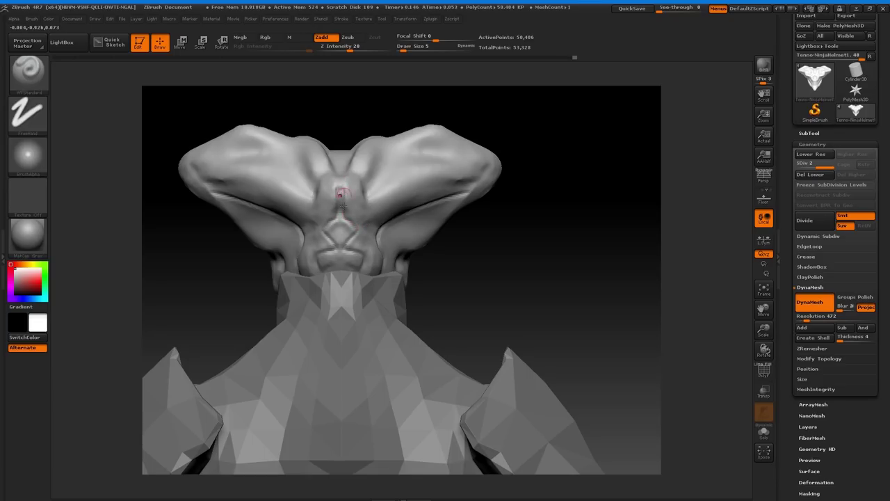
mouse_move(370, 244)
left_mouse_down()
mouse_move(352, 242)
mouse_move(373, 222)
left_mouse_up()
mouse_move(349, 182)
left_mouse_down()
mouse_move(347, 191)
mouse_move(352, 171)
left_mouse_up()
mouse_move(359, 207)
left_mouse_down()
mouse_move(406, 175)
mouse_move(501, 172)
left_mouse_up()
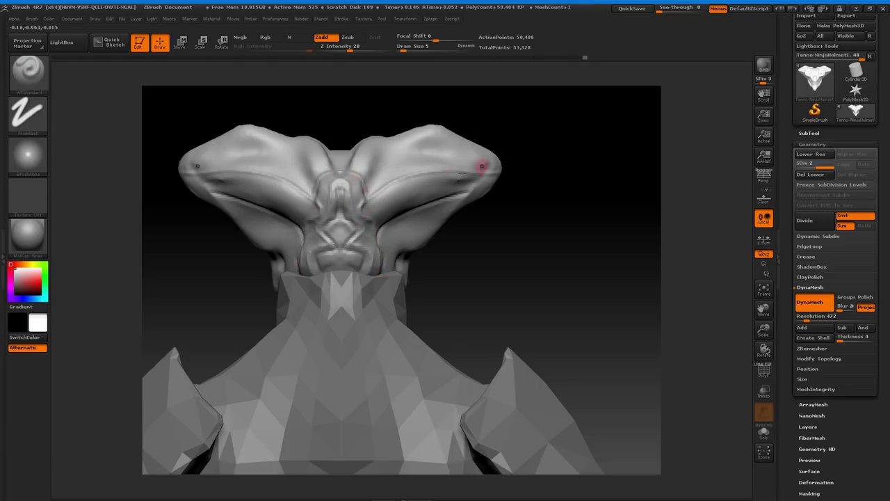
mouse_move(370, 186)
left_mouse_down()
mouse_move(413, 154)
mouse_move(487, 161)
mouse_move(369, 167)
mouse_move(437, 131)
left_mouse_up()
mouse_move(581, 192)
left_mouse_down()
mouse_move(513, 207)
mouse_move(543, 212)
left_mouse_up()
left_click_drag(763, 331, 645, 249)
left_click_drag(542, 286, 637, 286)
left_click_drag(763, 330, 790, 410)
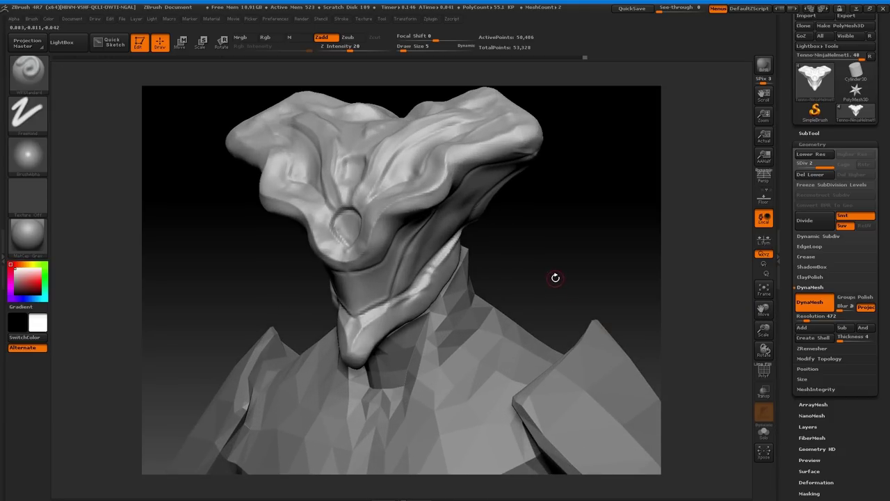
key("b")
left_click(424, 289)
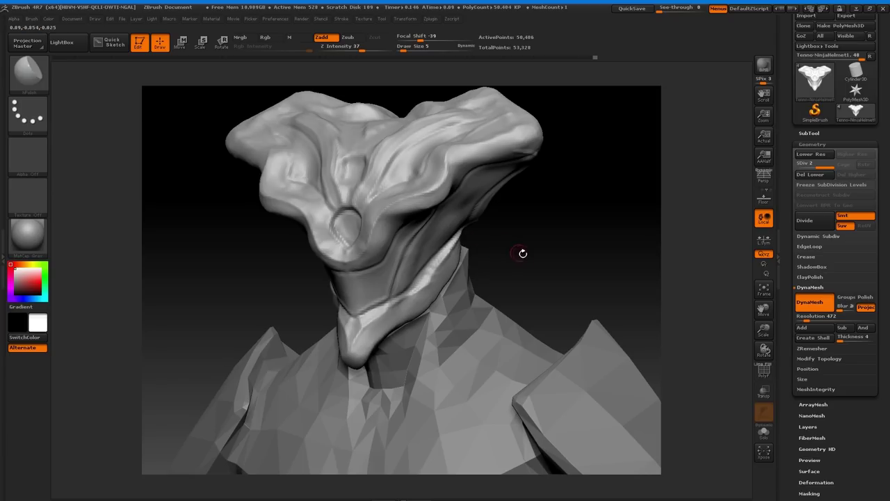
left_click_drag(519, 251, 480, 266, "shift")
Switch to the WFStandard brush and carve a curved ridge line beneath the brow, across the front of the helmet.
key("b")
key("w")
key("f")
left_click_drag(765, 331, 748, 367)
left_click_drag(612, 320, 489, 301)
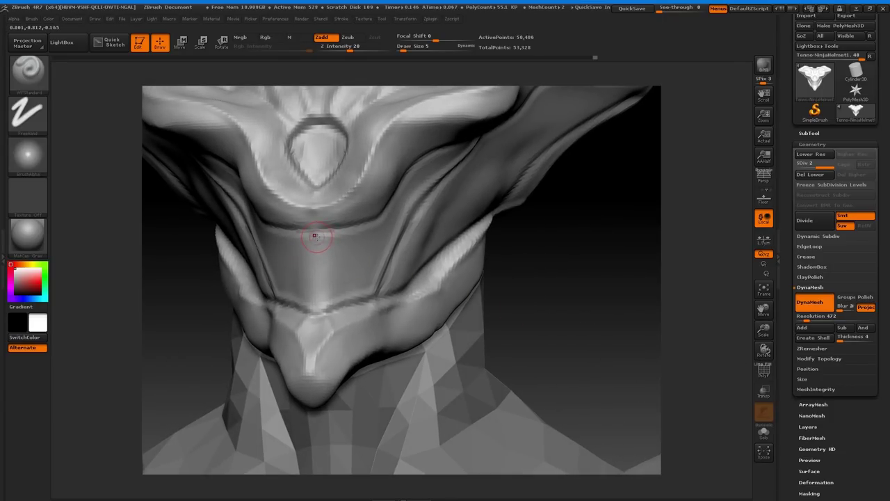
mouse_move(335, 236)
left_mouse_down()
mouse_move(394, 210)
mouse_move(316, 233)
mouse_move(336, 216)
mouse_move(389, 203)
left_mouse_up()
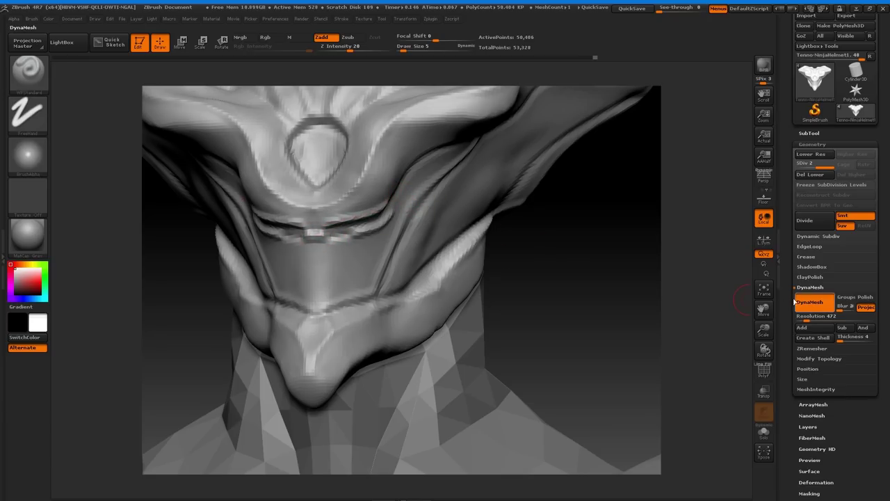
Carve sharp lines along the jaw's upper edge and up the cheek on the helmet's side.
left_click_drag(763, 329, 723, 306)
left_click_drag(487, 261, 570, 235)
left_click_drag(634, 288, 663, 304)
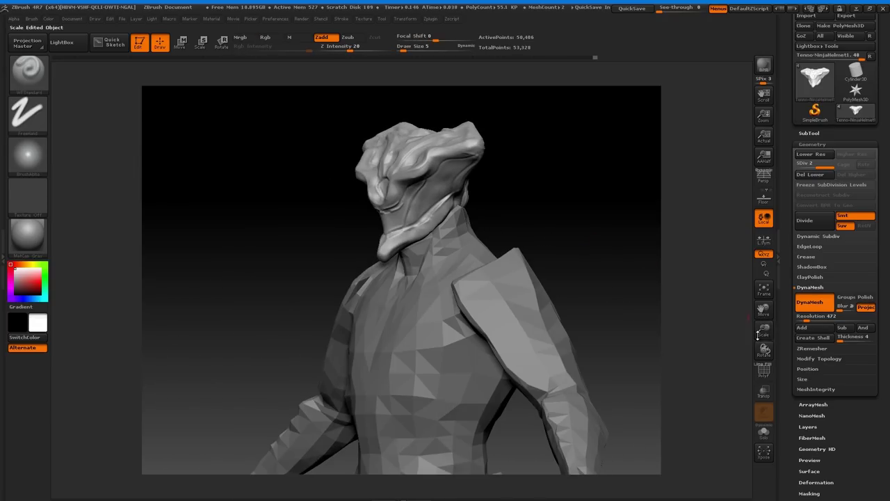
left_click_drag(757, 336, 630, 359)
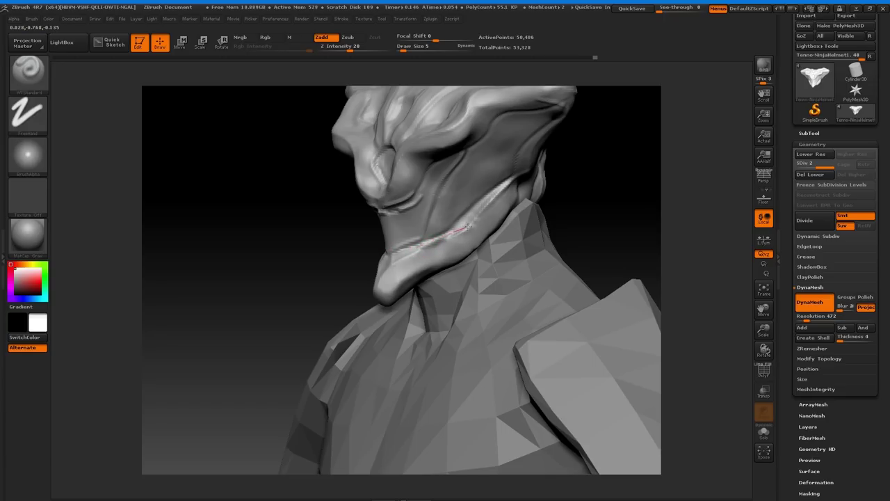
left_click_drag(481, 212, 554, 160)
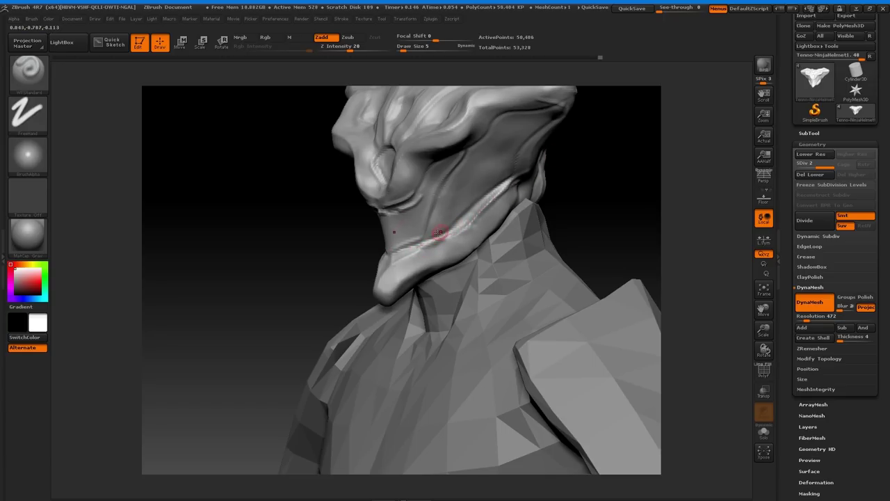
left_click_drag(511, 180, 427, 236)
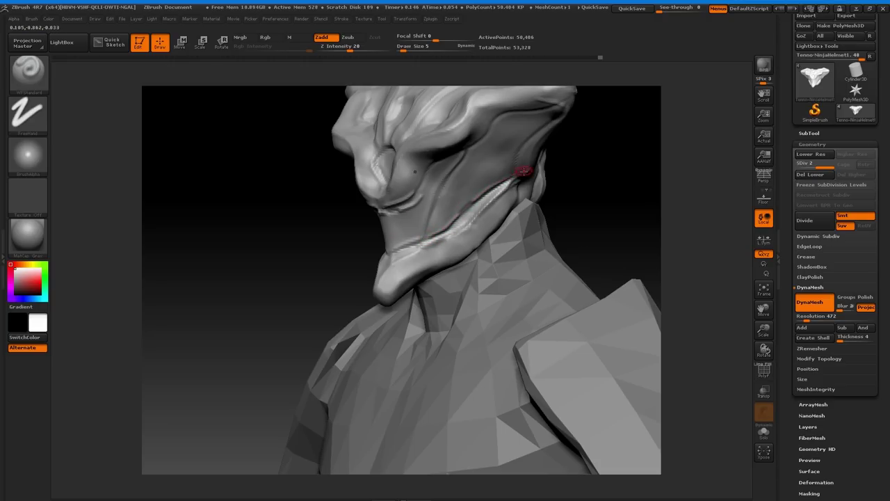
mouse_move(618, 265)
left_mouse_down()
mouse_move(602, 240)
mouse_move(638, 243)
mouse_move(614, 258)
mouse_move(580, 225)
mouse_move(558, 233)
left_mouse_up()
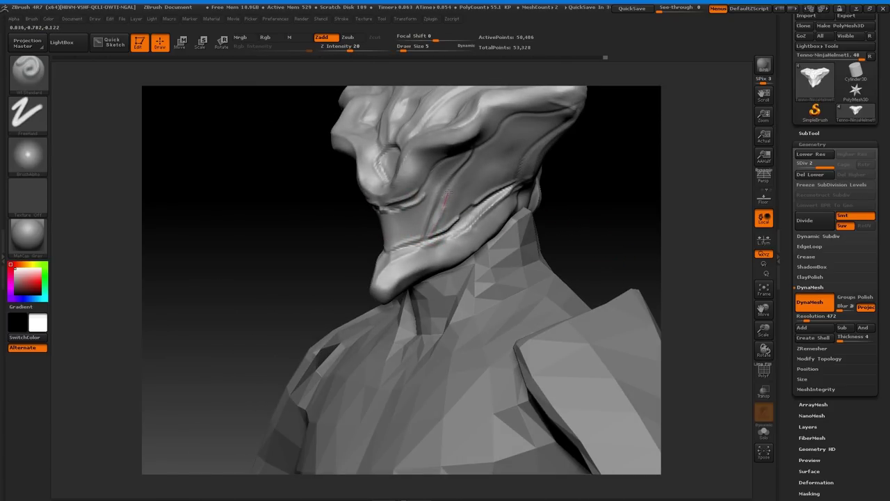
left_click_drag(483, 146, 484, 139)
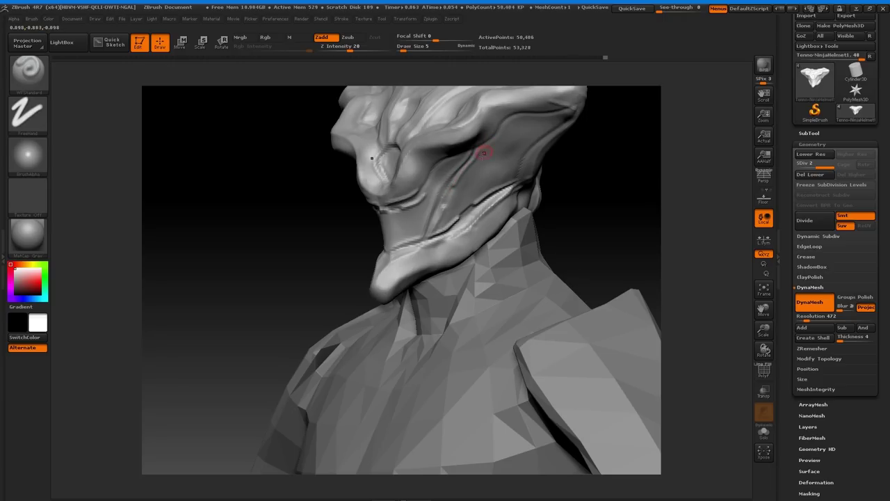
Rework the jawline groove from a three-quarter view, undoing a stroke and carving along the jaw toward the neck.
mouse_move(764, 329)
left_mouse_down()
mouse_move(563, 269)
mouse_move(574, 271)
mouse_move(544, 284)
mouse_move(591, 286)
left_mouse_up()
left_click_drag(764, 329, 743, 386)
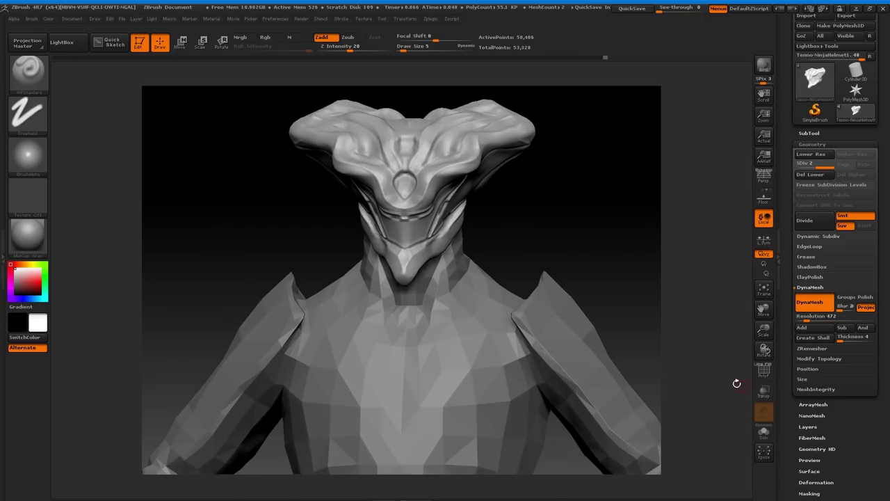
left_click_drag(598, 259, 368, 278)
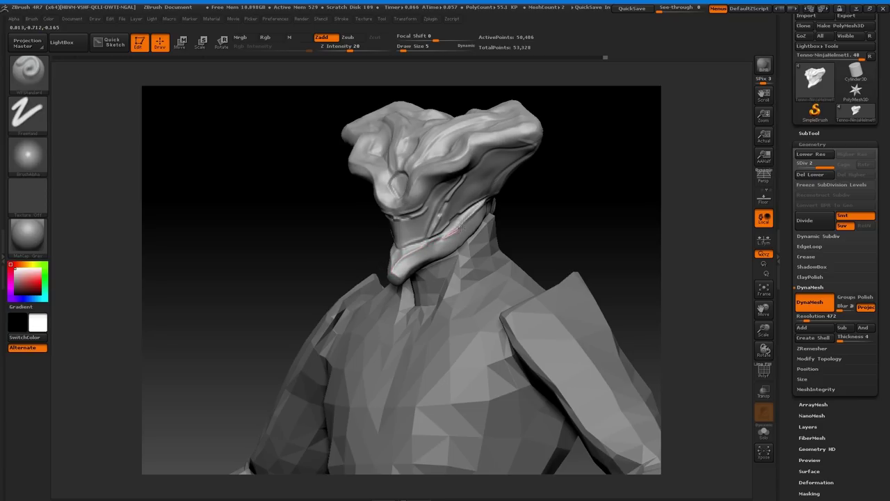
key("ctrl+z")
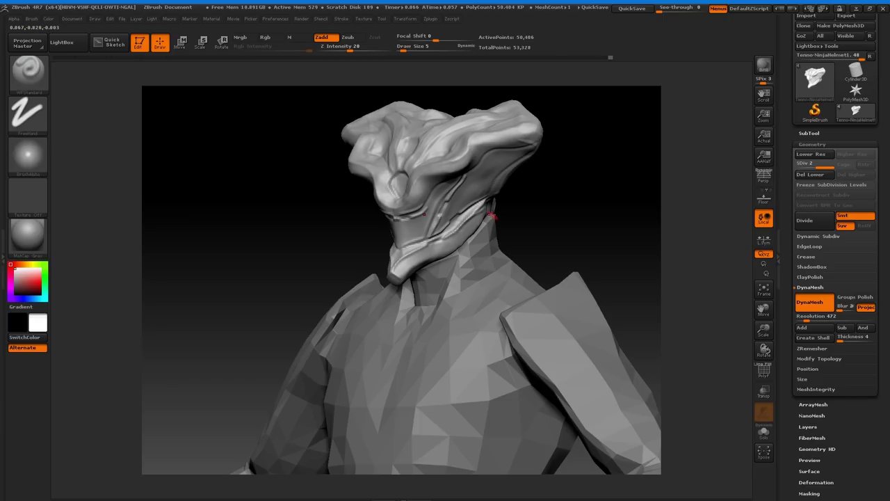
key("shift")
Carve lines along the lower brow edge toward the outer sides of the helmet.
mouse_move(561, 208)
left_mouse_down()
mouse_move(552, 208)
mouse_move(597, 210)
left_mouse_up()
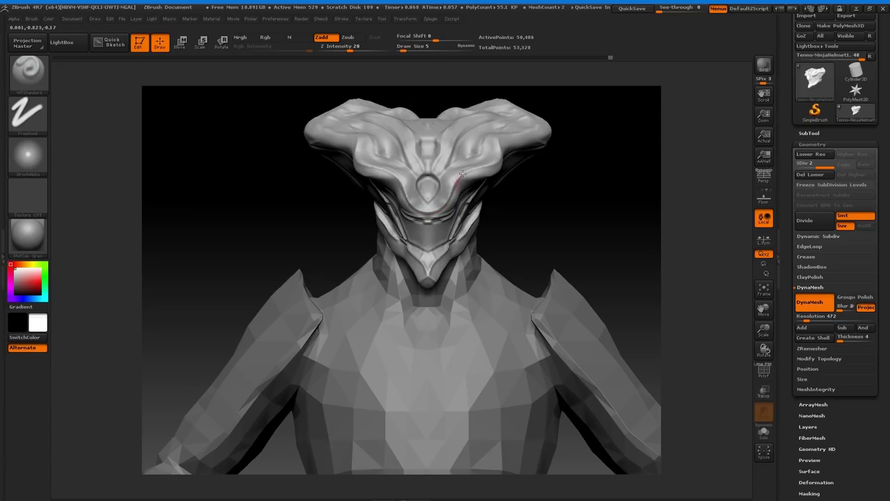
left_click_drag(473, 168, 507, 169)
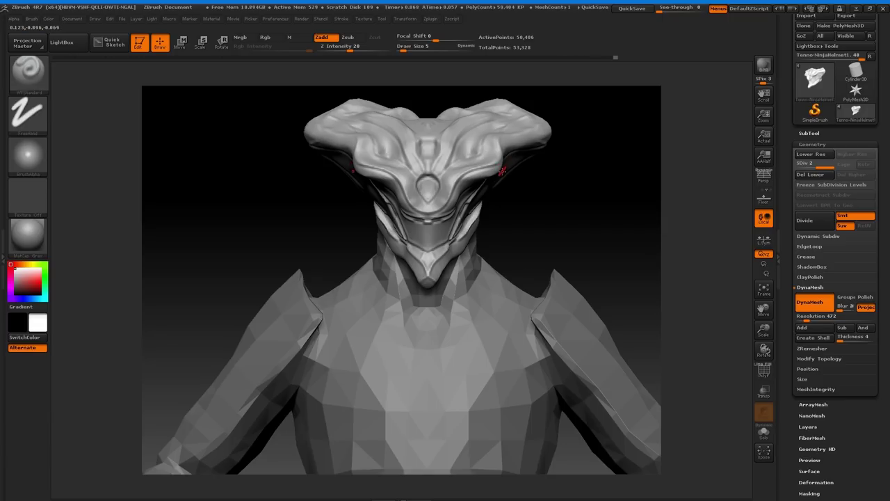
left_click_drag(592, 251, 502, 154)
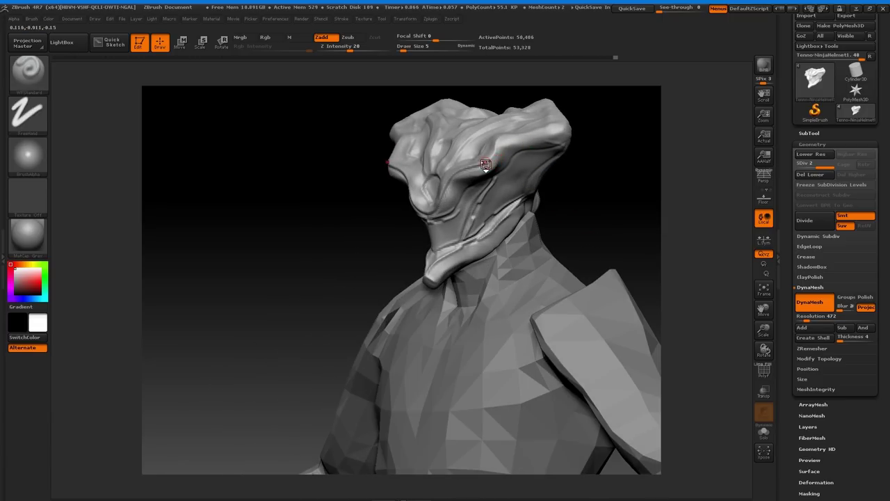
Examine the carved helmet together with the full body from the front and at an angle.
left_click_drag(316, 279, 525, 228)
mouse_move(763, 330)
left_mouse_down()
mouse_move(529, 285)
mouse_move(487, 293)
mouse_move(516, 308)
mouse_move(414, 300)
mouse_move(452, 299)
left_mouse_up()
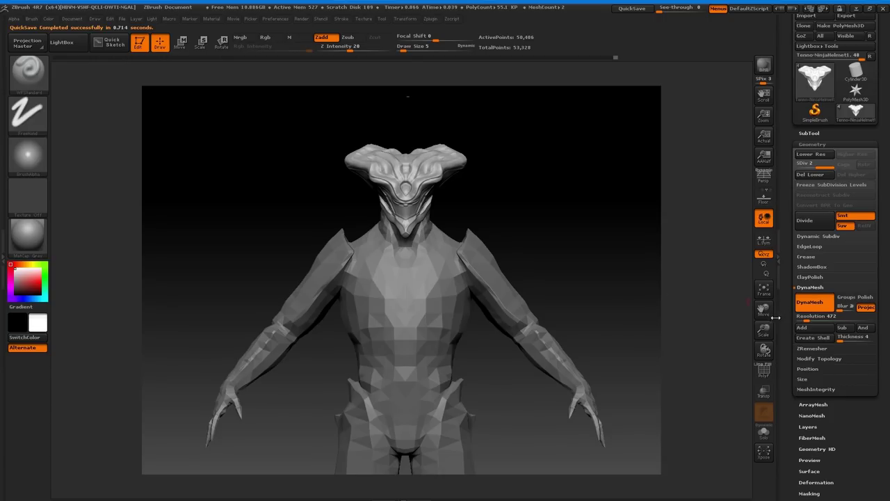
left_click_drag(765, 328, 704, 283)
mouse_move(564, 302)
left_mouse_down("alt")
mouse_move(583, 281)
mouse_move(475, 306)
mouse_move(591, 310)
mouse_move(531, 313)
left_mouse_up("alt")
mouse_move(587, 319)
left_mouse_down()
mouse_move(539, 325)
mouse_move(567, 324)
left_mouse_up()
left_click_drag(757, 310, 761, 291)
left_click_drag(764, 330, 778, 407)
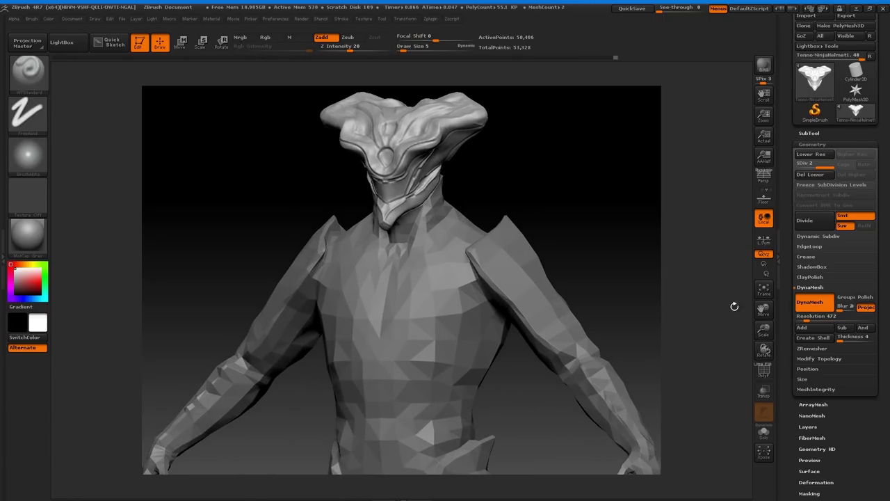
Select the Tenno-NinjaBody1 subtool, subdivide it several times and set the draw size to 14.
left_click(810, 133)
left_click(839, 157)
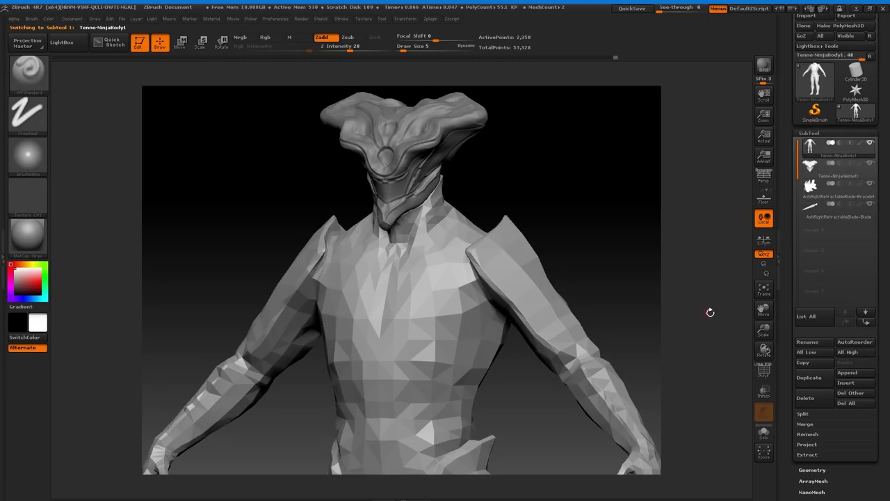
left_click_drag(764, 329, 712, 305)
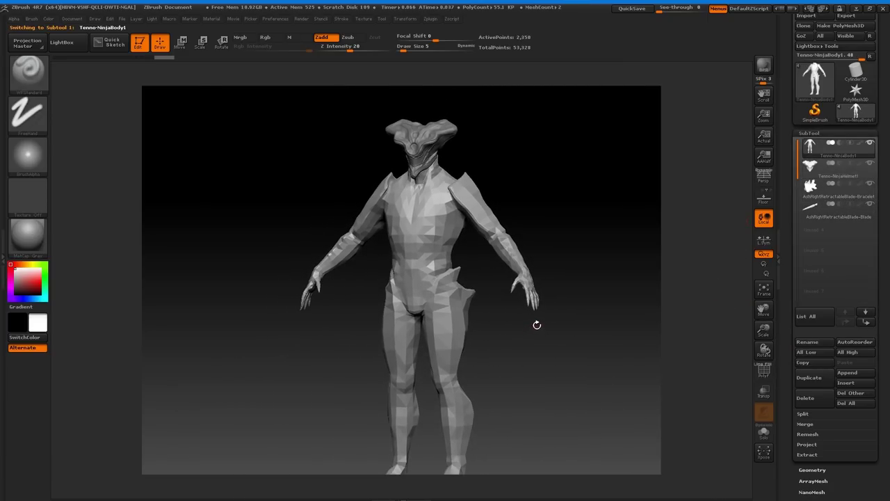
key("ctrl+d")
key("ctrl+d")
left_click_drag(527, 351, 544, 350, "shift")
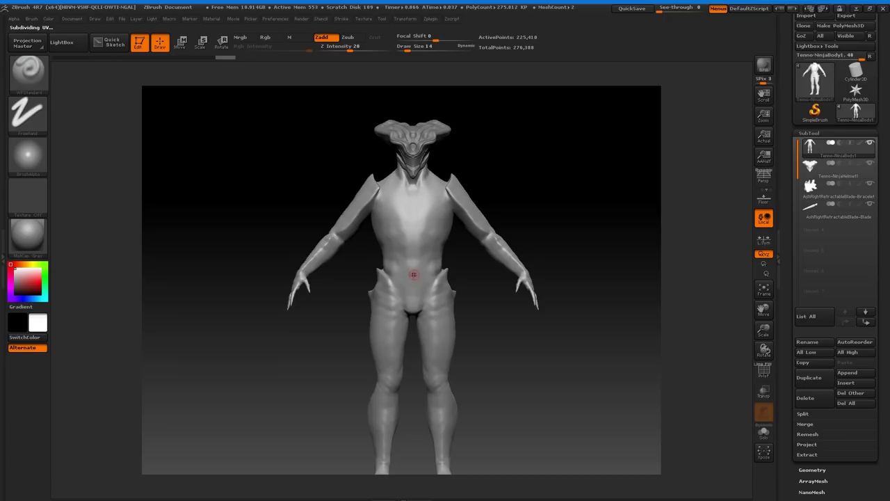
Carve a tapering centre panel on the torso from neck to navel, with parallel inner grooves and sternum detail.
left_click_drag(415, 256, 417, 270)
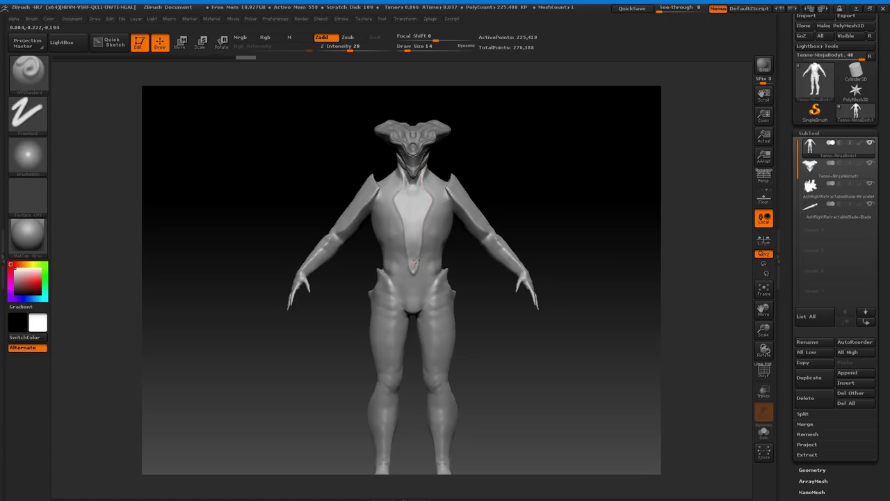
left_click_drag(420, 213, 428, 199)
left_click_drag(426, 162, 429, 167)
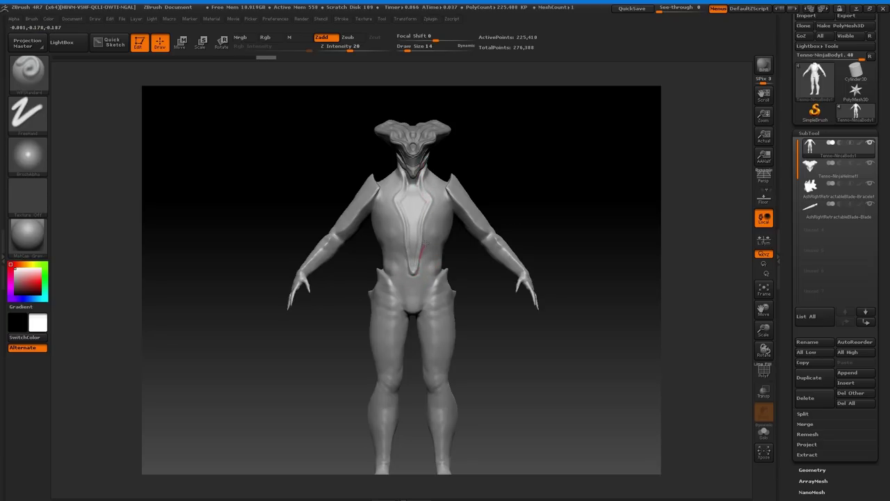
mouse_move(428, 211)
left_mouse_down()
mouse_move(440, 191)
mouse_move(426, 172)
left_mouse_up()
mouse_move(422, 252)
left_mouse_down()
mouse_move(416, 220)
mouse_move(397, 206)
mouse_move(434, 185)
left_mouse_up()
Carve a V-shaped pelvis outline and curved panel lines along the abdomen and ribs on both sides.
left_click_drag(526, 222, 519, 232)
left_click_drag(416, 311, 439, 272)
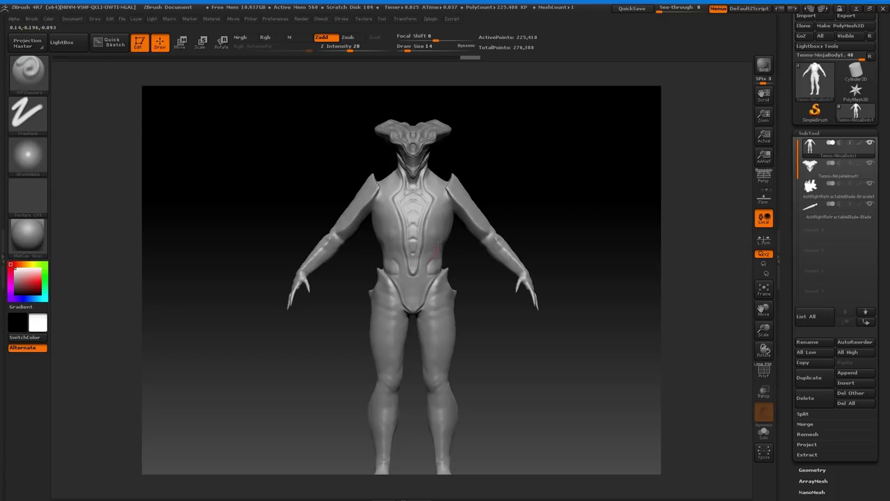
left_click_drag(455, 210, 455, 207)
left_click_drag(446, 245, 427, 274)
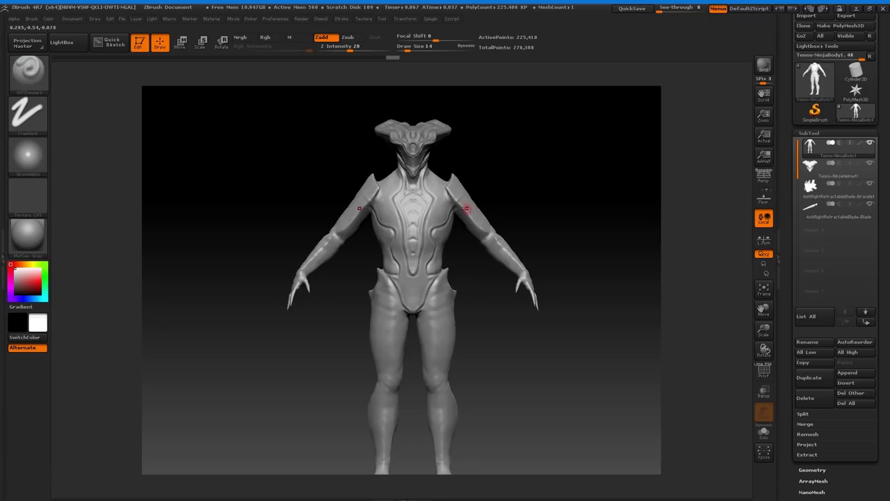
Carve panel lines down the outer calves and along the front of both thighs and shins, plus a line along the upper arms.
key("shift")
left_click_drag(462, 206, 480, 204, "shift")
left_click_drag(478, 306, 475, 358)
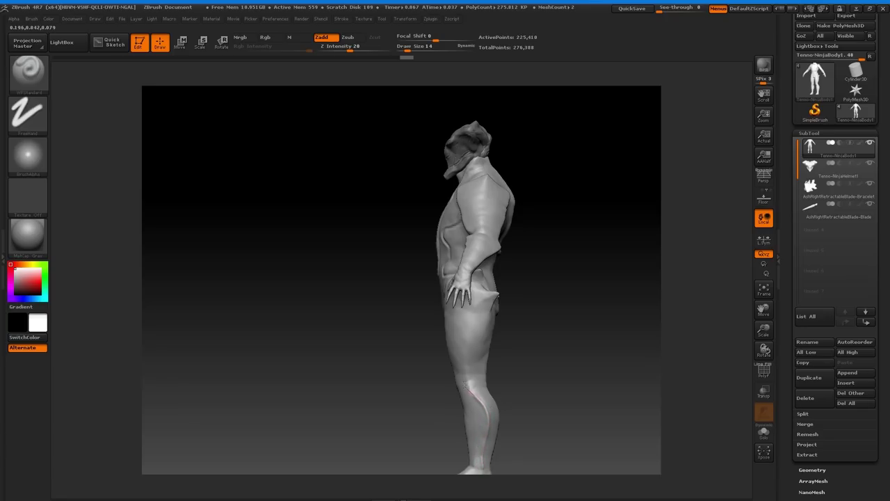
left_click_drag(472, 304, 487, 295)
mouse_move(543, 320)
left_mouse_down()
mouse_move(572, 316)
mouse_move(535, 334)
left_mouse_up()
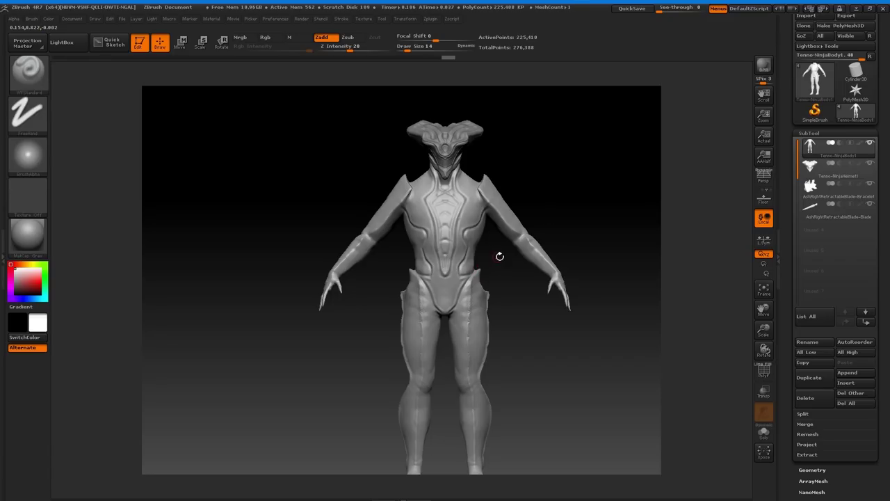
left_click_drag(611, 374, 594, 352)
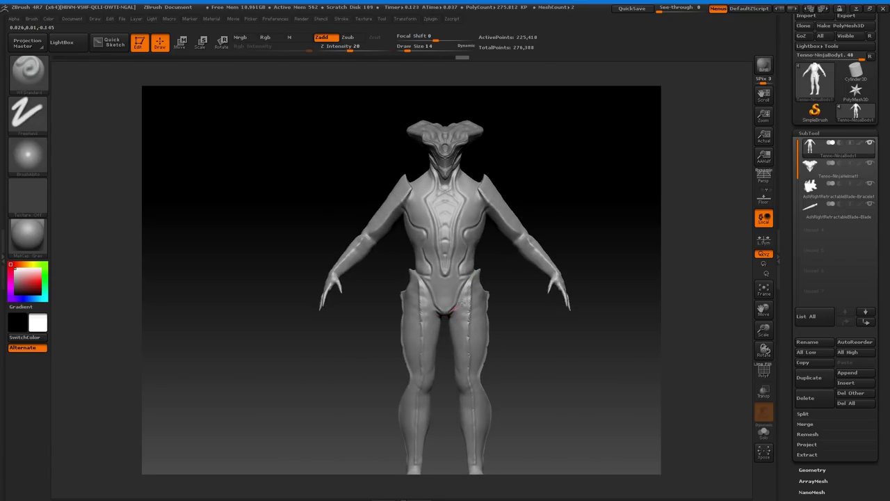
left_click_drag(502, 243, 490, 300)
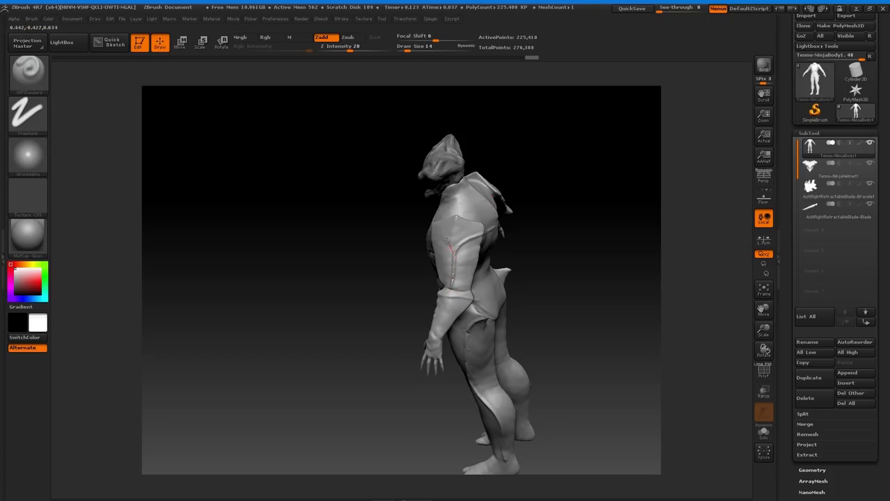
left_click_drag(423, 226, 314, 320)
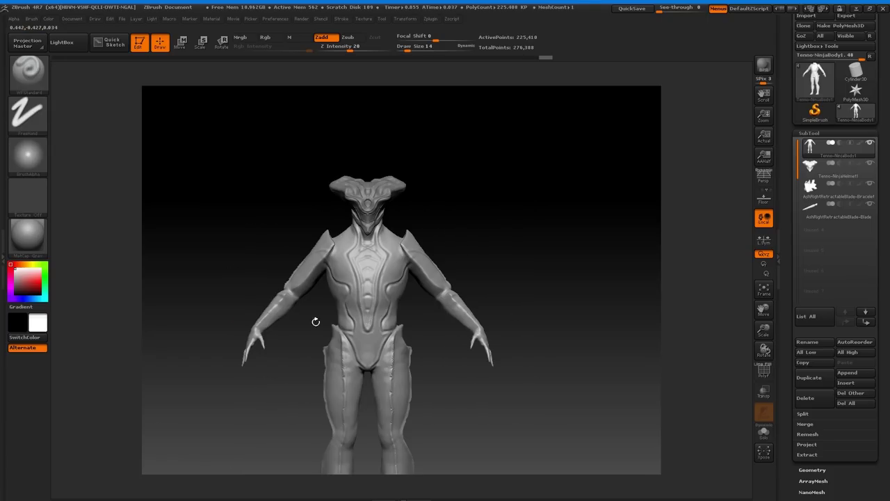
Carve a tapering spine panel on the back, running from the neck down to the lower back.
left_click_drag(564, 332, 696, 329, "alt")
left_click_drag(764, 331, 560, 332)
mouse_move(766, 324)
left_mouse_down()
mouse_move(752, 463)
mouse_move(751, 456)
left_mouse_up()
left_click_drag(554, 243, 546, 249, "shift")
key("b")
key("d")
key("s")
mouse_move(537, 342)
left_mouse_down()
mouse_move(555, 330)
mouse_move(550, 290)
mouse_move(569, 224)
mouse_move(542, 146)
left_mouse_up()
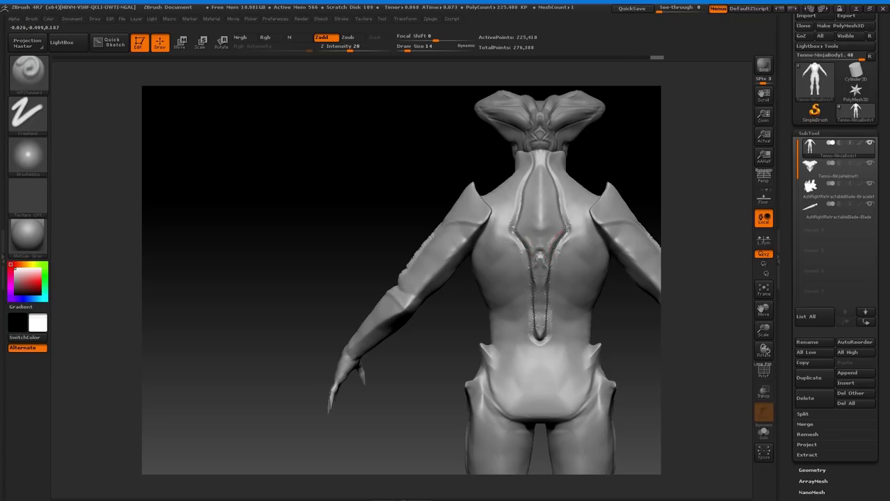
Carve nested V-shaped detail inside the upper spine panel and curved panel lines over the buttocks.
left_click_drag(529, 241, 544, 226)
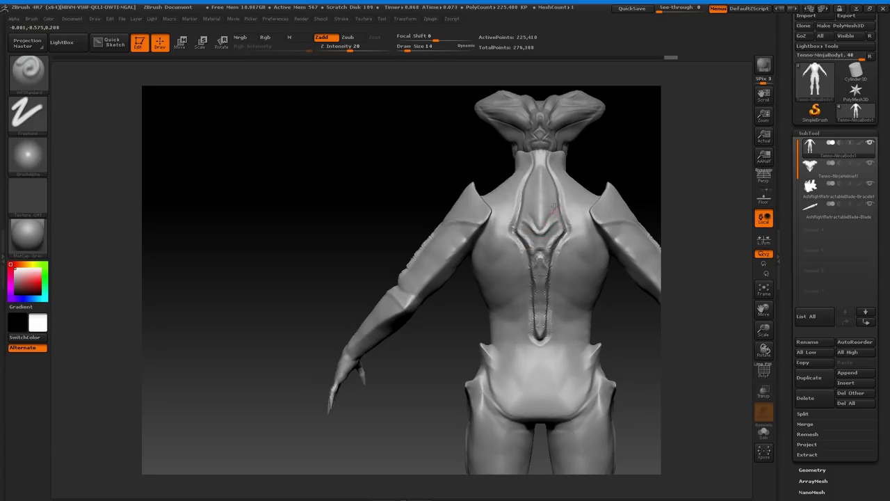
left_click_drag(556, 194, 551, 227)
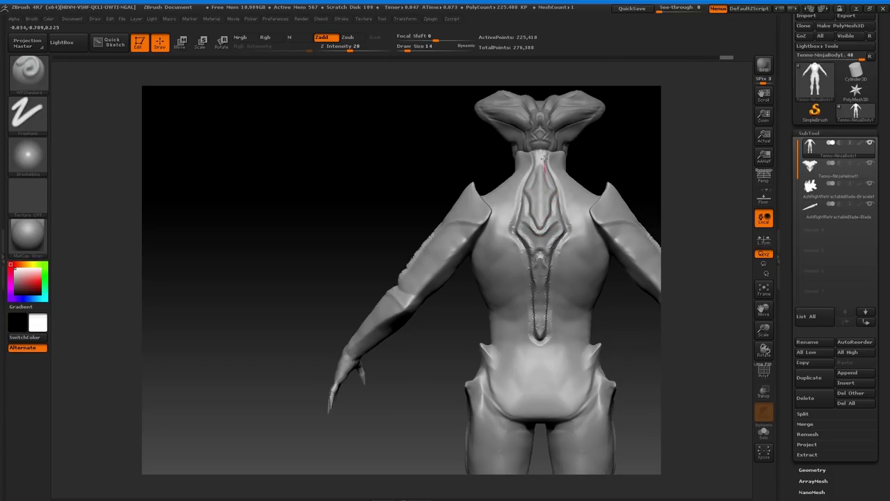
mouse_move(531, 157)
left_mouse_down()
mouse_move(555, 191)
mouse_move(537, 190)
left_mouse_up()
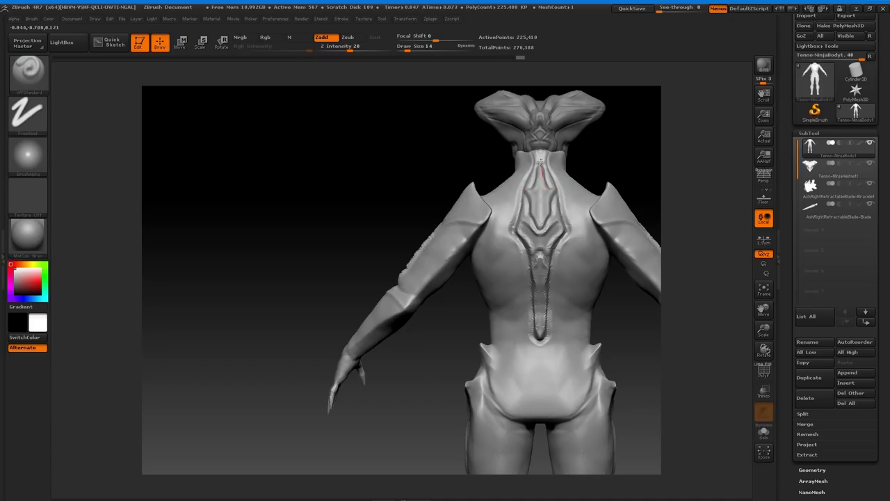
left_click_drag(764, 328, 526, 302)
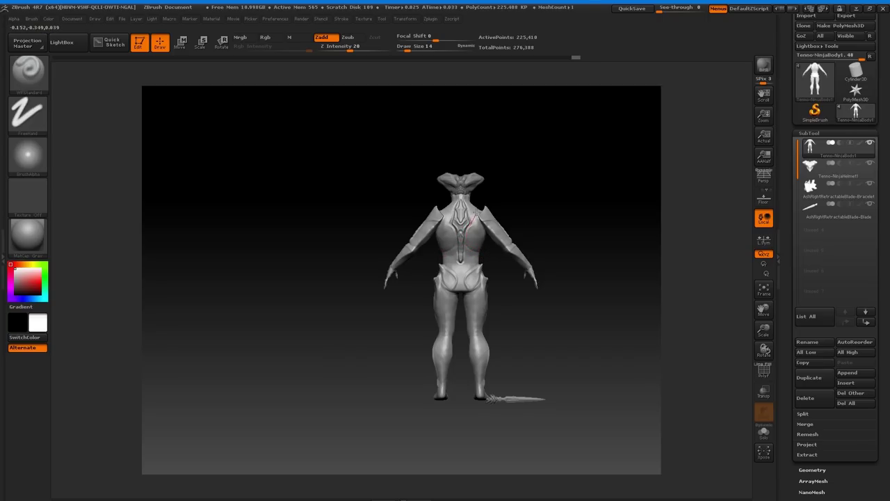
Examine the carved body from the front and at an angle, both as a whole and close up.
left_click_drag(562, 229, 791, 309)
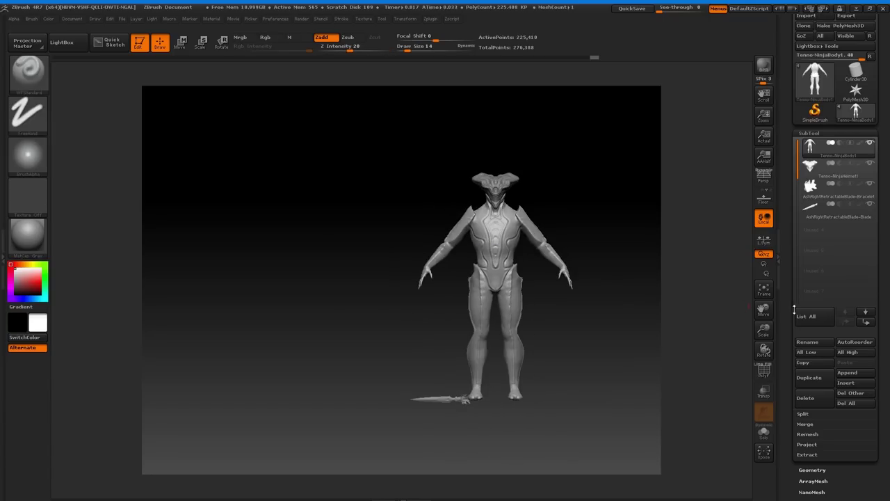
left_click_drag(670, 327, 602, 334, "alt")
left_click_drag(764, 330, 751, 393)
left_click_drag(625, 389, 577, 346)
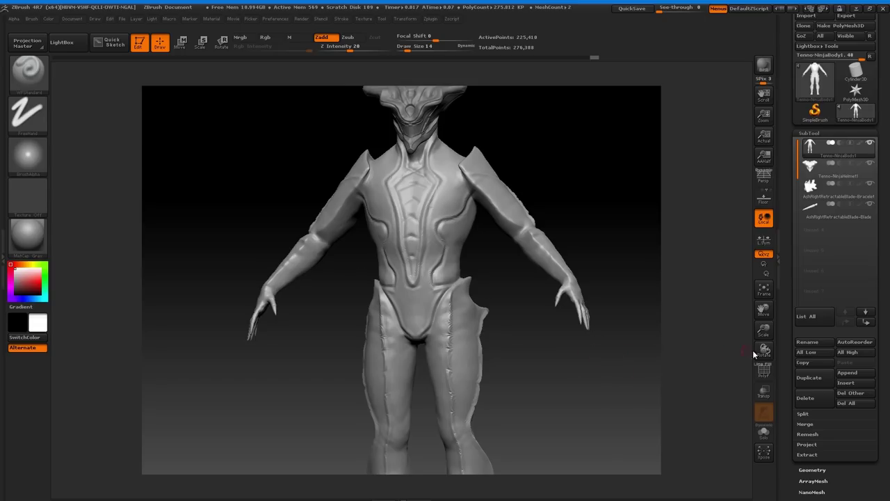
left_click_drag(764, 335, 758, 316)
left_click_drag(514, 345, 556, 347)
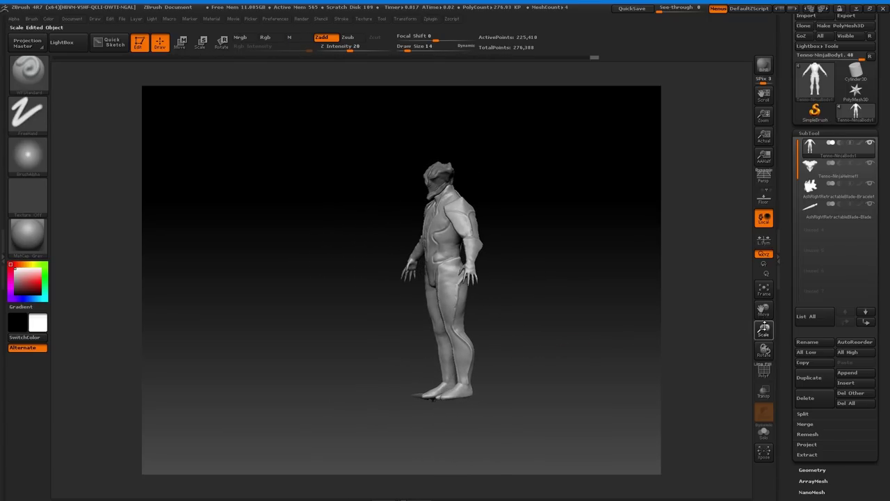
left_click_drag(764, 327, 763, 368)
left_click_drag(590, 291, 599, 441, "alt")
left_click_drag(584, 348, 623, 344)
mouse_move(536, 294)
left_mouse_down()
mouse_move(622, 293)
mouse_move(575, 298)
left_mouse_up()
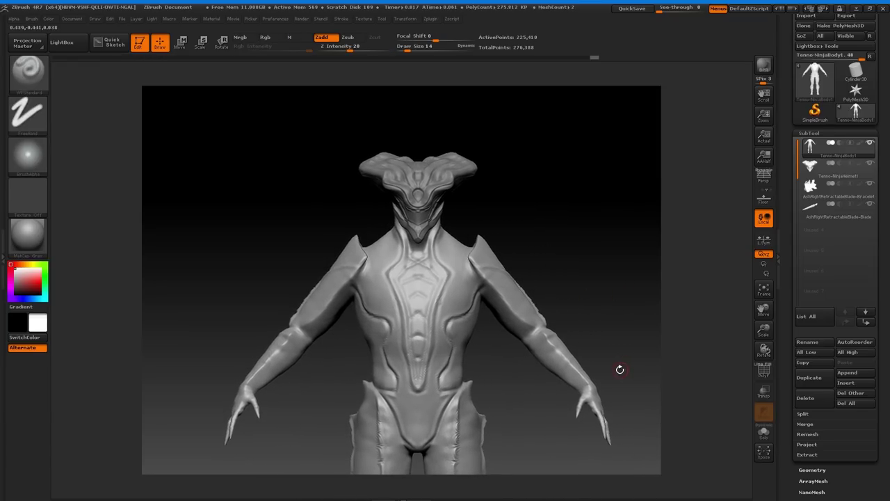
Enable Colorize for the body's polypaint and set the brush to Mrgb with Zadd off.
left_click_drag(787, 398, 782, 298)
left_click(827, 270)
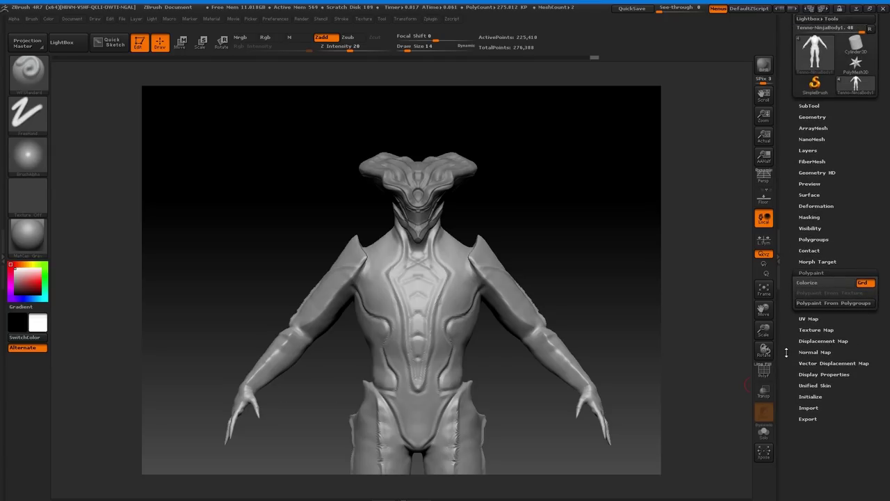
left_click(815, 286)
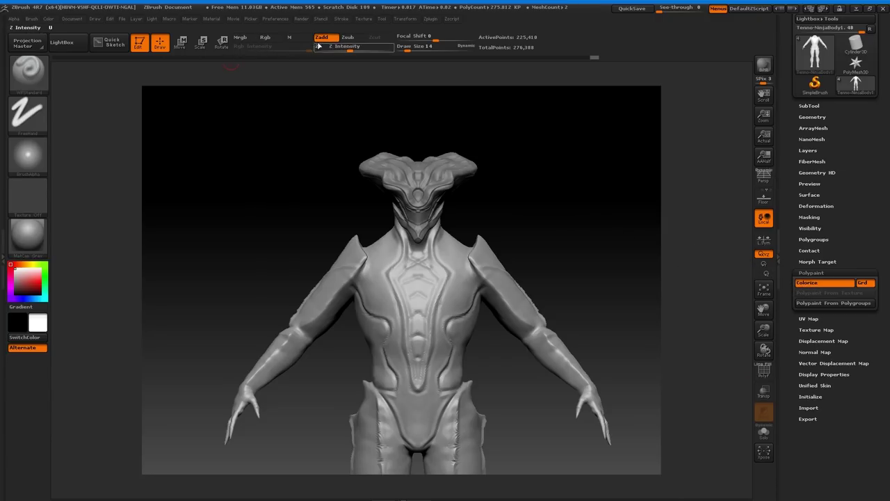
left_click(323, 39)
left_click(245, 39)
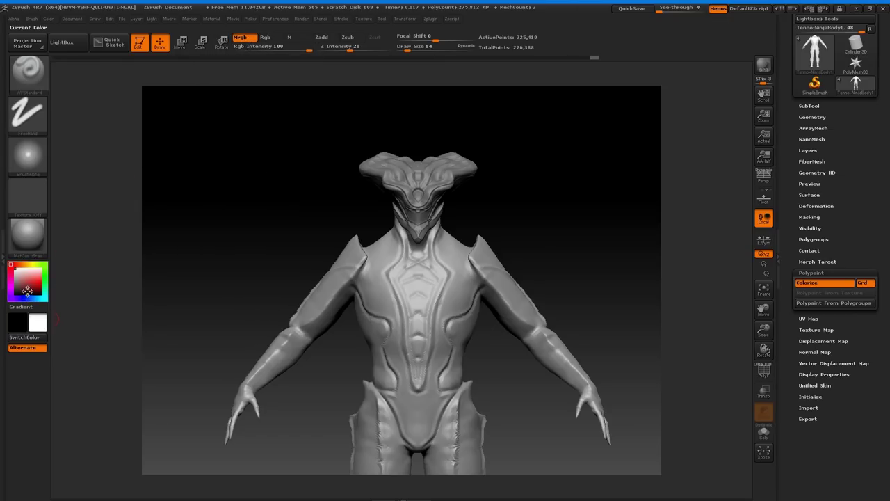
Try painting strong red lines symmetrically across the upper chest.
left_click(30, 282)
key("ctrl+f")
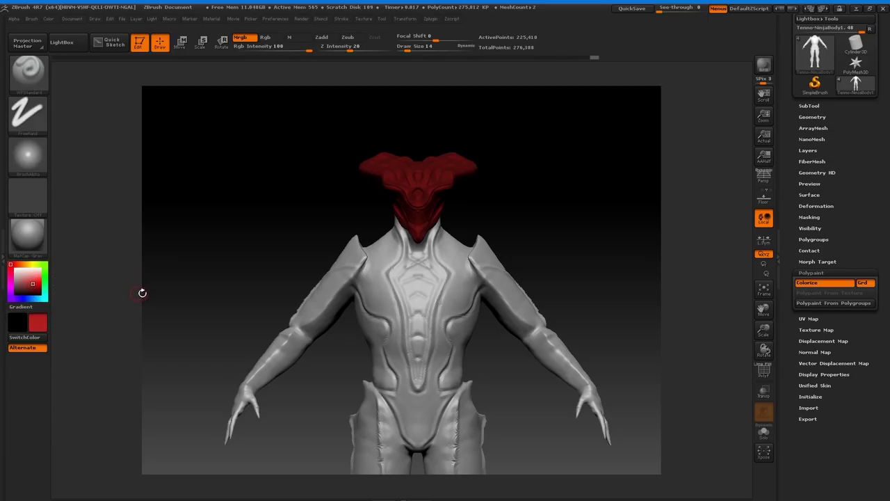
left_click_drag(408, 313, 457, 247)
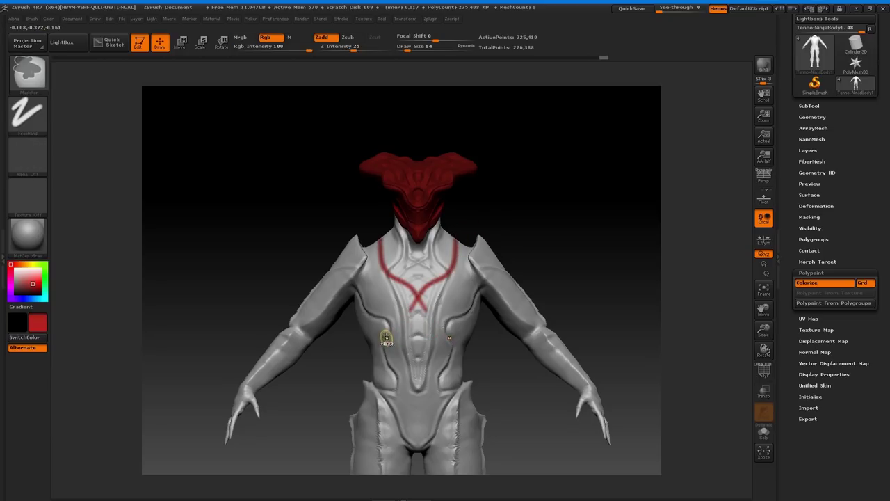
key("ctrl+f")
Choose a muted greyish pink, set the draw size to 82 and paint the whole front of the body.
left_click_drag(763, 329, 745, 303)
left_click_drag(553, 380, 550, 309, "alt")
left_click(18, 280)
key("ctrl+f")
key("]")
key("bracketright")
left_click_drag(413, 297, 430, 173)
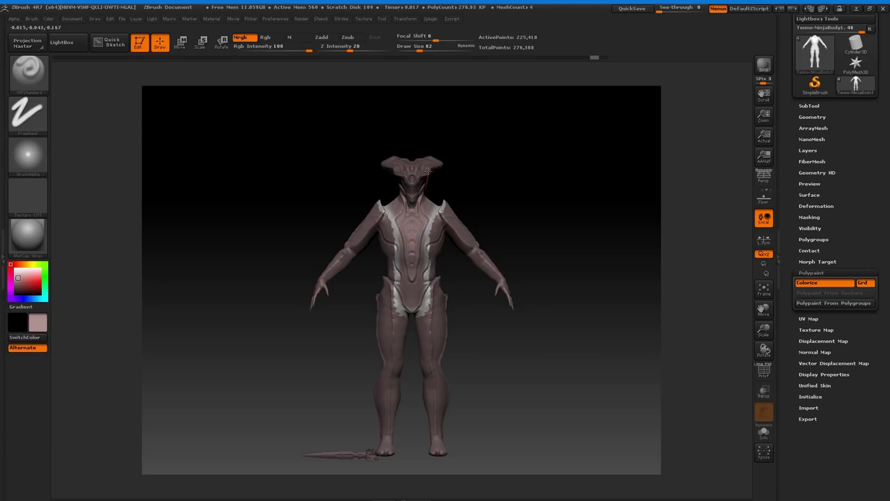
left_click_drag(395, 201, 414, 334)
mouse_move(442, 209)
left_mouse_down()
mouse_move(434, 251)
mouse_move(478, 249)
mouse_move(505, 285)
left_mouse_up()
mouse_move(409, 330)
left_mouse_down()
mouse_move(437, 414)
mouse_move(438, 292)
mouse_move(432, 379)
left_mouse_up()
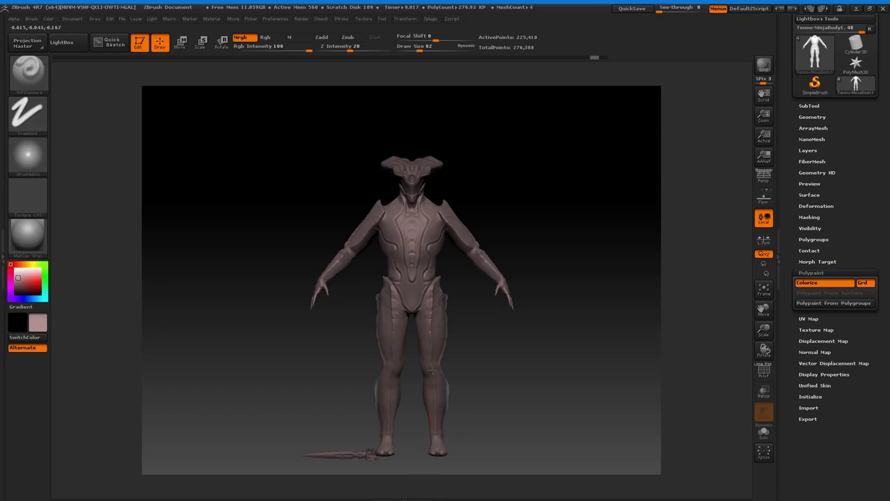
Cover the back of the body with the same muted greyish pink.
left_click_drag(515, 362, 465, 354)
mouse_move(418, 328)
left_mouse_down()
mouse_move(408, 196)
mouse_move(390, 243)
mouse_move(407, 198)
mouse_move(439, 252)
mouse_move(464, 238)
mouse_move(432, 190)
left_mouse_up()
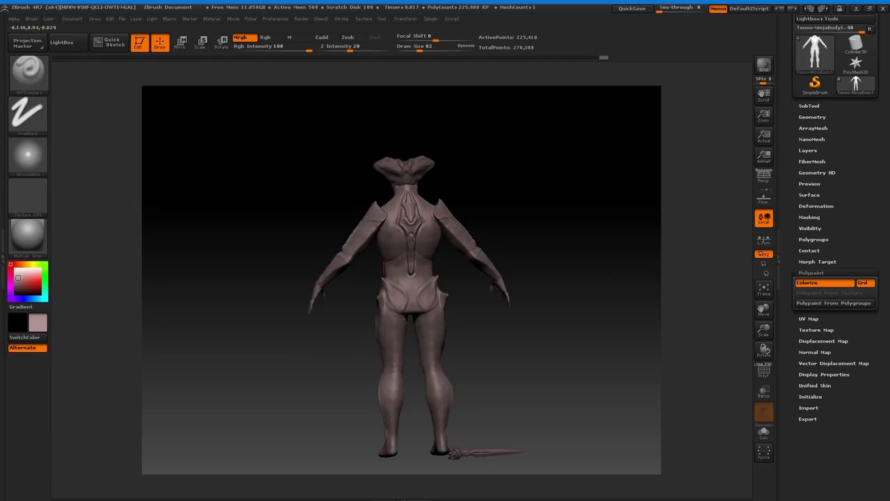
left_click_drag(257, 370, 638, 352)
Choose a dark reddish brown, set the draw size to 9 and paint the border groove around the torso's centre panel.
left_click_drag(763, 329, 777, 416)
left_click_drag(764, 310, 746, 487)
left_click_drag(596, 297, 591, 375, "alt")
left_click_drag(617, 228, 610, 263, "alt")
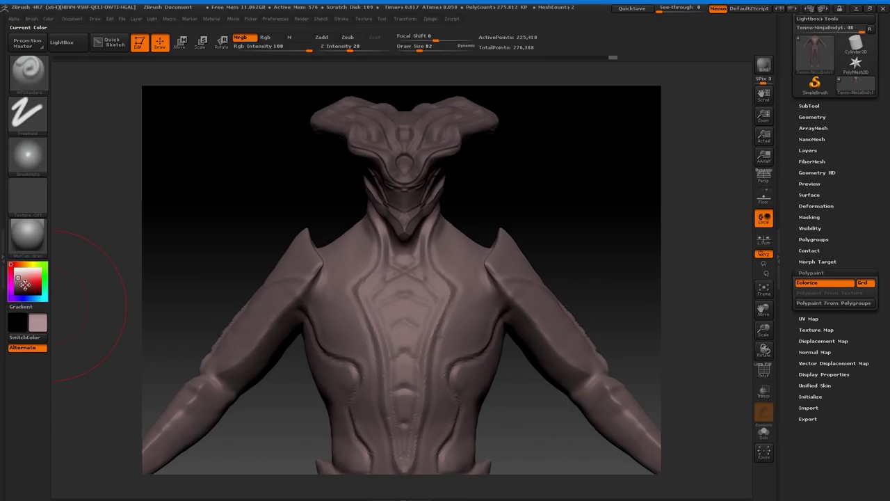
left_click(19, 287)
key("bracketleft")
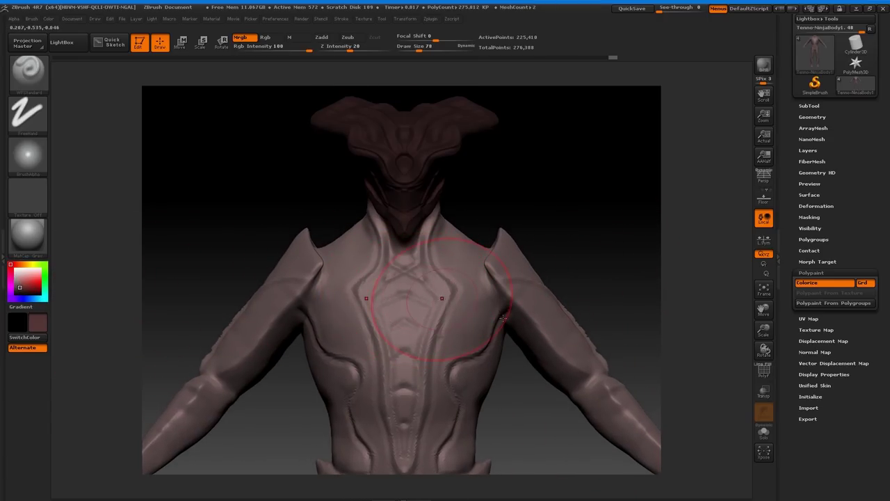
key("bracketleft")
key("bracketleft")
key("[")
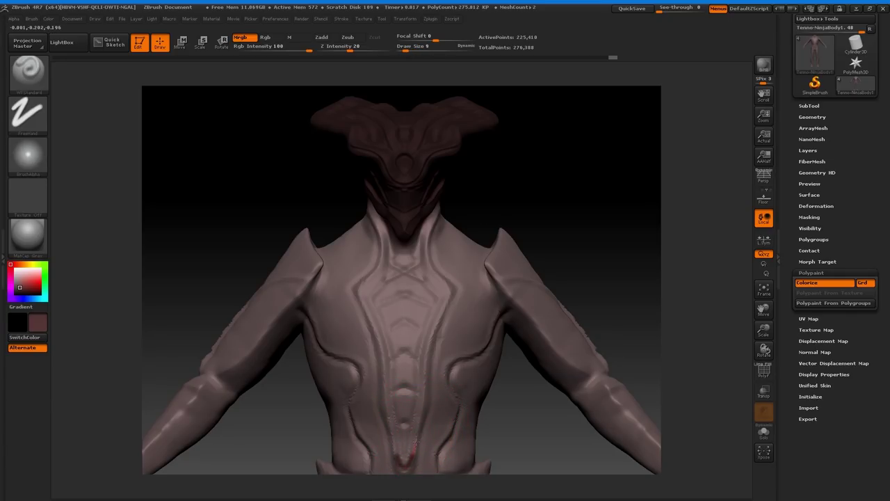
mouse_move(414, 427)
left_mouse_down()
mouse_move(425, 347)
mouse_move(449, 296)
mouse_move(423, 245)
mouse_move(430, 217)
left_mouse_up()
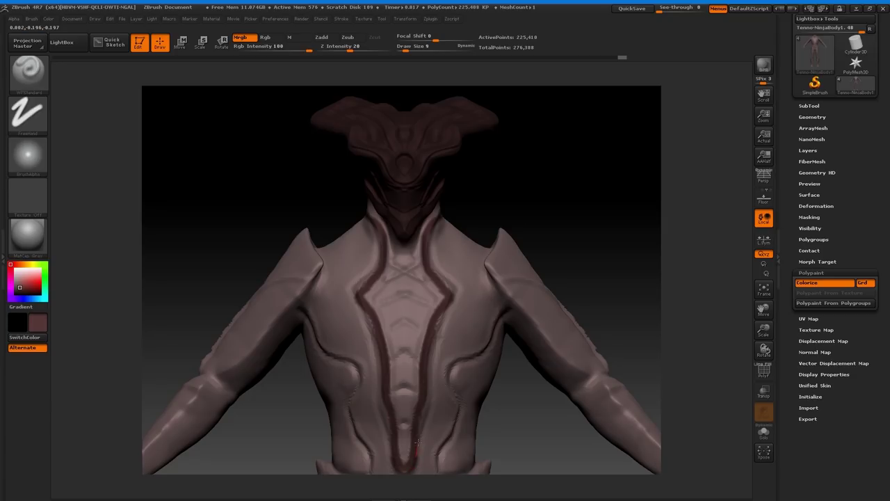
left_click_drag(419, 423, 428, 399)
mouse_move(429, 354)
left_mouse_down()
mouse_move(451, 296)
mouse_move(429, 260)
mouse_move(435, 208)
left_mouse_up()
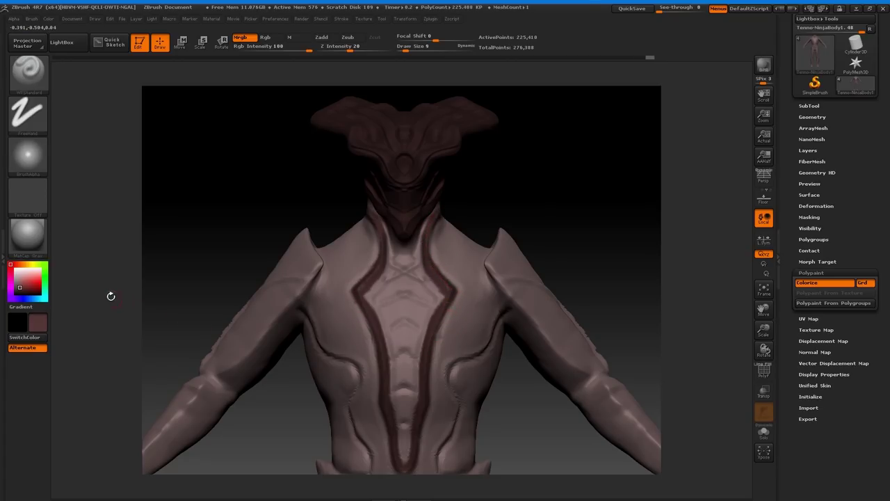
Choose a light greyish beige and paint the inside of the torso's centre panel.
left_click(18, 278)
left_click(22, 264)
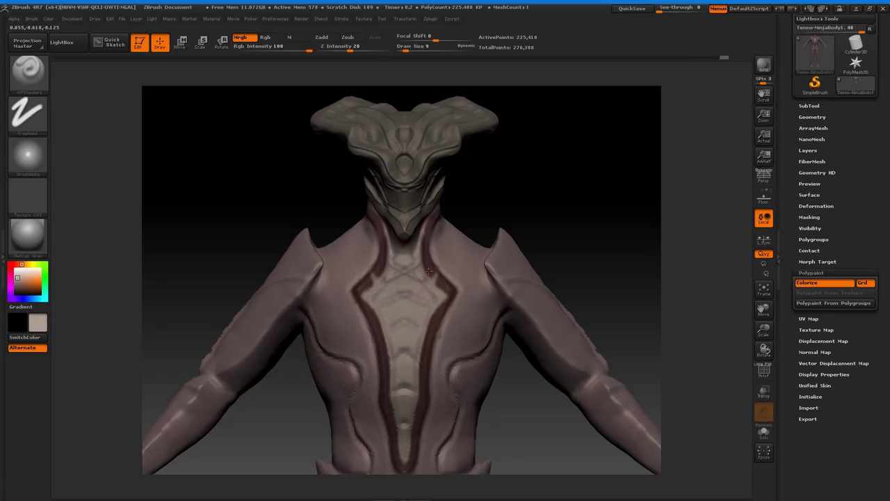
left_click_drag(764, 327, 599, 362)
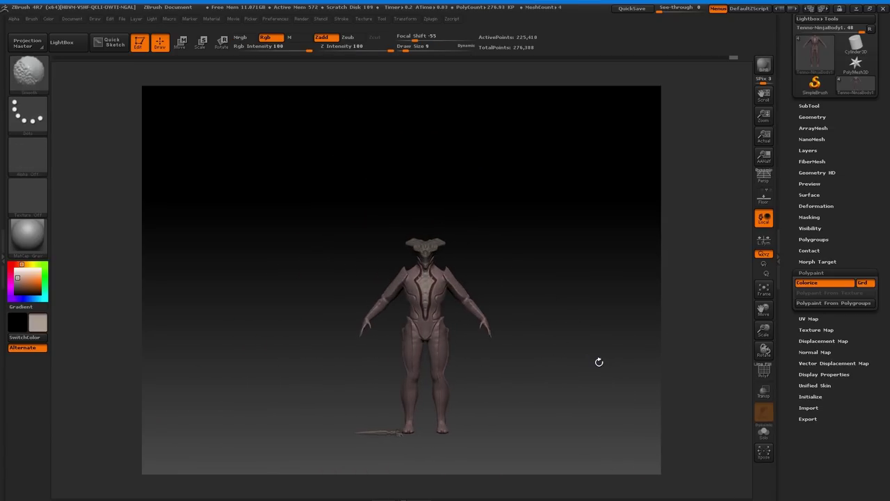
left_click_drag(768, 350, 745, 396)
left_click_drag(569, 388, 566, 343)
left_click_drag(765, 331, 633, 386)
left_click_drag(282, 360, 329, 362)
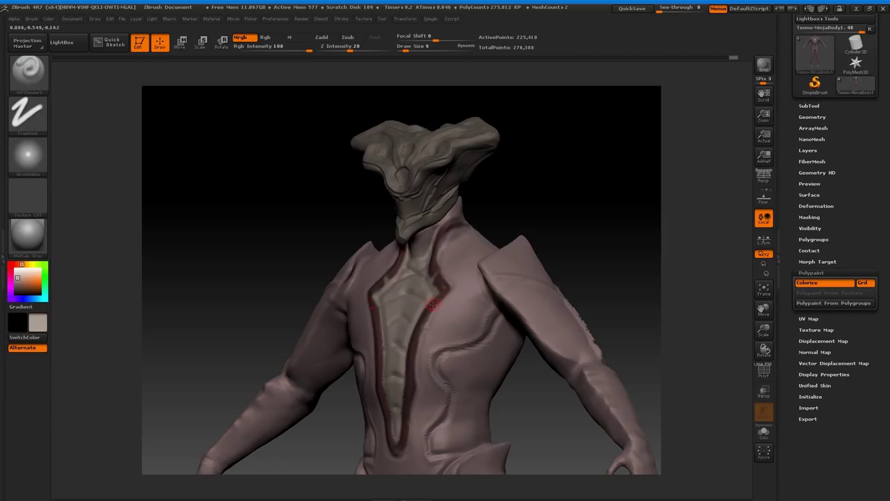
Sample the dark reddish brown and fill the flanks between the curved rib grooves and the waist on both sides.
key("c")
mouse_move(561, 417)
left_mouse_down()
mouse_move(434, 382)
mouse_move(490, 370)
left_mouse_up()
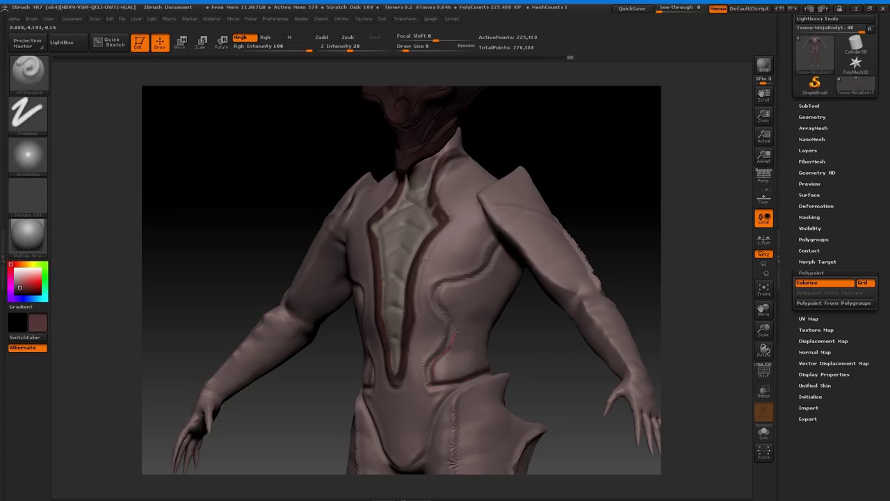
mouse_move(437, 289)
left_mouse_down()
mouse_move(464, 280)
mouse_move(509, 240)
left_mouse_up()
mouse_move(440, 376)
left_mouse_down()
mouse_move(480, 370)
mouse_move(456, 361)
mouse_move(493, 344)
left_mouse_up()
mouse_move(434, 369)
left_mouse_down()
mouse_move(463, 322)
mouse_move(446, 292)
mouse_move(515, 249)
left_mouse_up()
mouse_move(447, 369)
left_mouse_down()
mouse_move(511, 282)
mouse_move(487, 299)
mouse_move(498, 285)
left_mouse_up()
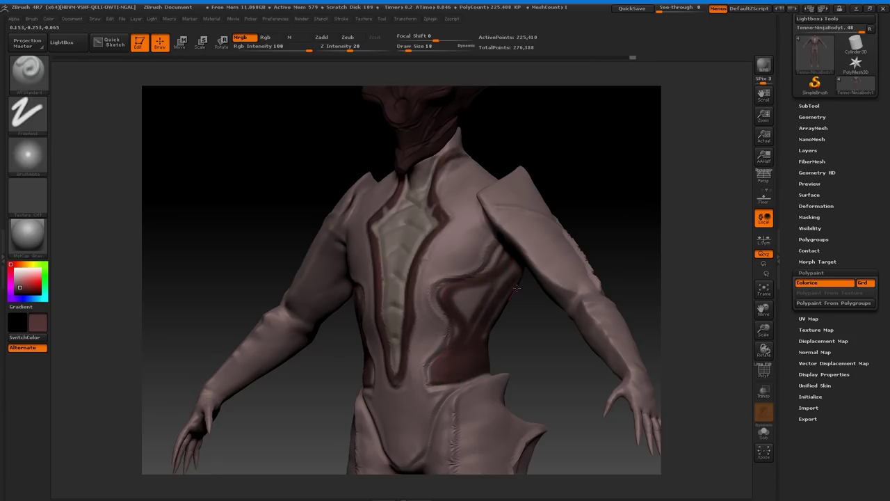
left_click_drag(474, 326, 511, 262)
left_click_drag(459, 300, 505, 279)
mouse_move(505, 241)
left_mouse_down()
mouse_move(457, 326)
mouse_move(451, 299)
left_mouse_up()
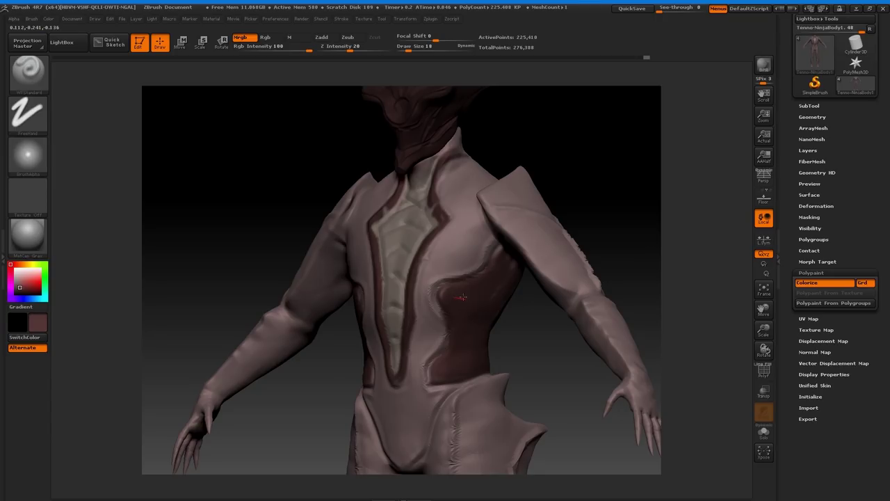
Paint the inner faces of both upper arms dark reddish brown down to the elbows.
left_click_drag(519, 334, 538, 315)
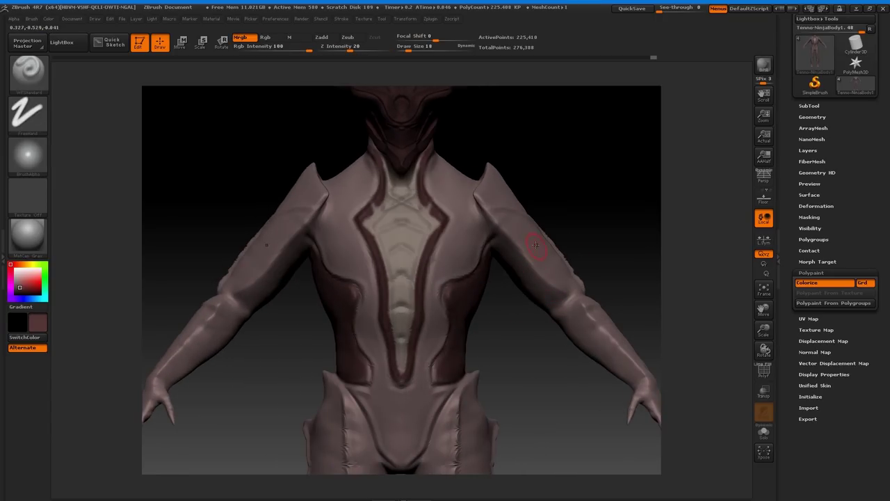
mouse_move(502, 223)
left_mouse_down()
mouse_move(560, 271)
mouse_move(547, 281)
mouse_move(503, 224)
mouse_move(558, 288)
mouse_move(513, 265)
mouse_move(532, 288)
mouse_move(533, 271)
left_mouse_up()
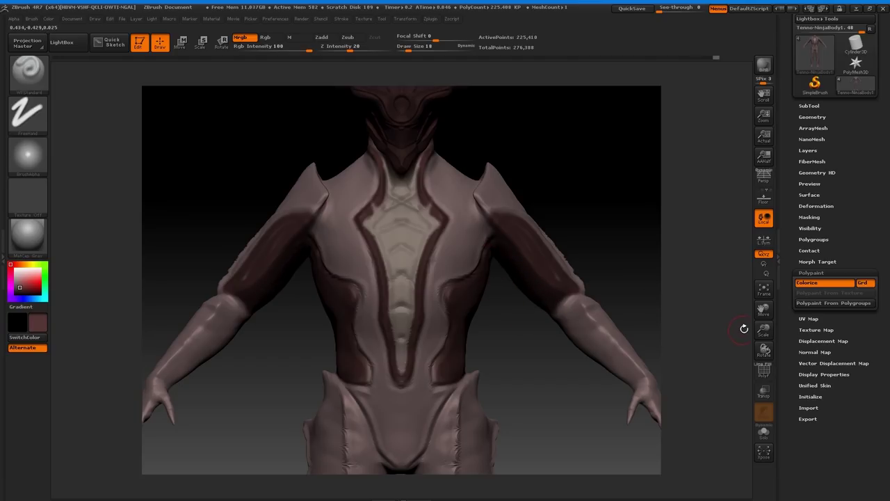
Select the Tenno-NinjaHelmet1 subtool, sample the light mauve from the character and fill the whole helmet with it.
left_click_drag(763, 330, 578, 287)
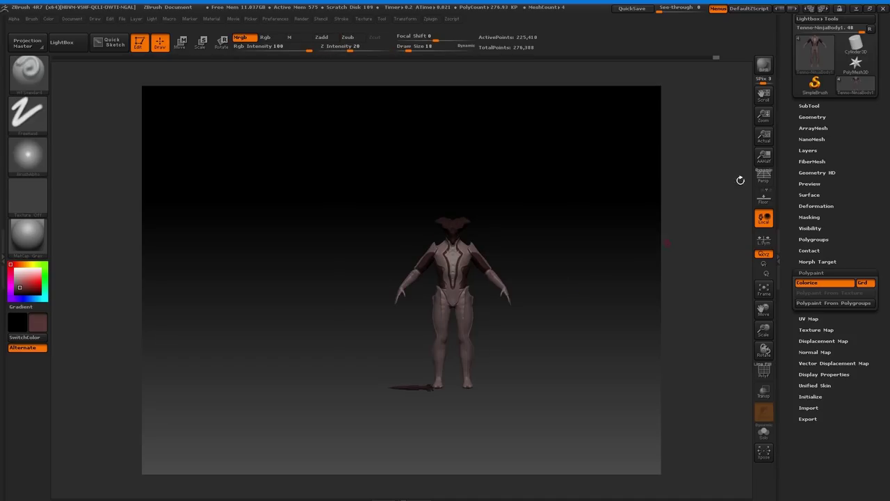
left_click(810, 105)
left_click(811, 139)
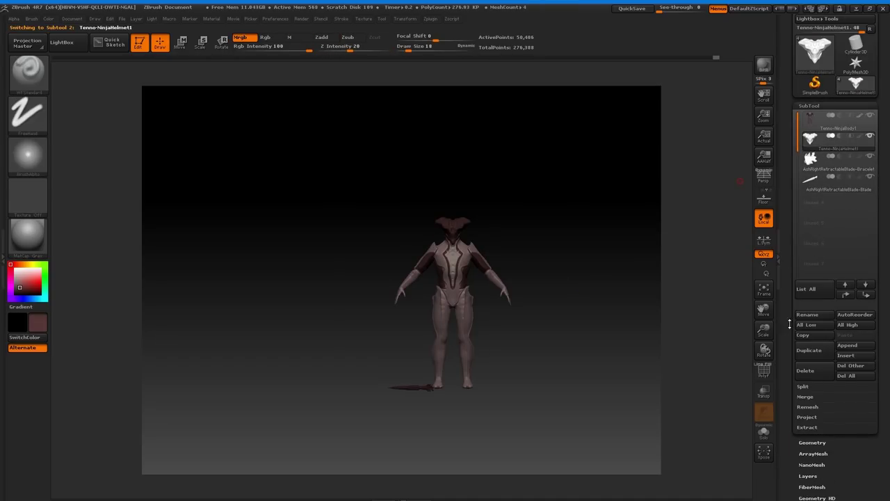
left_click_drag(759, 332, 648, 397)
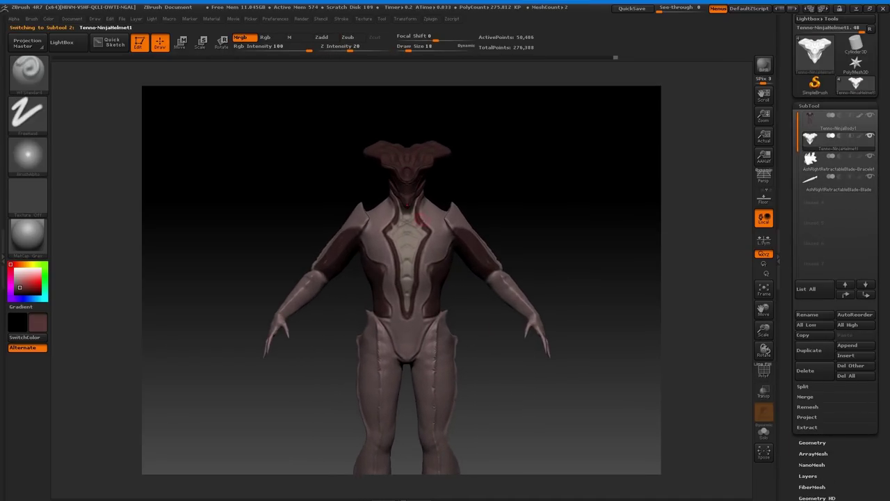
key("c")
left_click_drag(406, 207, 456, 121)
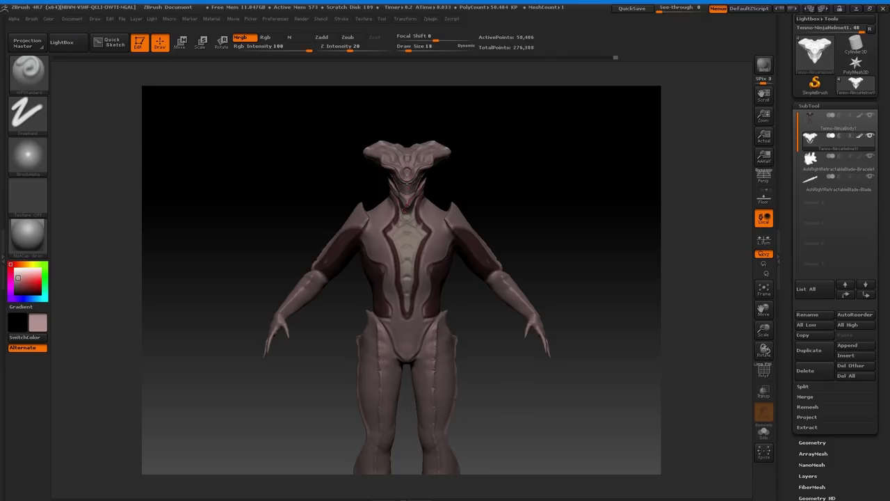
Examine the coloured helmet and body from the side, back and front.
left_click_drag(568, 242, 549, 233)
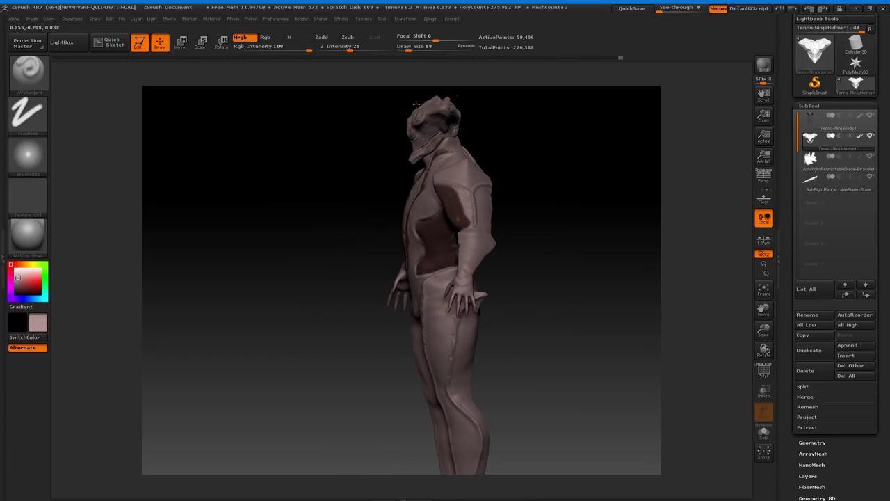
mouse_move(521, 129)
left_mouse_down()
mouse_move(487, 145)
mouse_move(400, 140)
mouse_move(382, 118)
mouse_move(389, 111)
left_mouse_up()
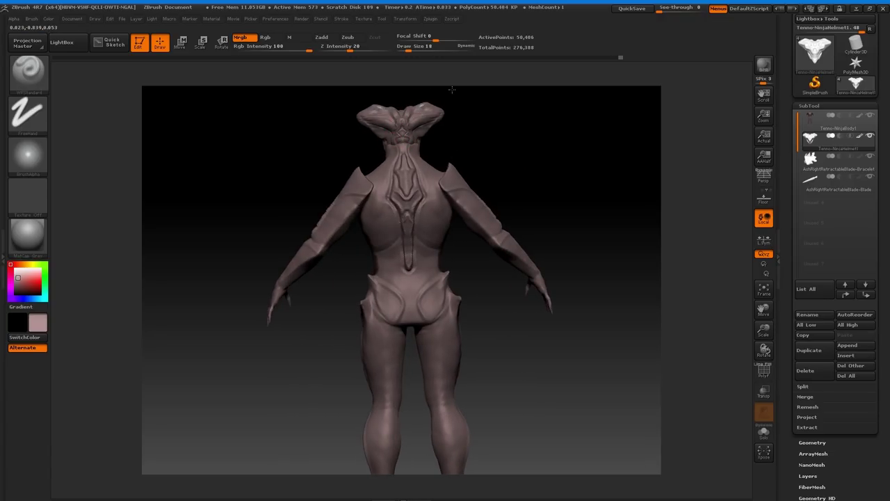
left_click_drag(469, 125, 571, 139)
left_click_drag(764, 333, 614, 321)
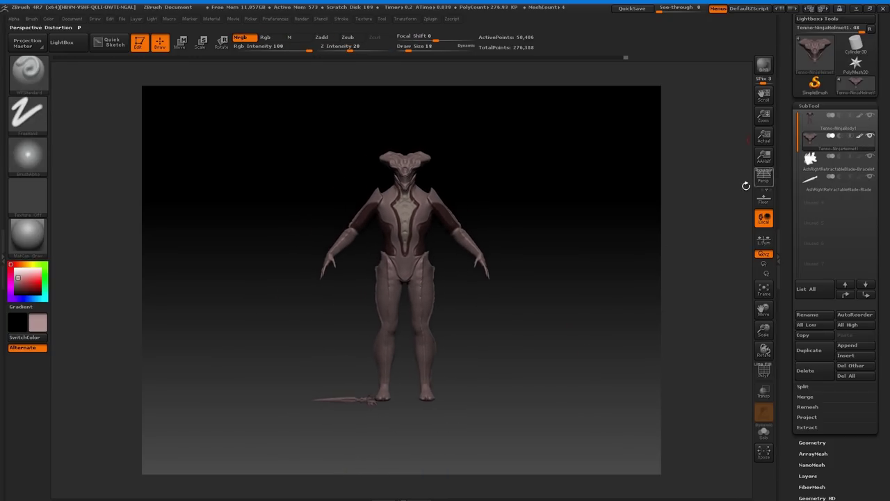
left_click_drag(763, 329, 788, 366)
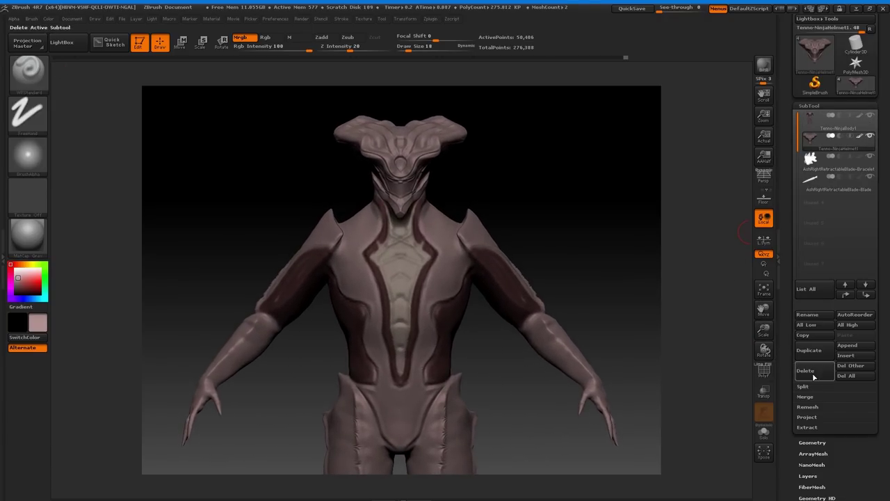
Isolate the helmet with Solo mode several times and return to the full character.
left_click(764, 434)
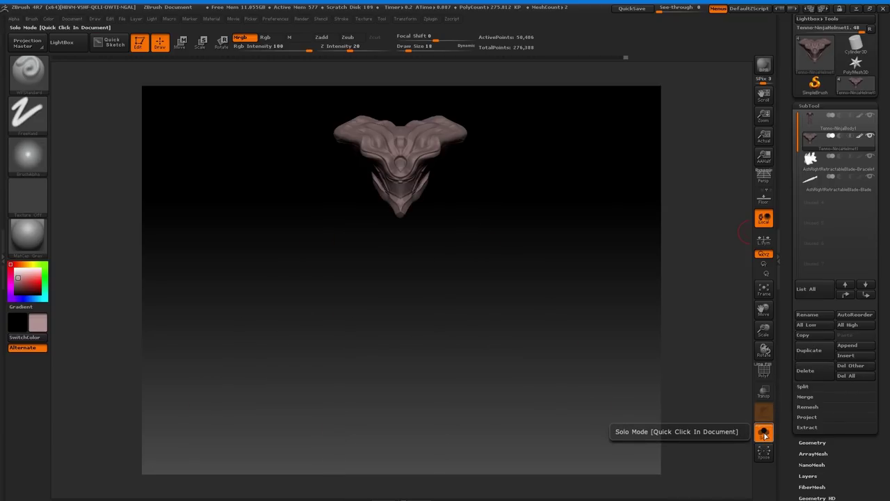
left_click(764, 435)
left_click(764, 435)
left_click(767, 435)
left_click(768, 435)
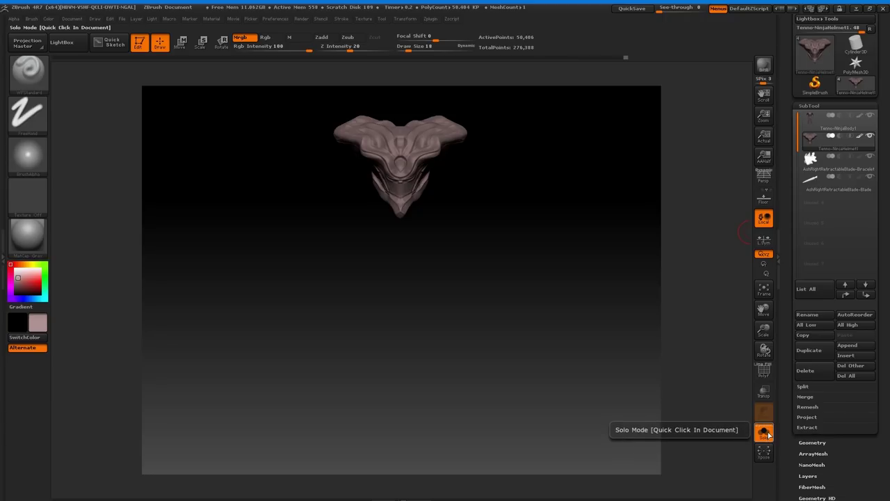
left_click(770, 437)
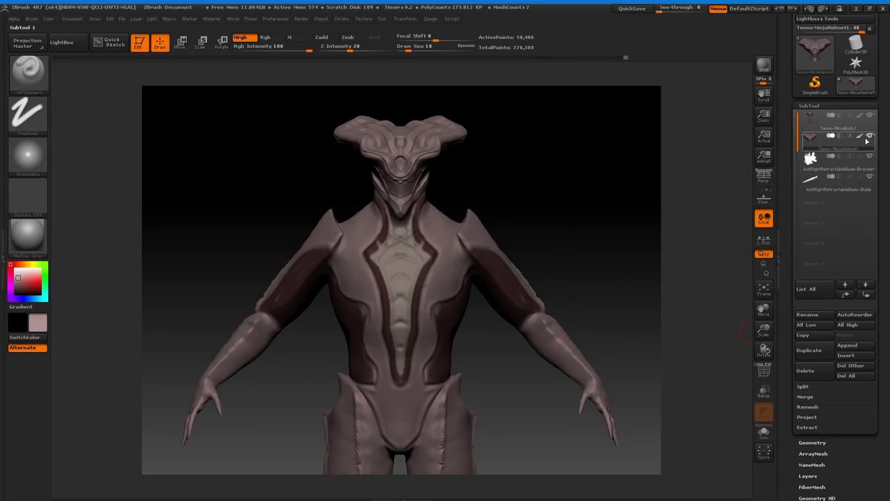
Hide the helmet, select the Tenno-NinjaBody1 subtool and keep the body, bracelet and blade visible.
left_click(868, 137)
left_click(867, 141)
left_click(866, 143)
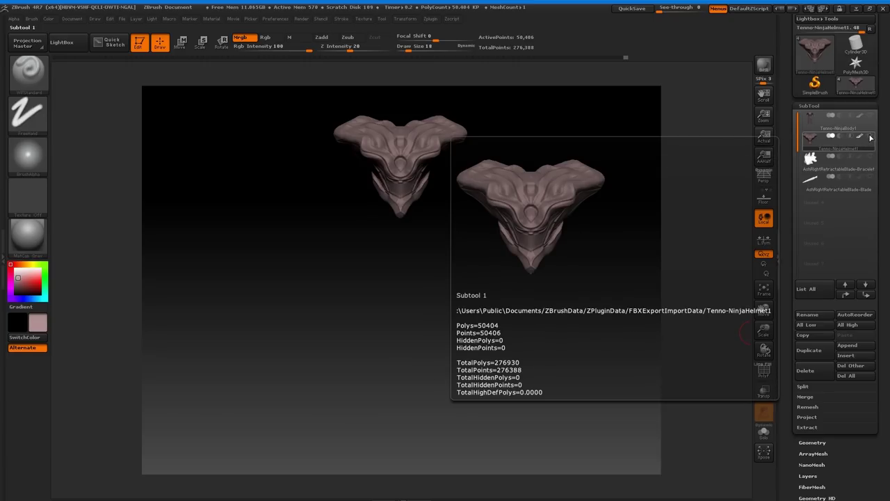
left_click(870, 135)
left_click(873, 126)
left_click(869, 138)
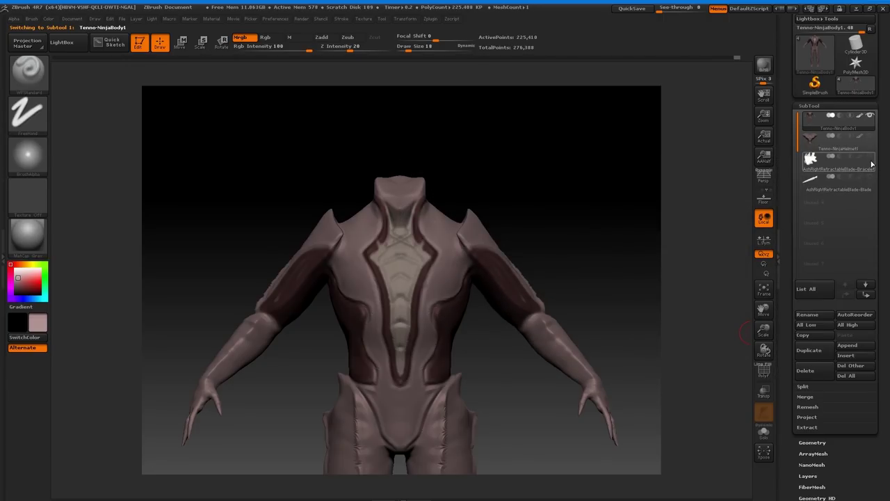
mouse_move(874, 179)
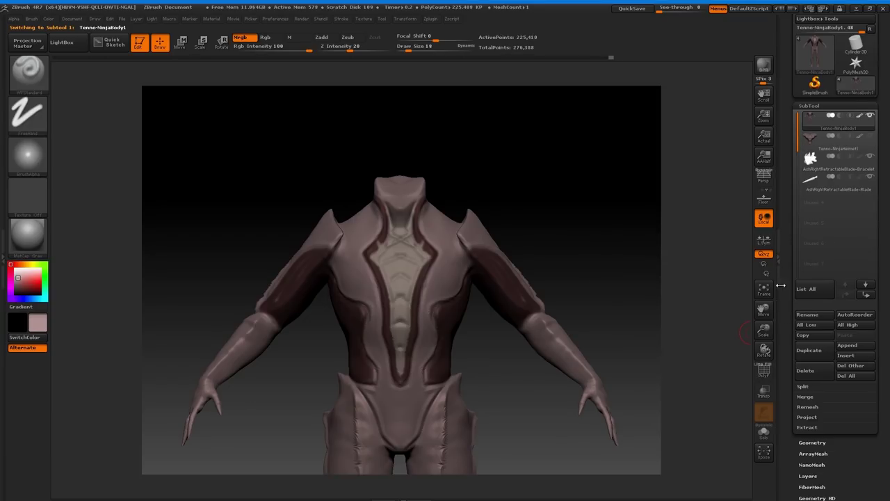
left_click_drag(764, 333, 703, 296)
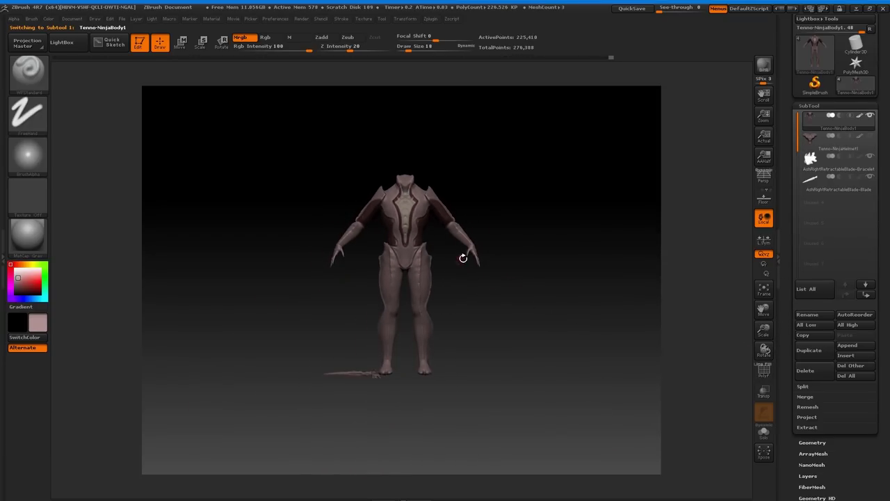
left_click_drag(501, 186, 320, 194)
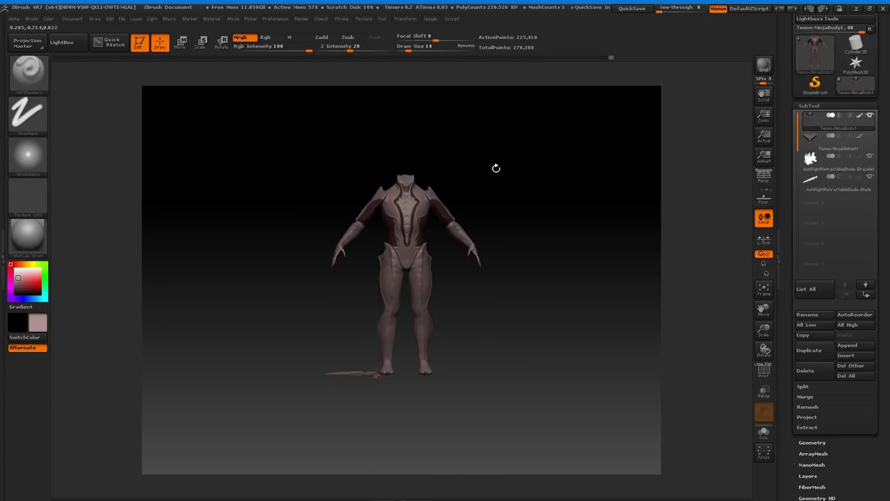
Set the FBX ExportImport plugin to export only the visible subtools.
left_click(431, 19)
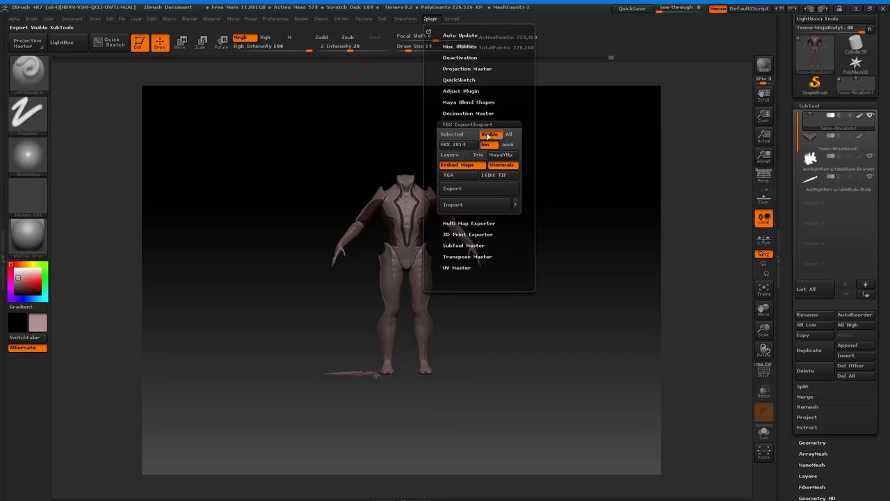
left_click(491, 134)
left_click(487, 135)
left_click(486, 134)
left_click(485, 135)
Make the Tenno-NinjaHelmet1 subtool active and visible, and hide the body, bracelet and blade subtools.
left_click(868, 151)
left_click(870, 137)
left_click(871, 116)
left_click(869, 157)
left_click(868, 177)
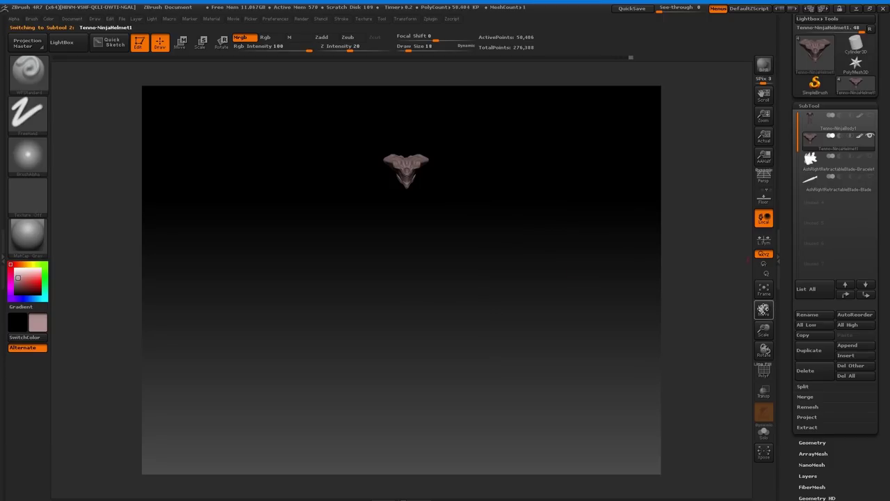
left_click(764, 289)
left_click_drag(636, 334, 712, 318)
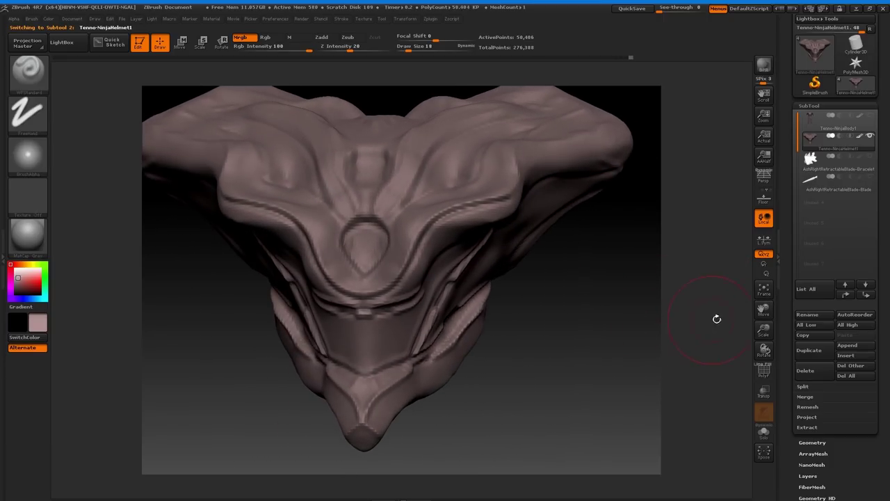
left_click_drag(764, 329, 744, 294)
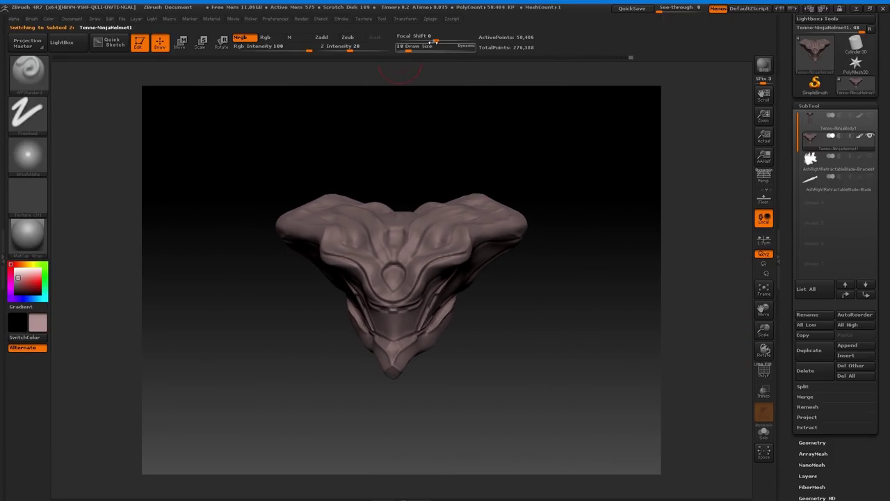
Review the FBX export and import options and inspect the isolated helmet from several angles.
left_click(431, 18)
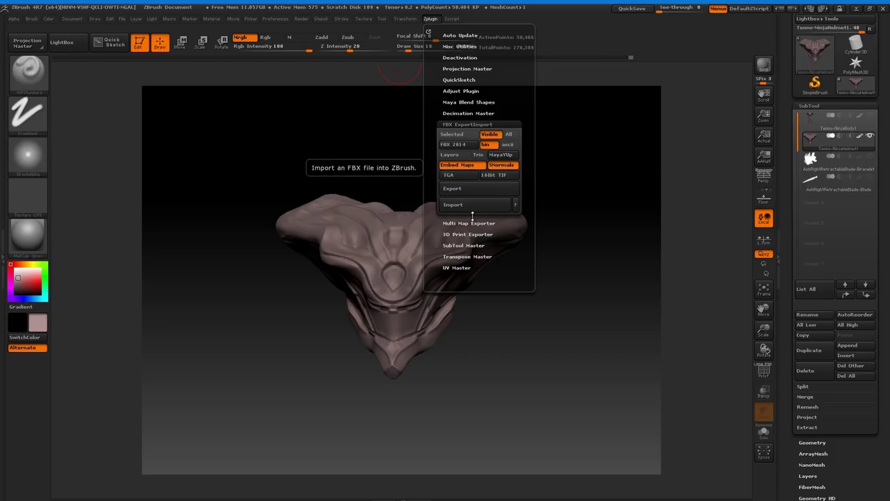
left_click_drag(764, 329, 727, 302)
left_click_drag(605, 348, 590, 326)
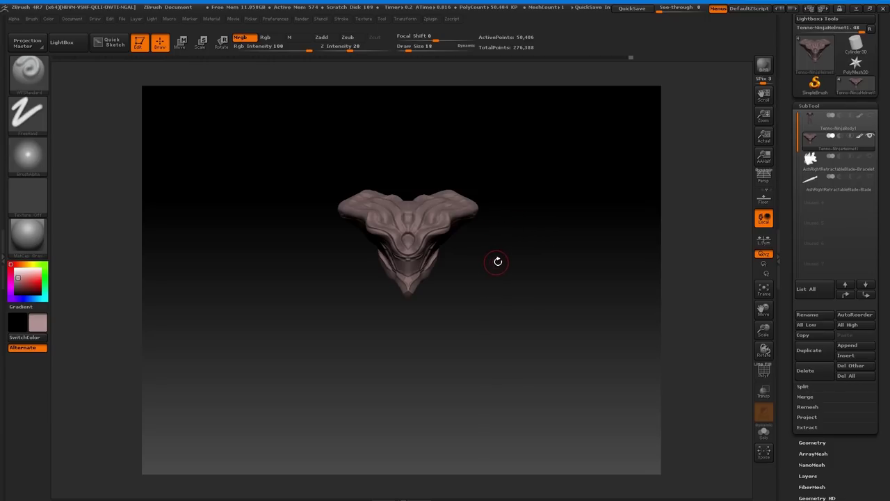
left_click_drag(517, 274, 412, 264)
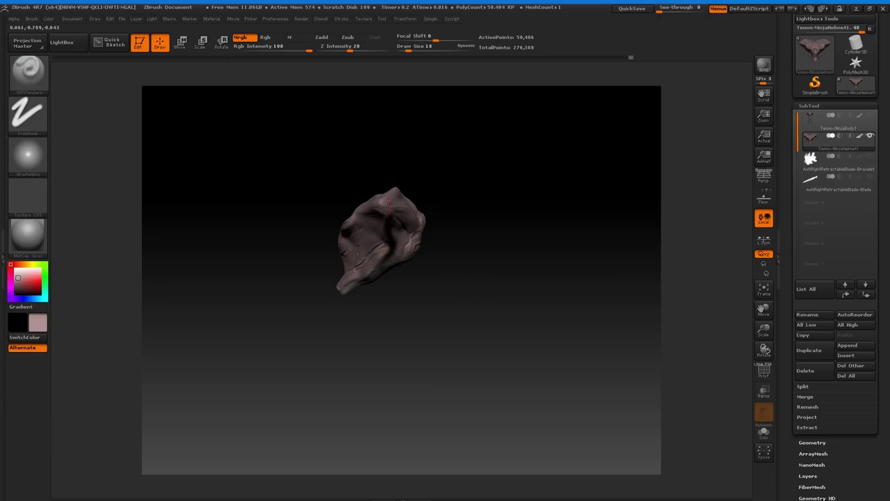
left_click_drag(316, 244, 362, 239, "shift")
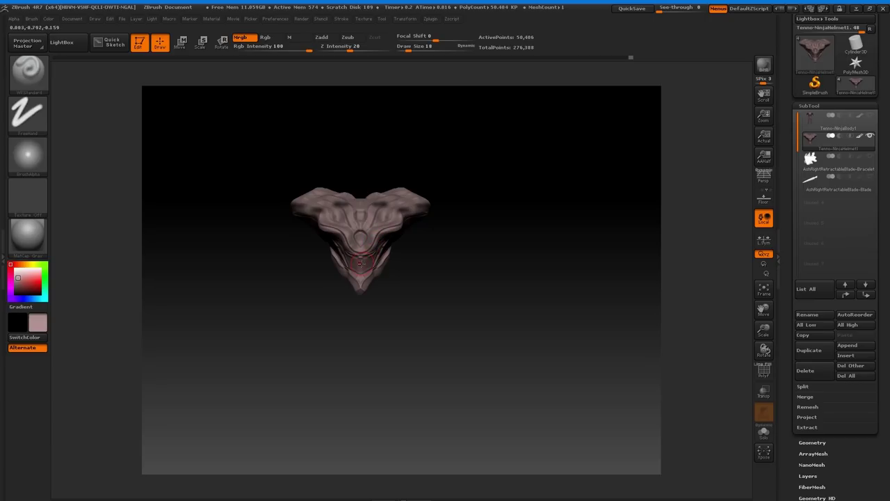